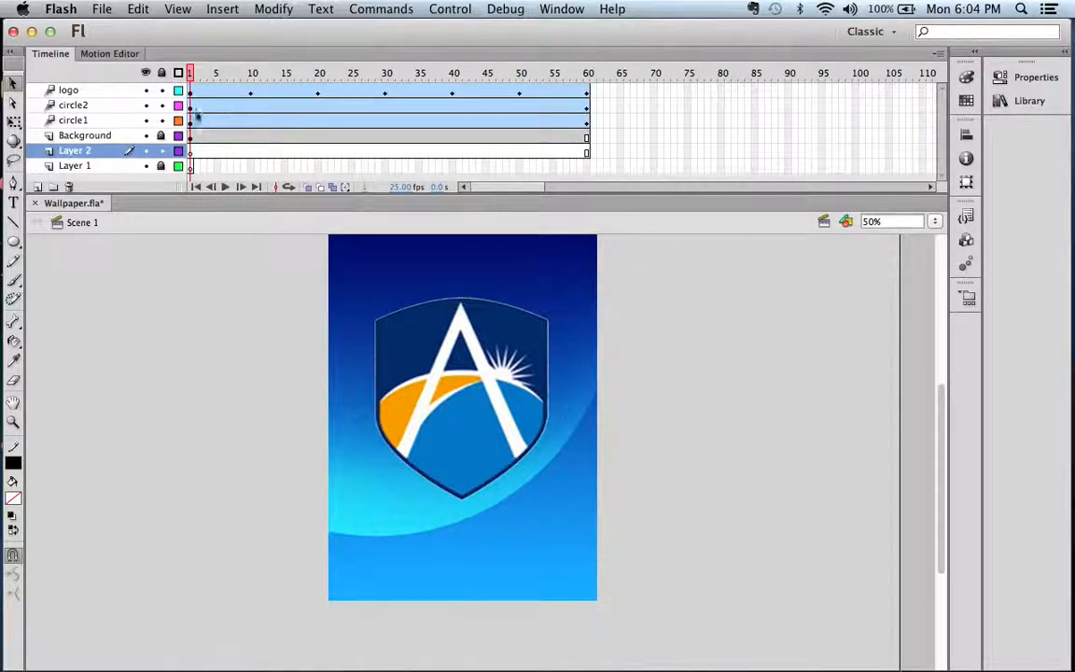
pyautogui.moveTo(199, 81)
pyautogui.mouseDown()
pyautogui.moveTo(467, 204)
pyautogui.moveTo(931, 495)
pyautogui.moveTo(974, 575)
pyautogui.mouseUp()
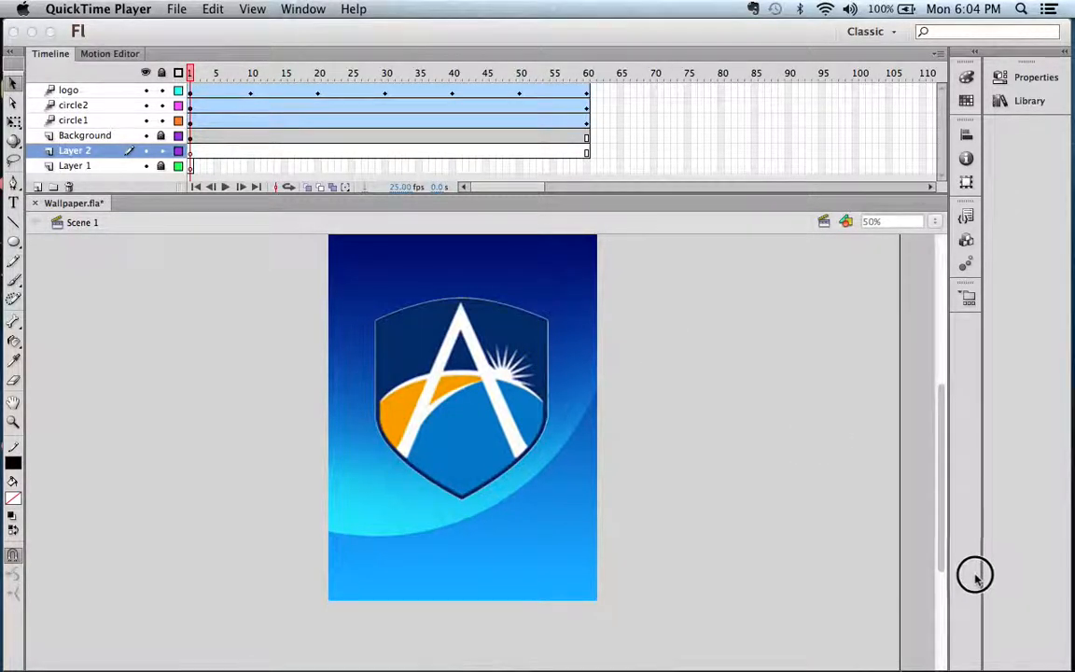
pyautogui.click(137, 331)
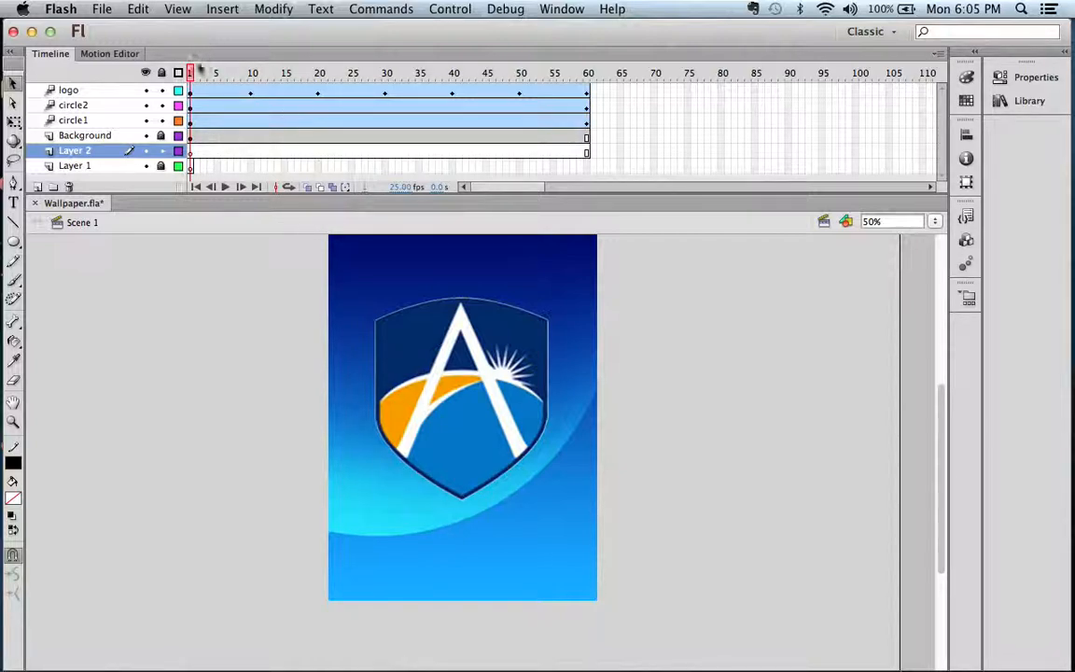
# Scrub the wallpaper timeline from frame 1 to frame 7 and back to preview the logo animation.
pyautogui.moveTo(190, 75); pyautogui.dragTo(230, 80)
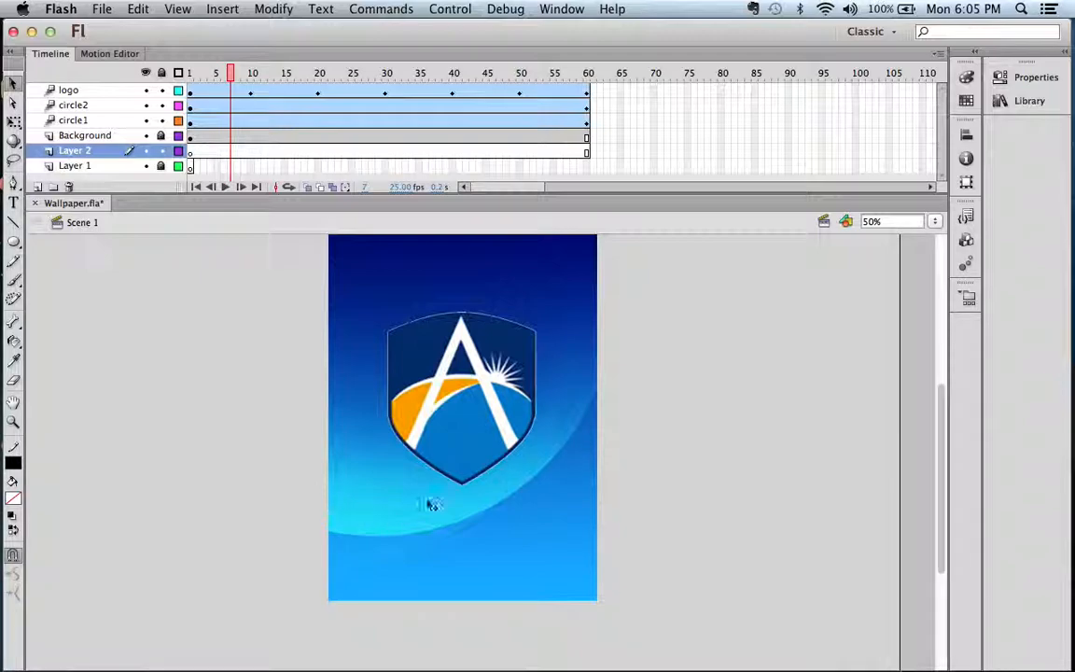
pyautogui.moveTo(235, 74); pyautogui.dragTo(192, 97)
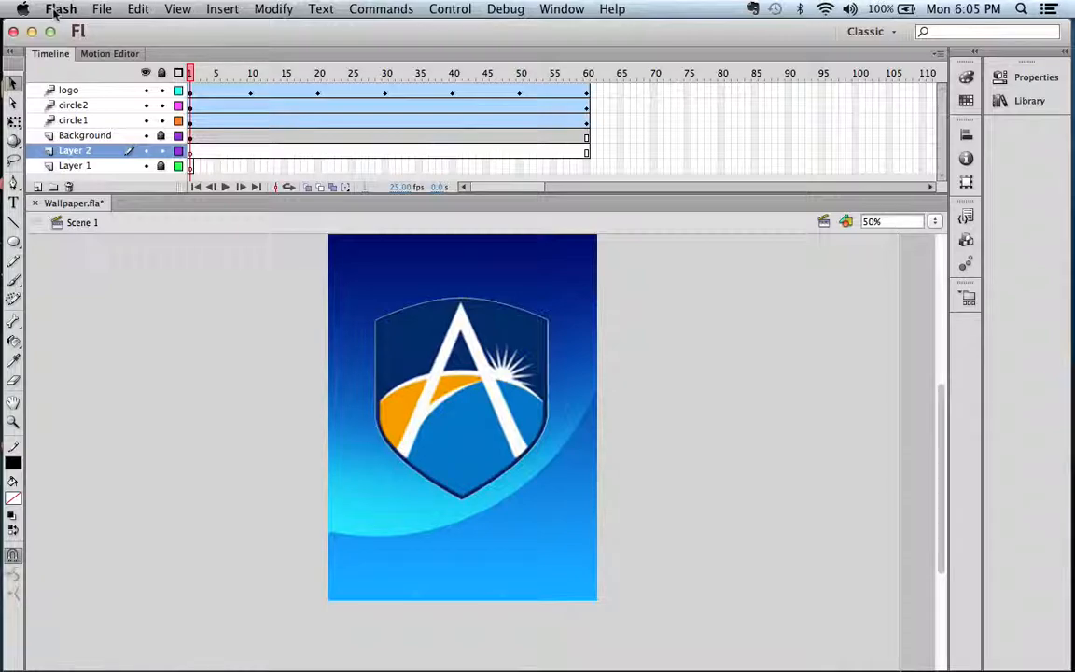
# Create a new ActionScript 2.0 document with a frame rate of 25 fps.
pyautogui.click(105, 10)
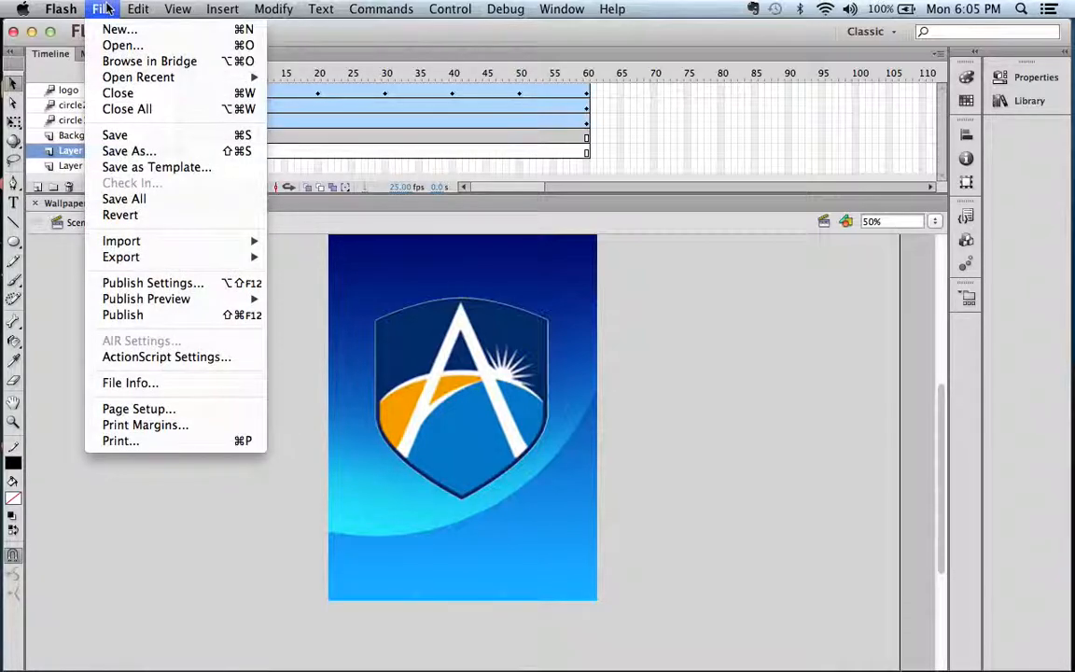
pyautogui.click(108, 29)
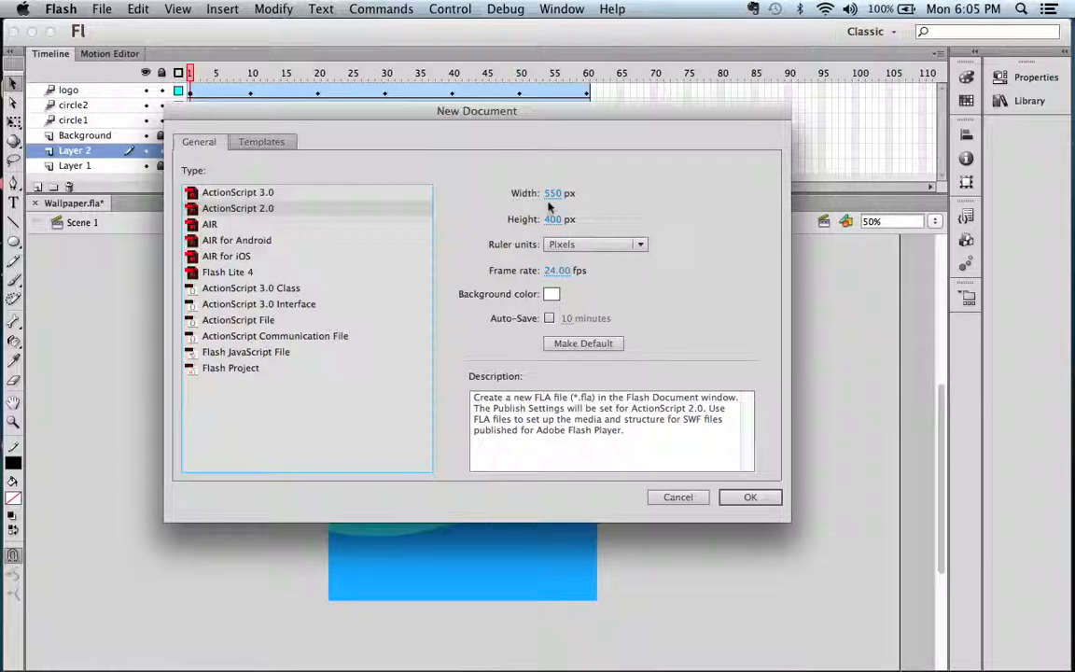
pyautogui.click(554, 270)
pyautogui.write('25')
pyautogui.press('Return')
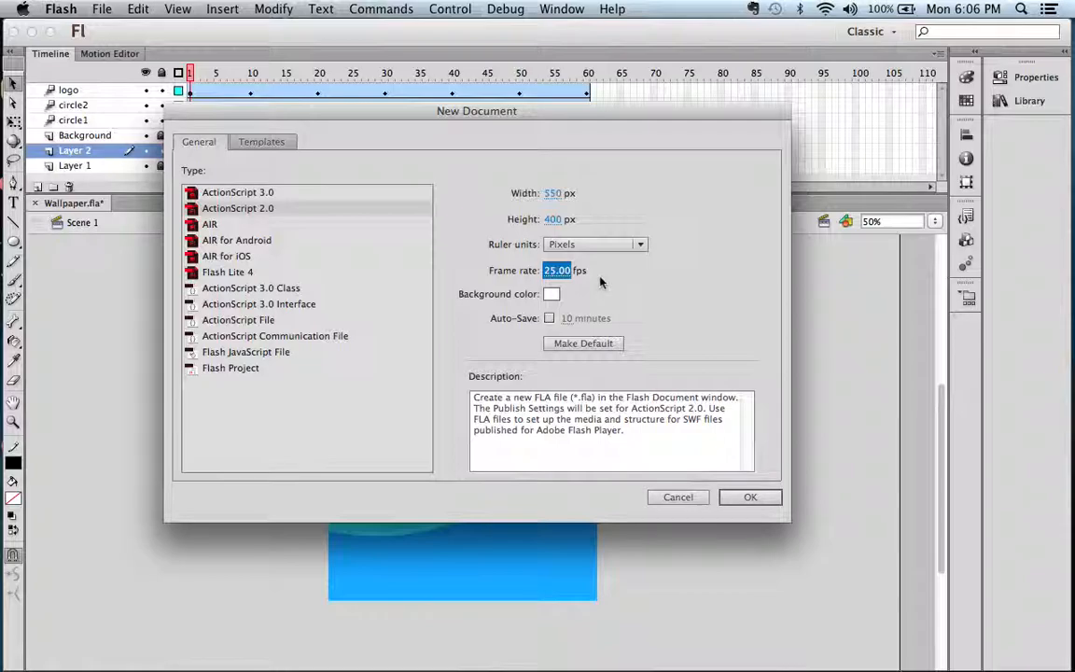
pyautogui.click(599, 263)
pyautogui.click(221, 211)
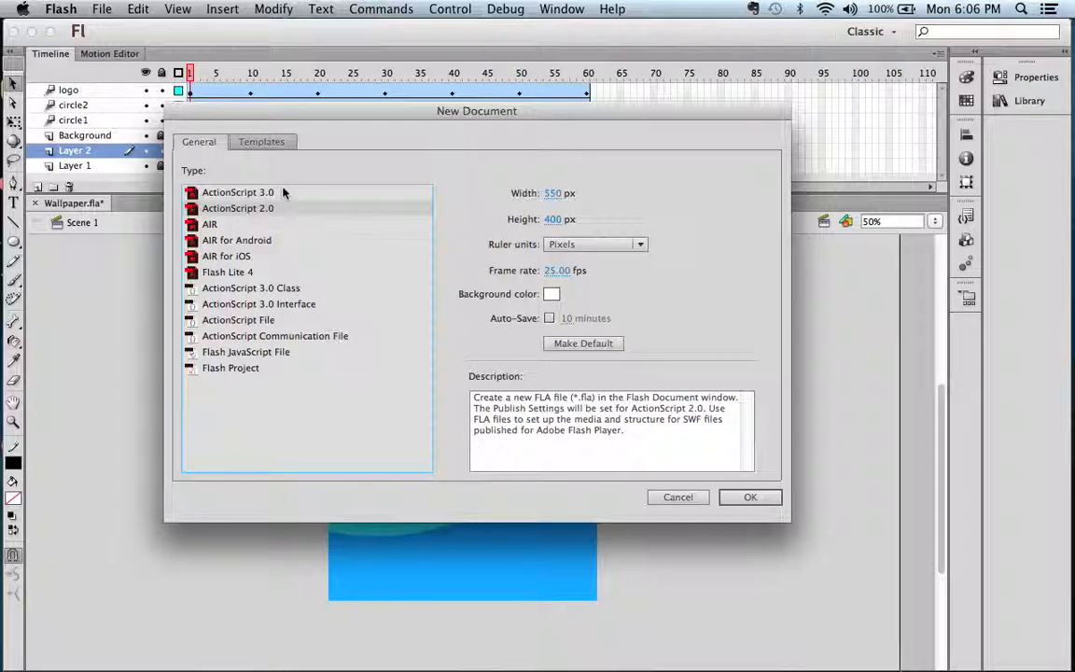
pyautogui.click(735, 500)
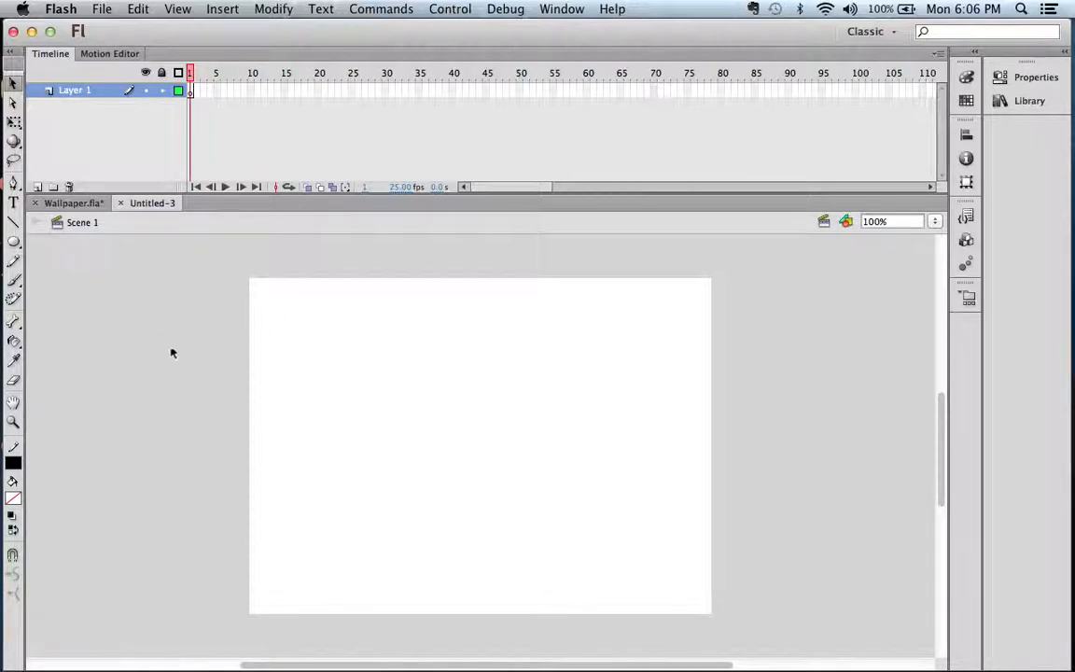
# Draw three outlined rectangles: one on each side of the stage in the pasteboard and one overlapping the stage's upper-right corner.
pyautogui.click(13, 242)
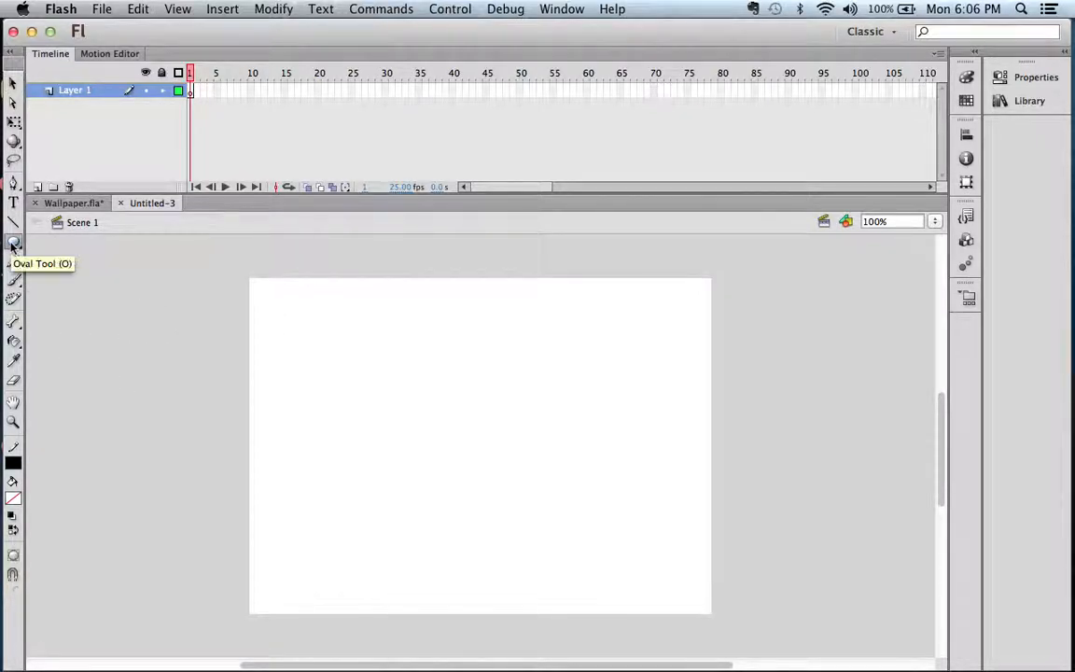
pyautogui.moveTo(5, 239); pyautogui.dragTo(43, 239)
pyautogui.moveTo(122, 352); pyautogui.dragTo(215, 417)
pyautogui.moveTo(790, 336); pyautogui.dragTo(900, 425)
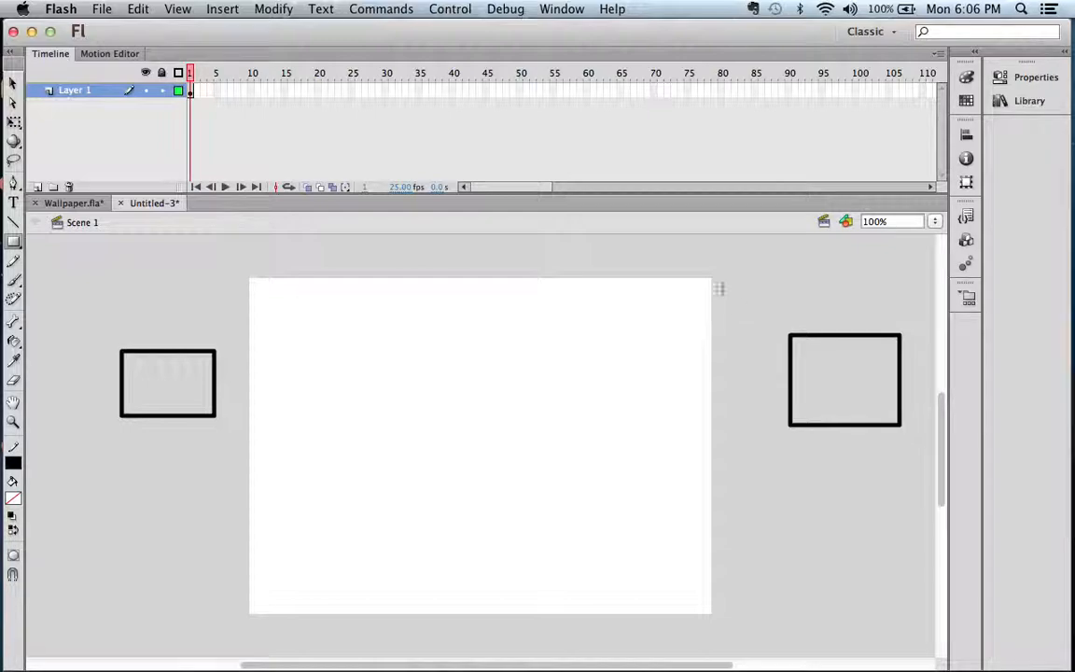
pyautogui.moveTo(648, 257); pyautogui.dragTo(752, 327)
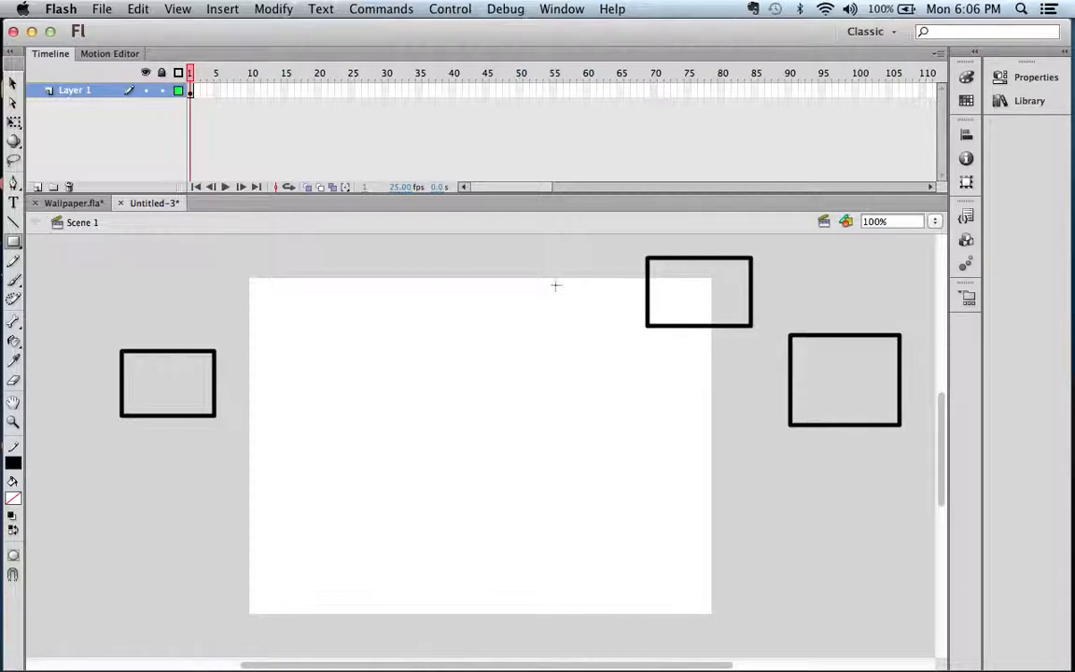
# Select all three rectangles together and delete them.
pyautogui.click(13, 83)
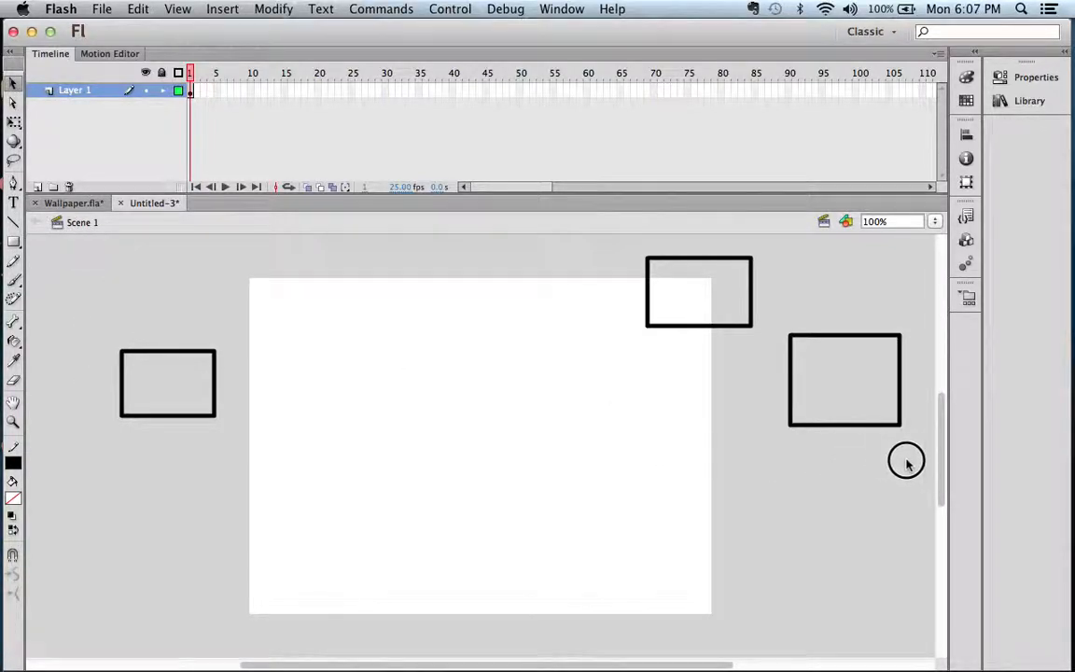
pyautogui.moveTo(906, 449); pyautogui.dragTo(66, 250)
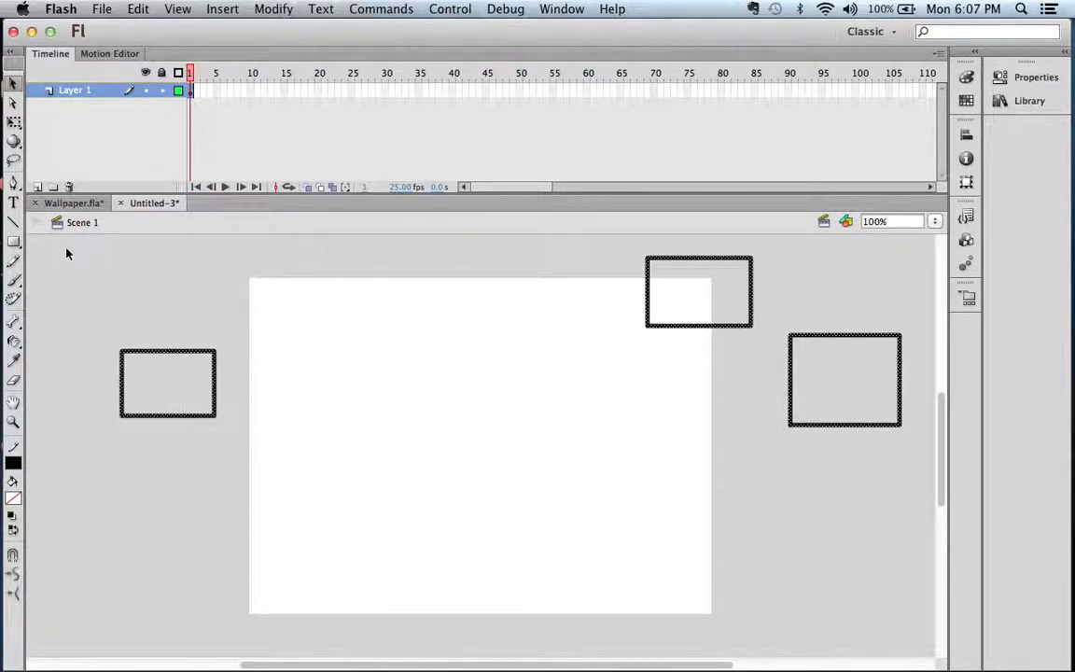
pyautogui.press('Delete')
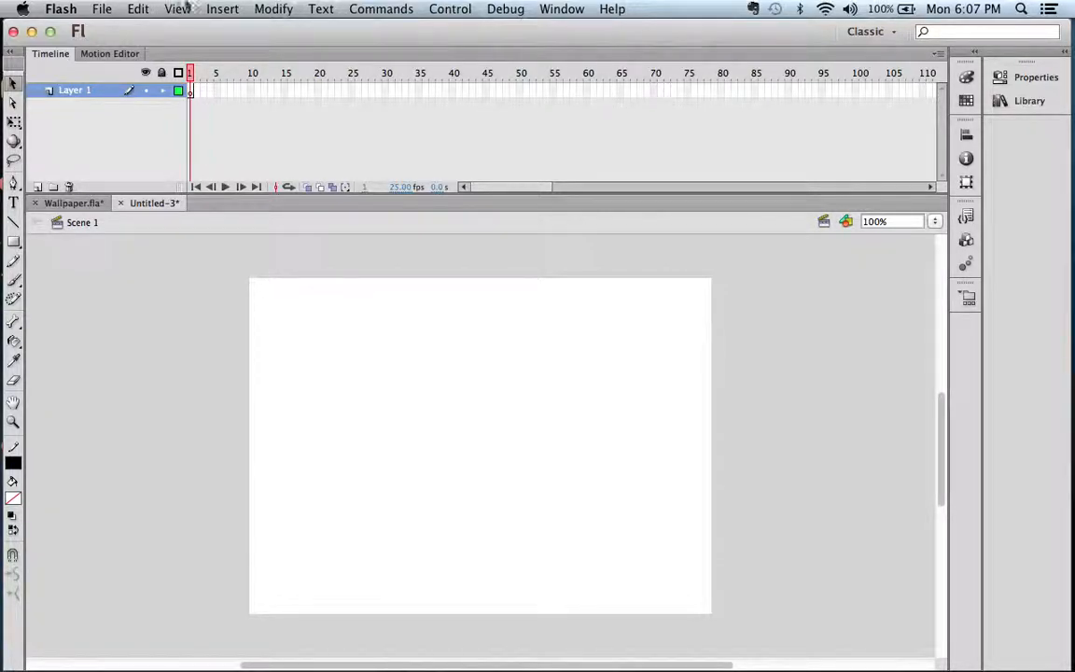
# Show the rulers around the stage.
pyautogui.click(221, 7)
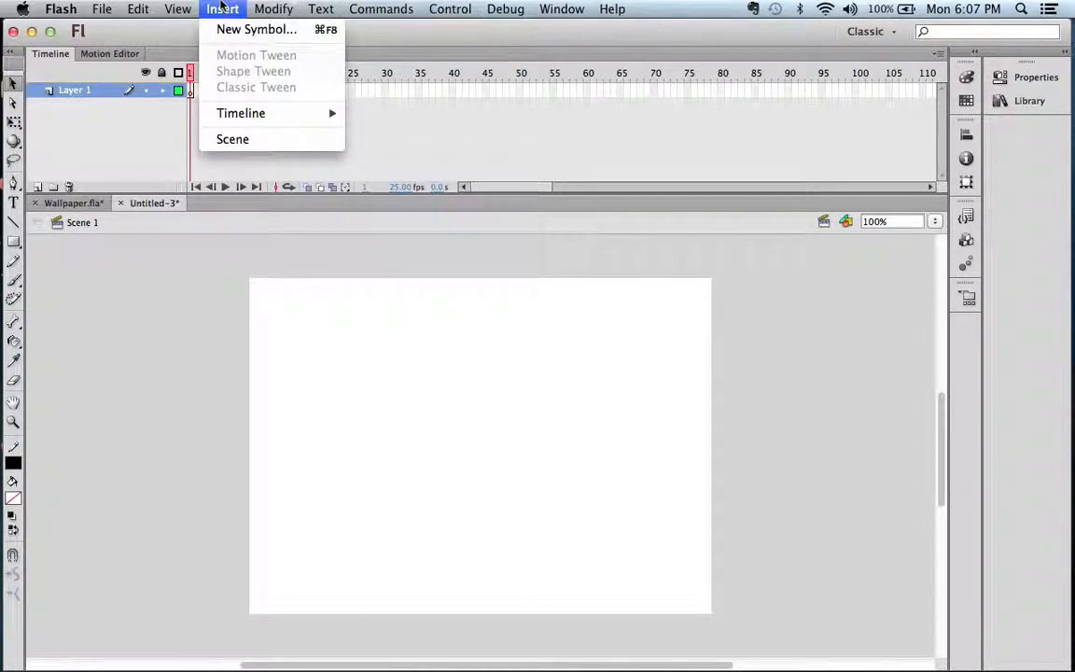
pyautogui.moveTo(186, 7)
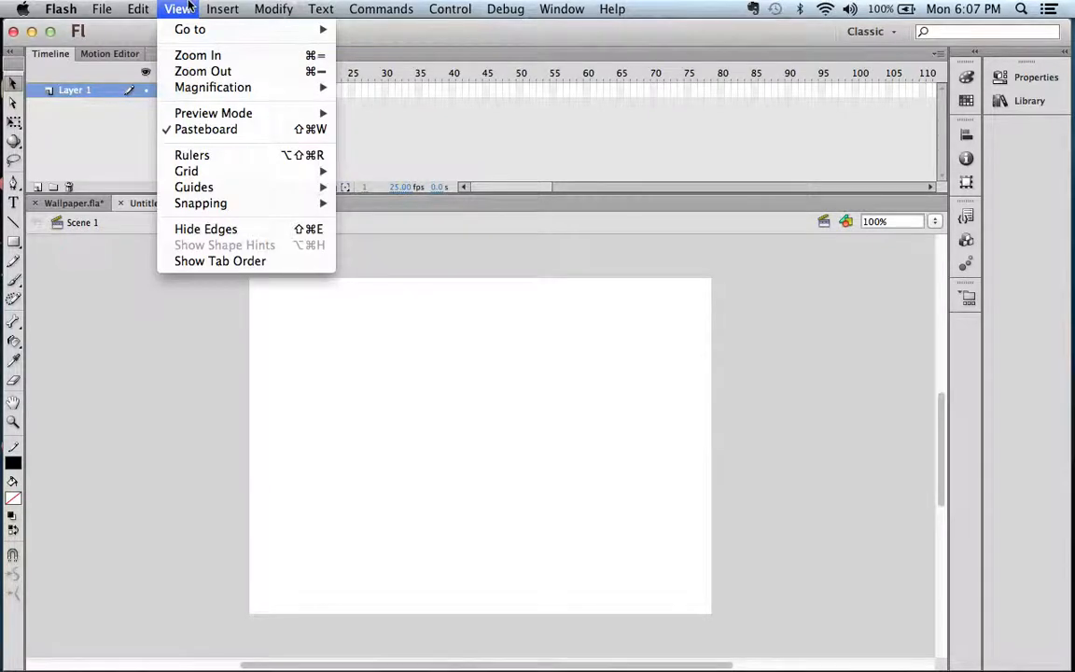
pyautogui.click(215, 158)
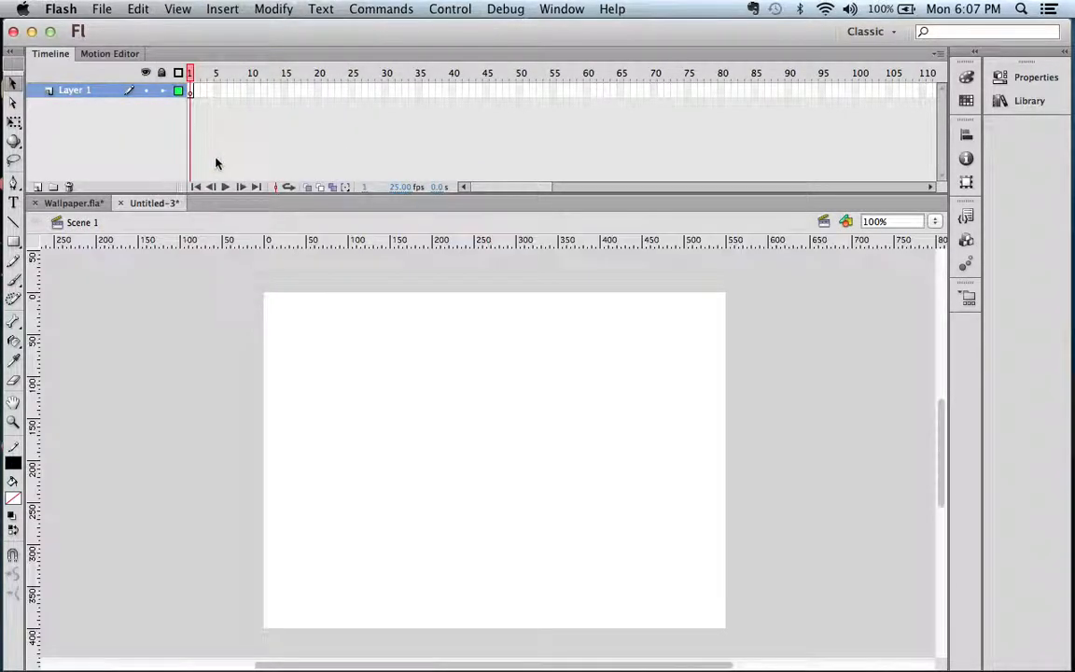
# Hide the pasteboard and draw a rectangle about 115 px wide straddling the stage's right edge.
pyautogui.click(177, 8)
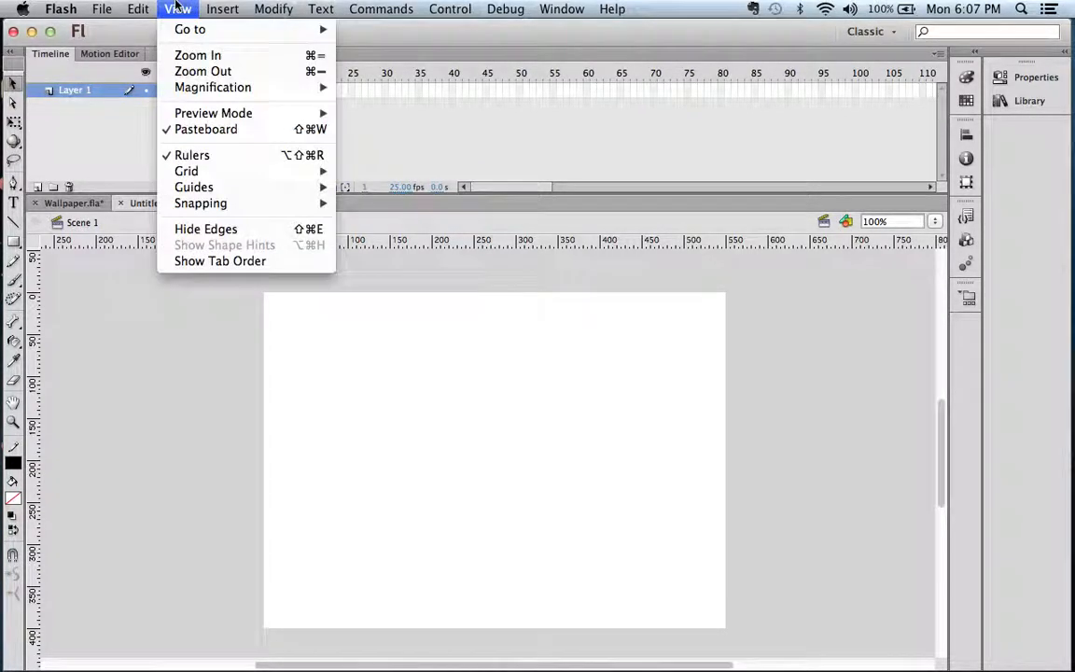
pyautogui.click(193, 131)
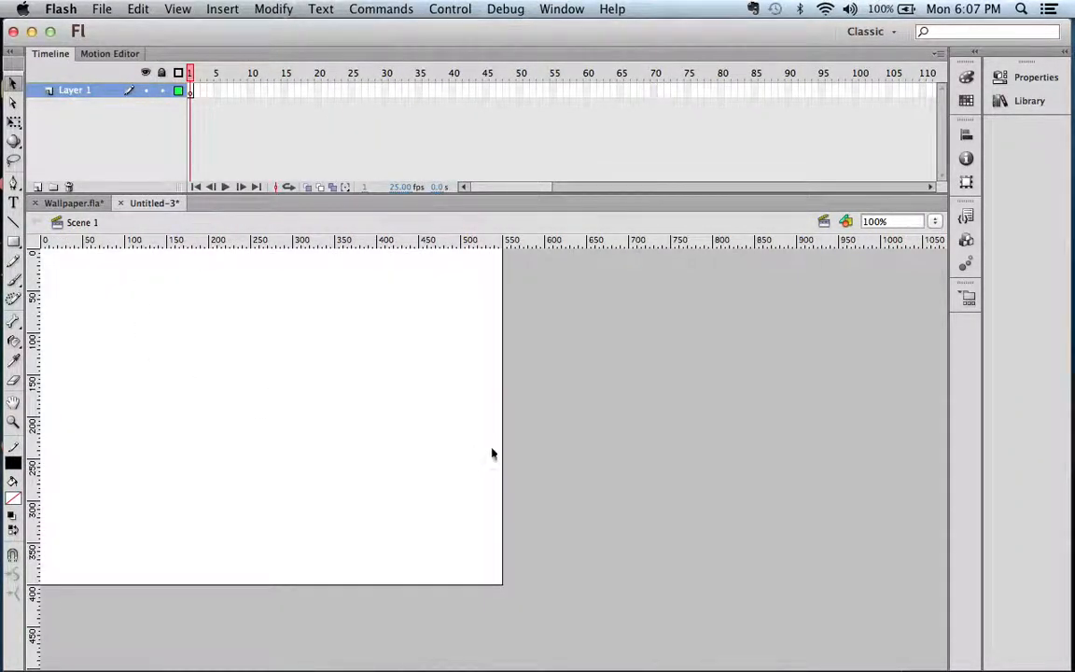
pyautogui.click(13, 241)
pyautogui.moveTo(472, 377); pyautogui.dragTo(569, 441)
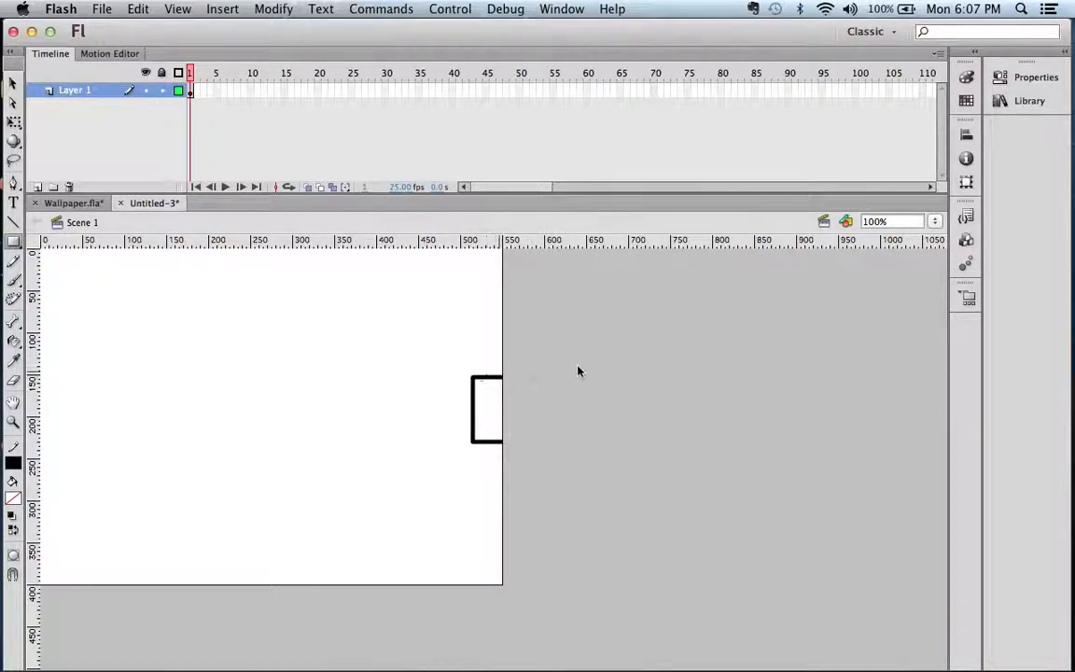
# Show the pasteboard around the stage again.
pyautogui.click(142, 11)
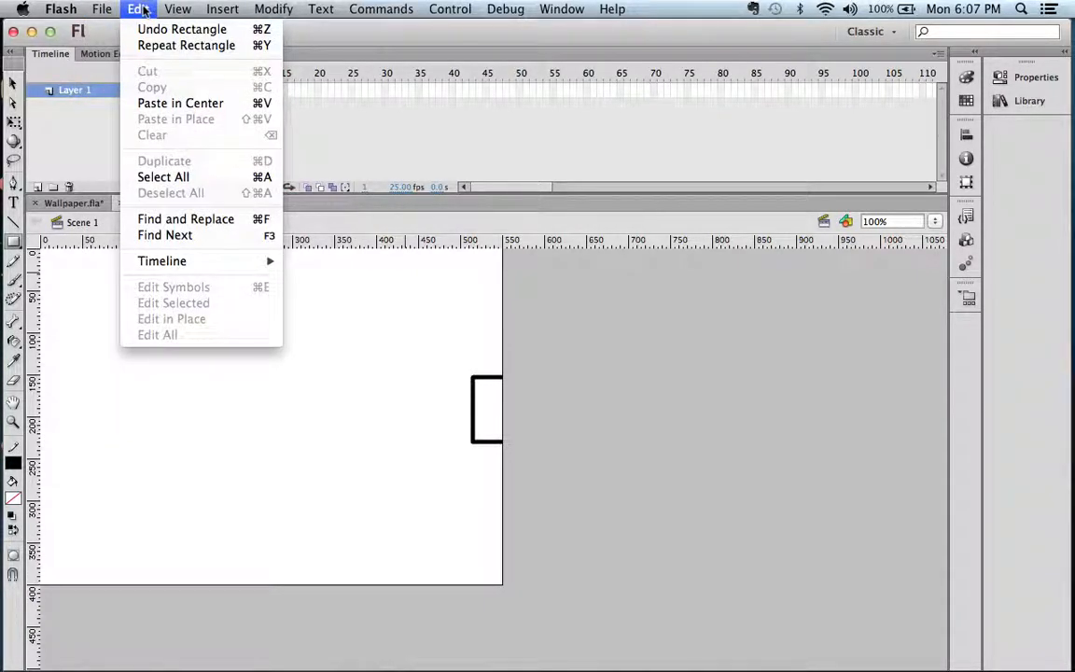
pyautogui.moveTo(164, 9)
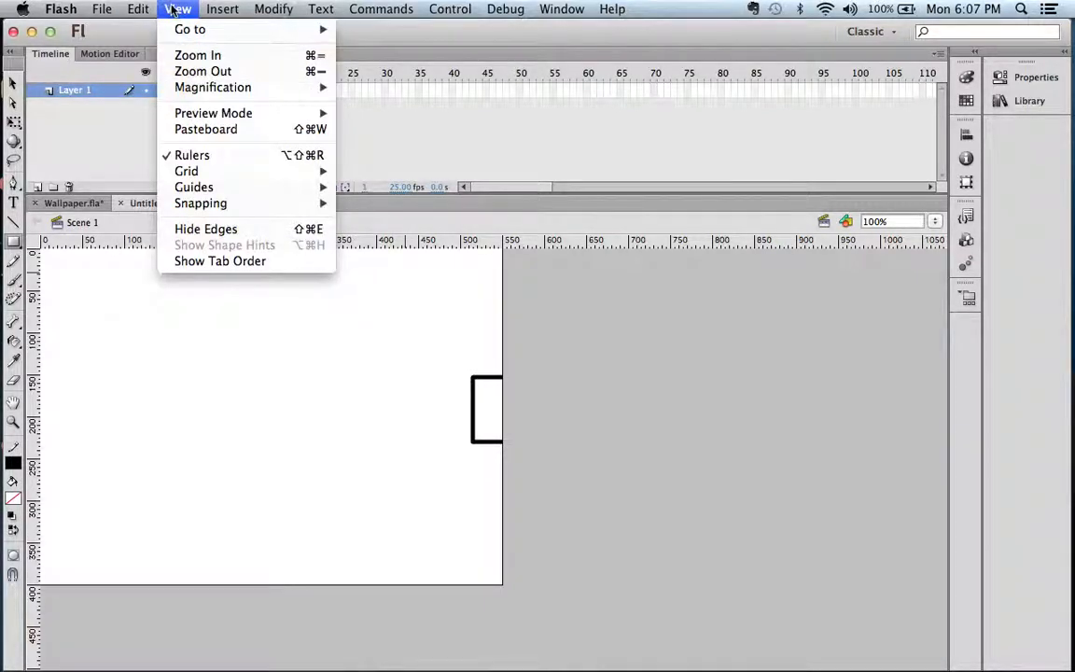
pyautogui.click(161, 129)
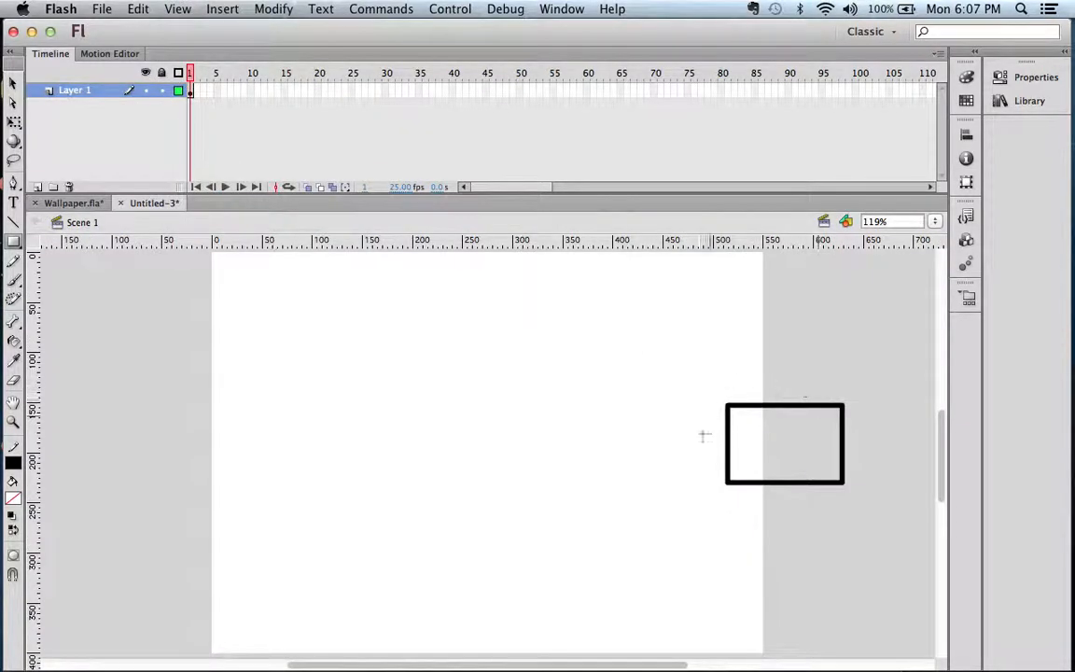
# Select the whole rectangle on the stage's right edge and delete it.
pyautogui.click(13, 82)
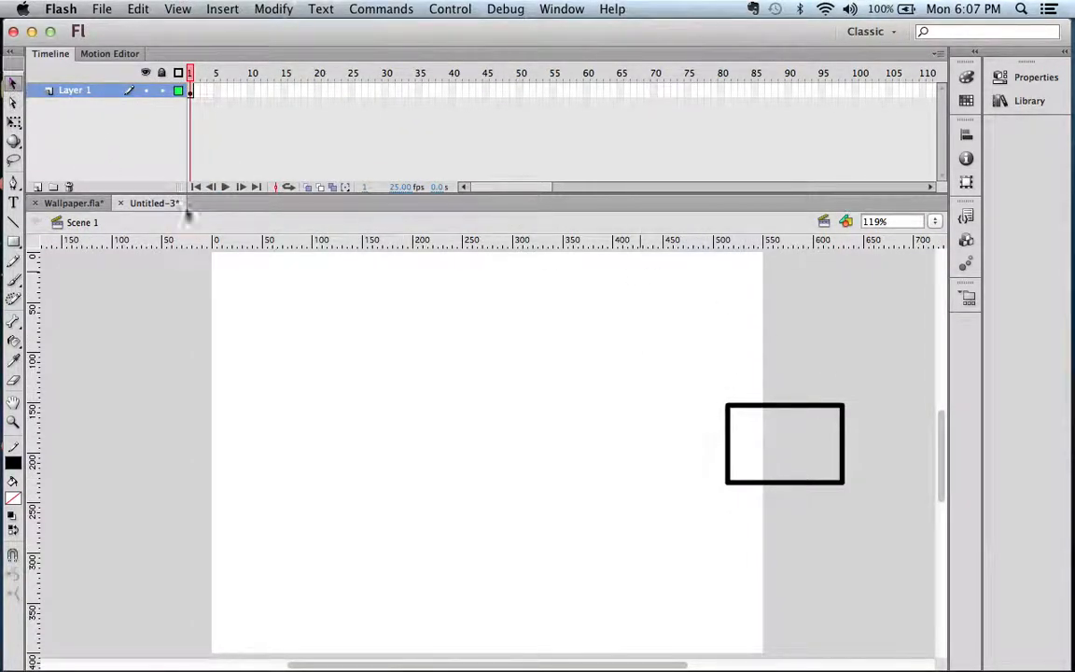
pyautogui.moveTo(689, 374); pyautogui.dragTo(858, 497)
pyautogui.press('Delete')
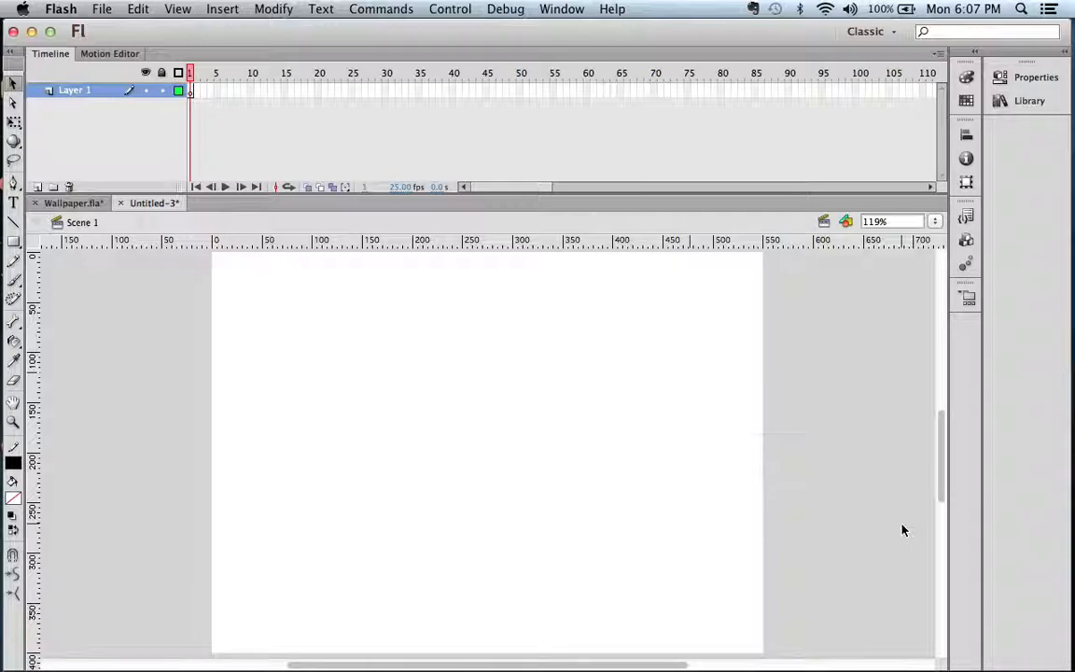
# Review the available shape drawing tools and switch from the Rectangle tool to the Oval tool.
pyautogui.press('super+minus')
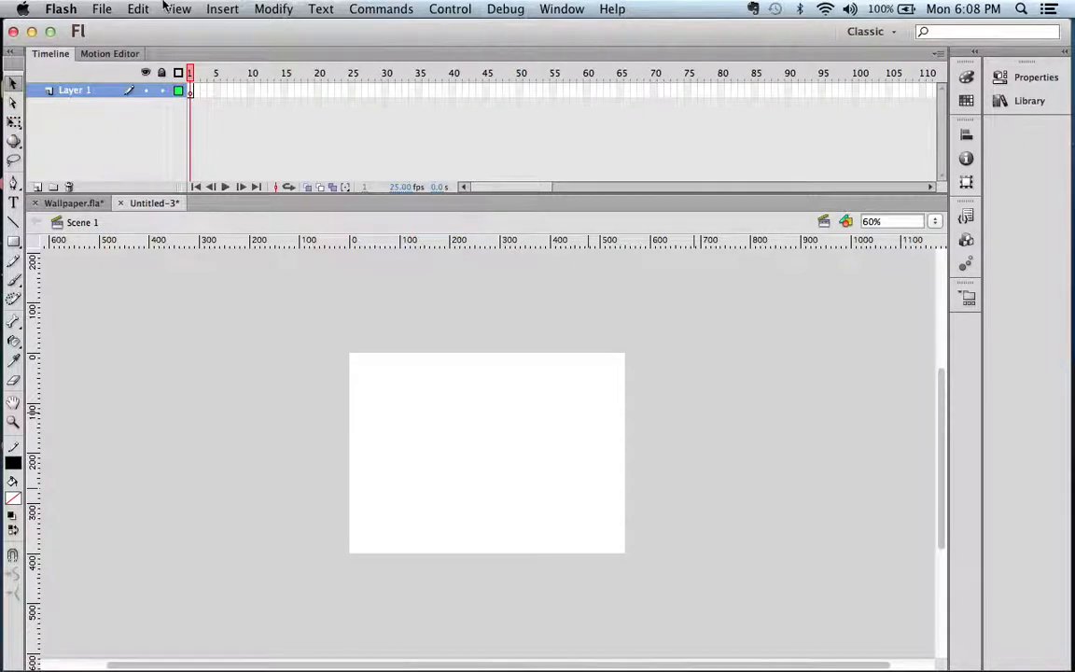
pyautogui.moveTo(12, 244); pyautogui.dragTo(96, 244)
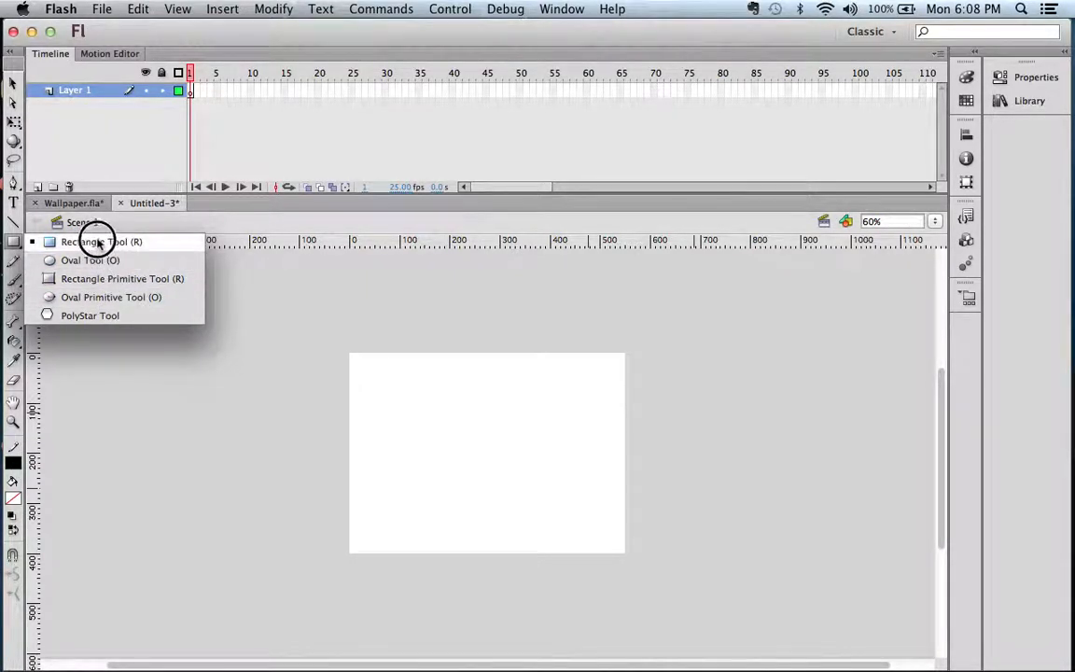
pyautogui.click(16, 243)
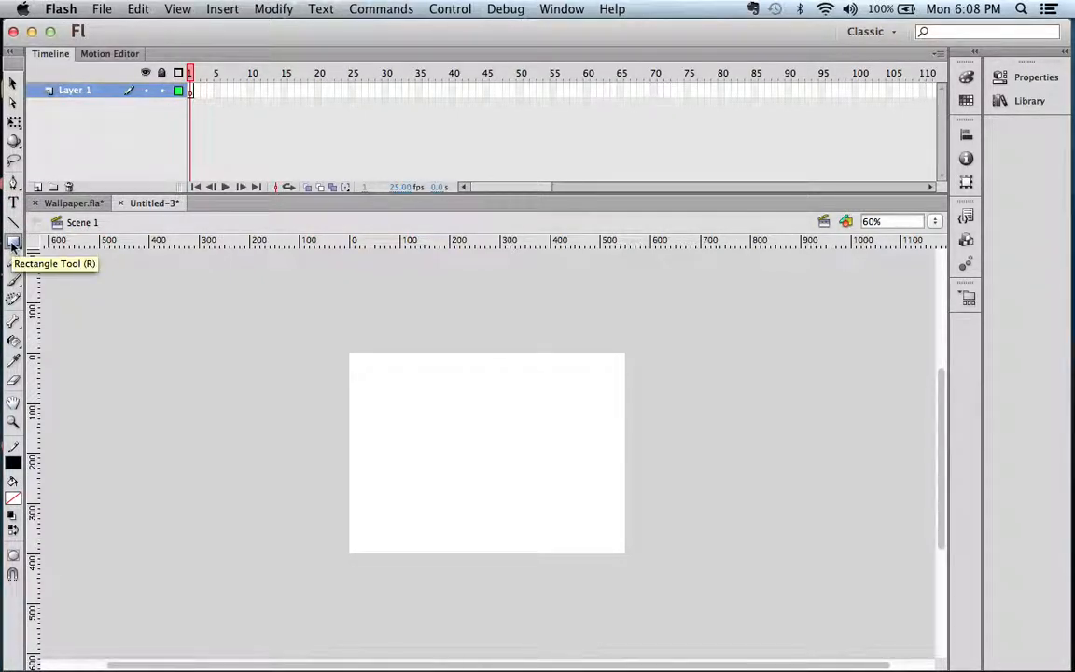
pyautogui.moveTo(13, 243); pyautogui.dragTo(101, 250)
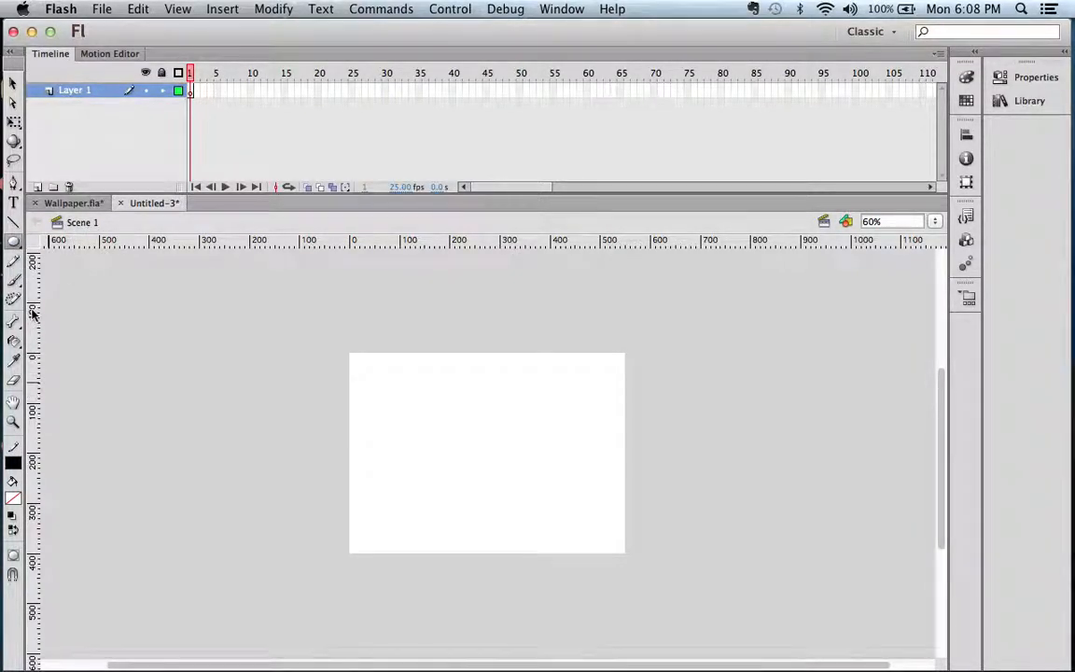
# Activate the Paint Bucket tool and set the fill color to #9999CC.
pyautogui.moveTo(13, 340); pyautogui.dragTo(73, 341)
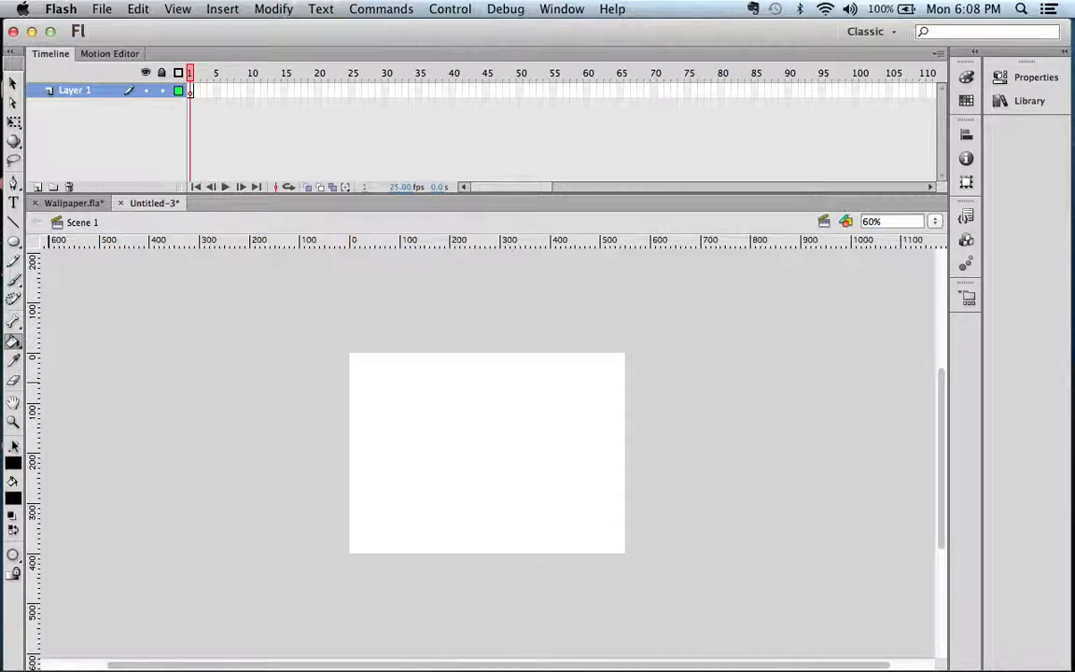
pyautogui.click(17, 501)
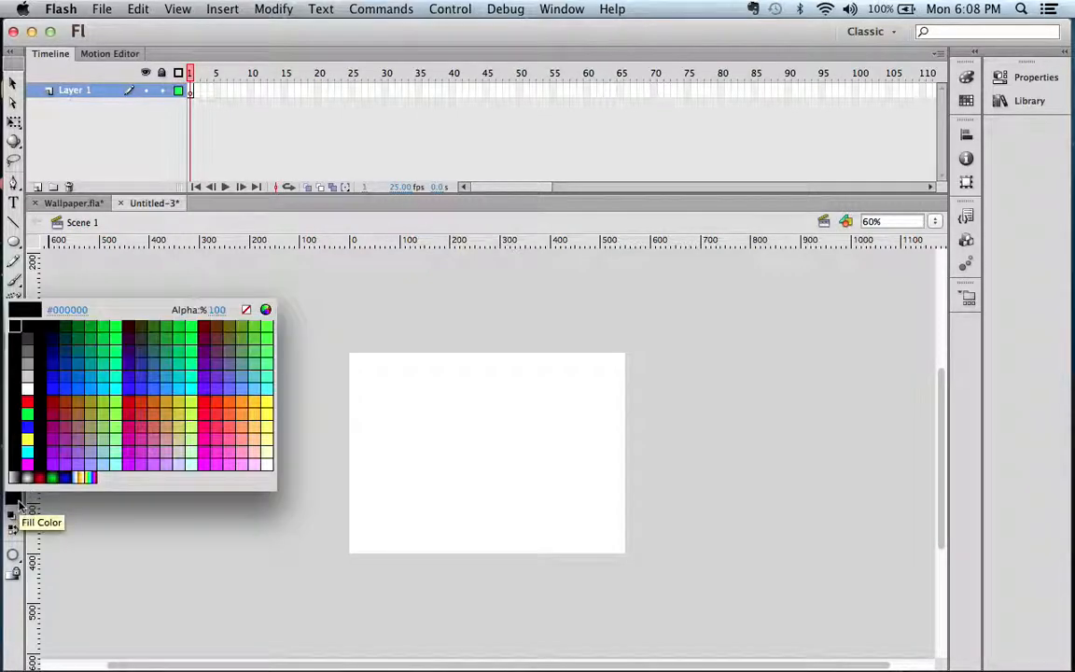
pyautogui.click(96, 446)
# Try a custom light green fill color on the color wheel of the Colors dialog and cancel it.
pyautogui.click(19, 500)
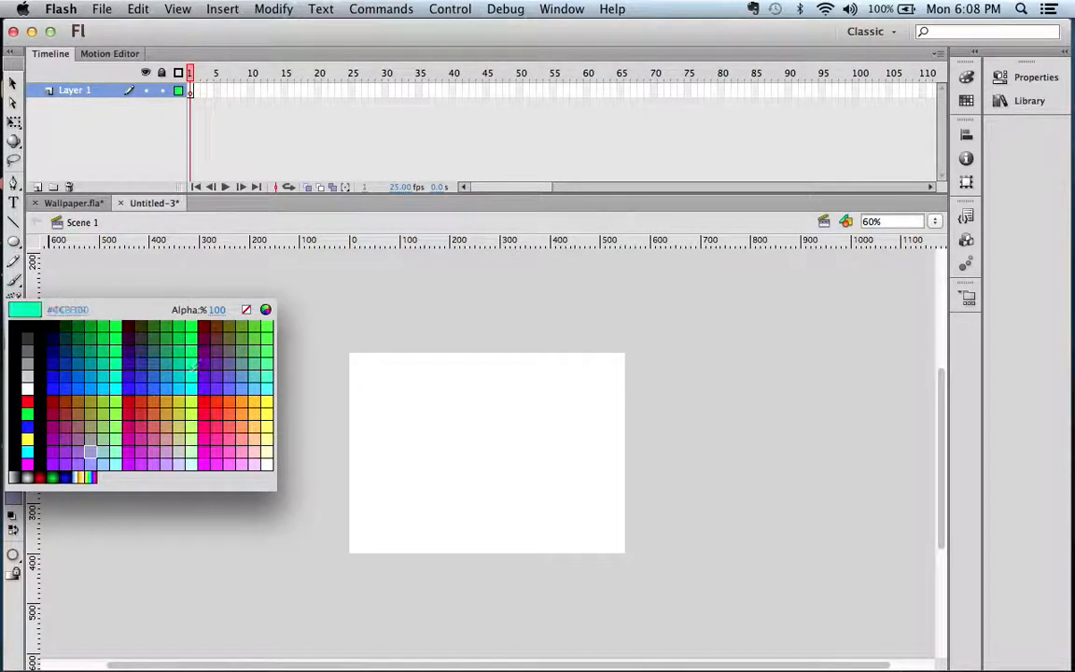
pyautogui.click(264, 311)
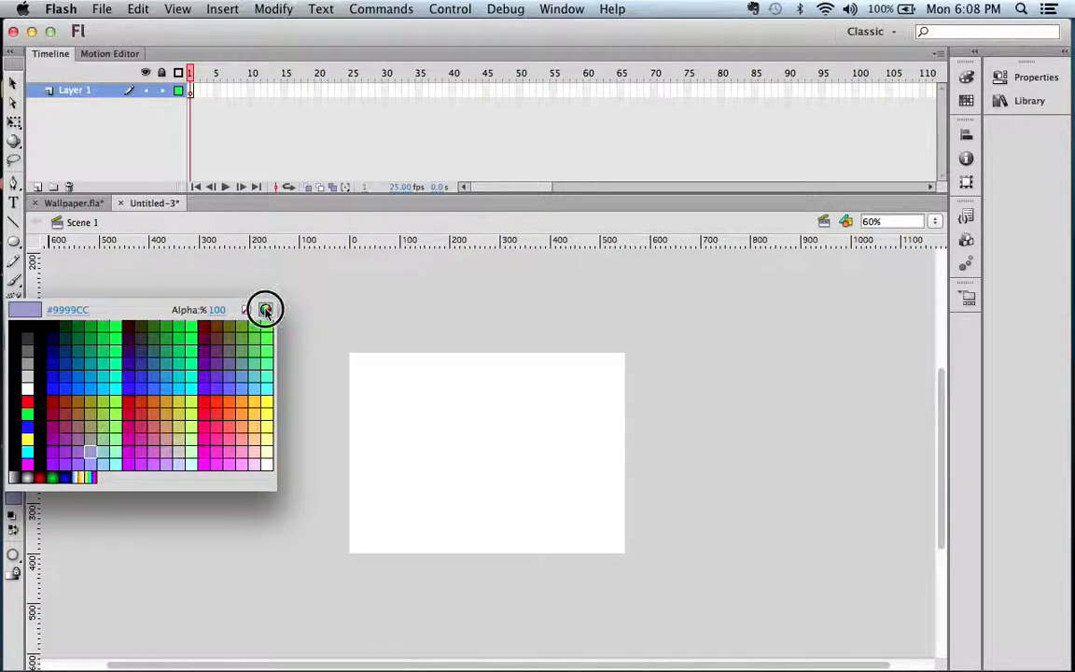
pyautogui.moveTo(504, 290); pyautogui.dragTo(530, 252)
pyautogui.moveTo(609, 215); pyautogui.dragTo(630, 211)
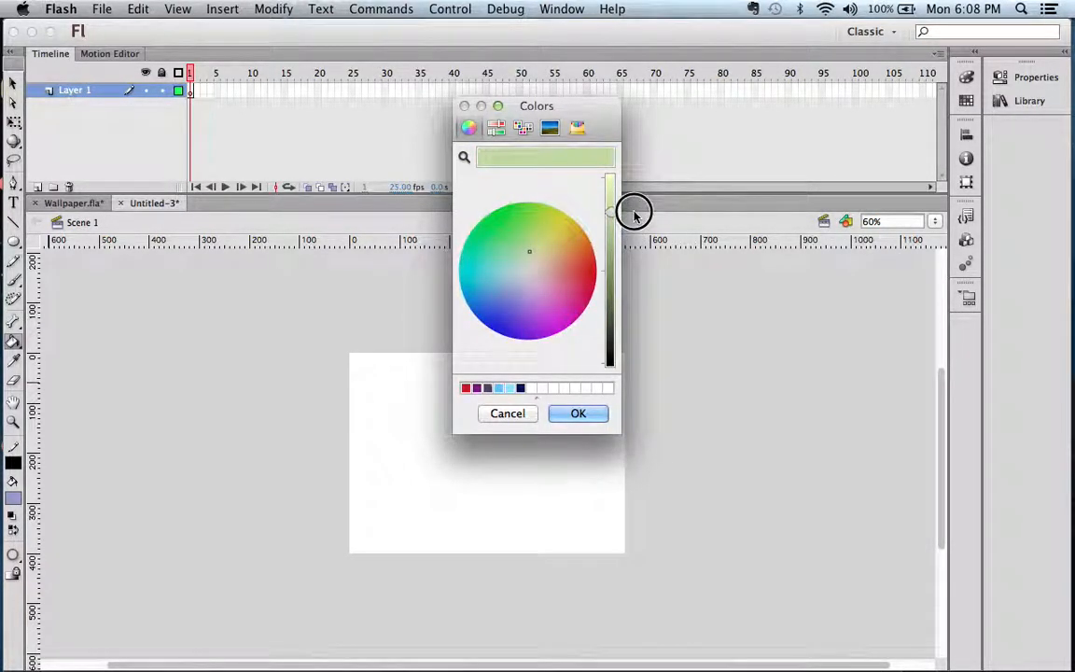
pyautogui.click(508, 417)
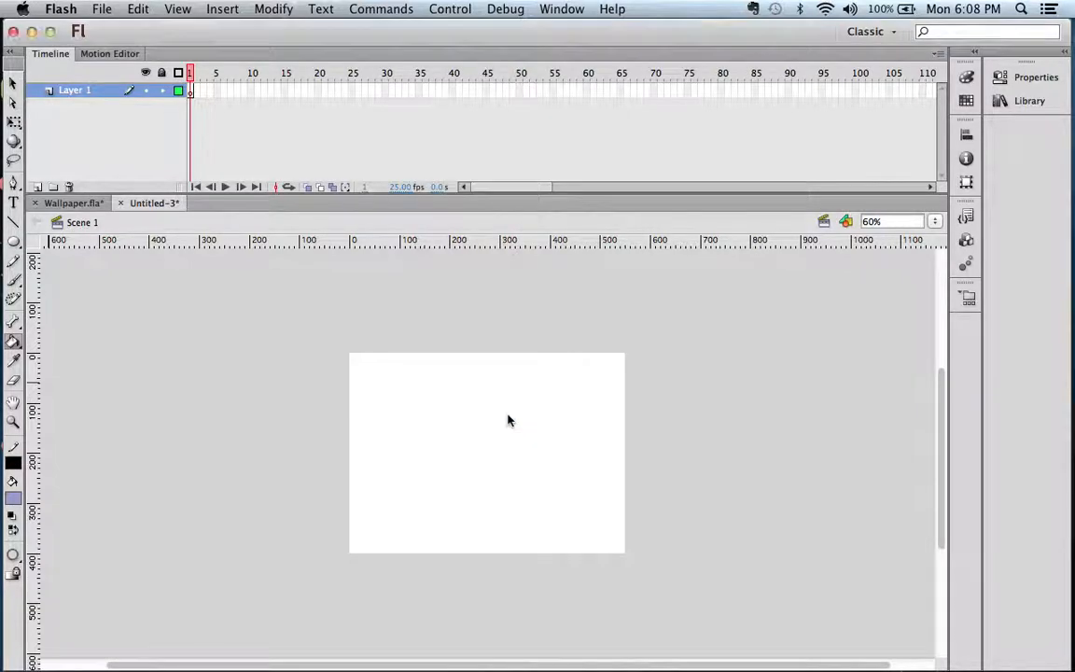
# Set the stroke color to green and change it to red.
pyautogui.click(13, 463)
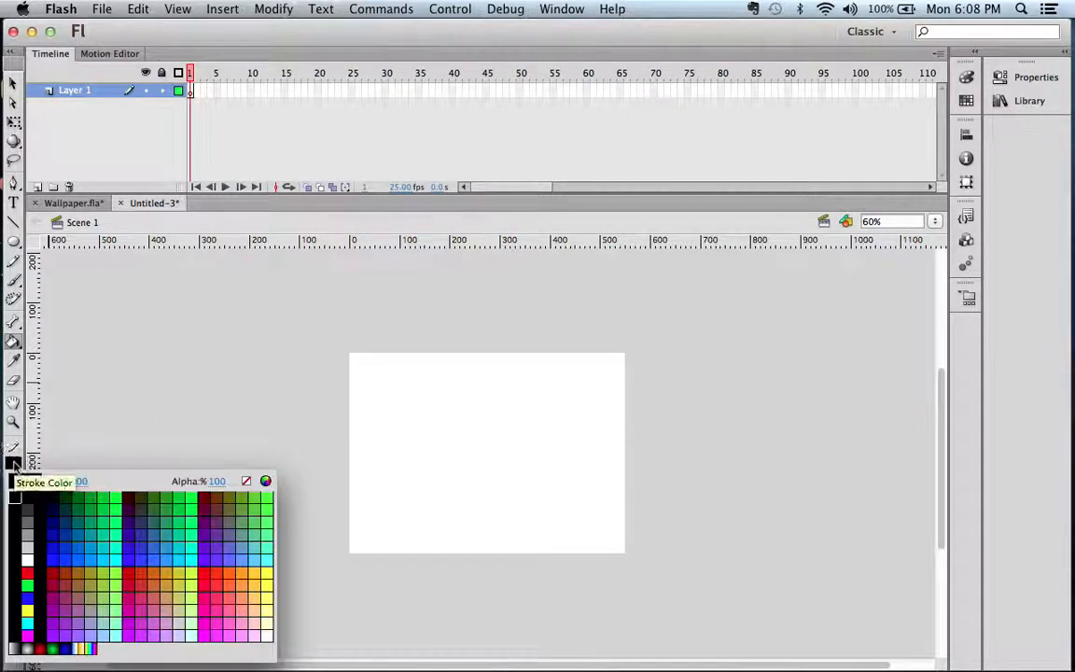
pyautogui.click(97, 521)
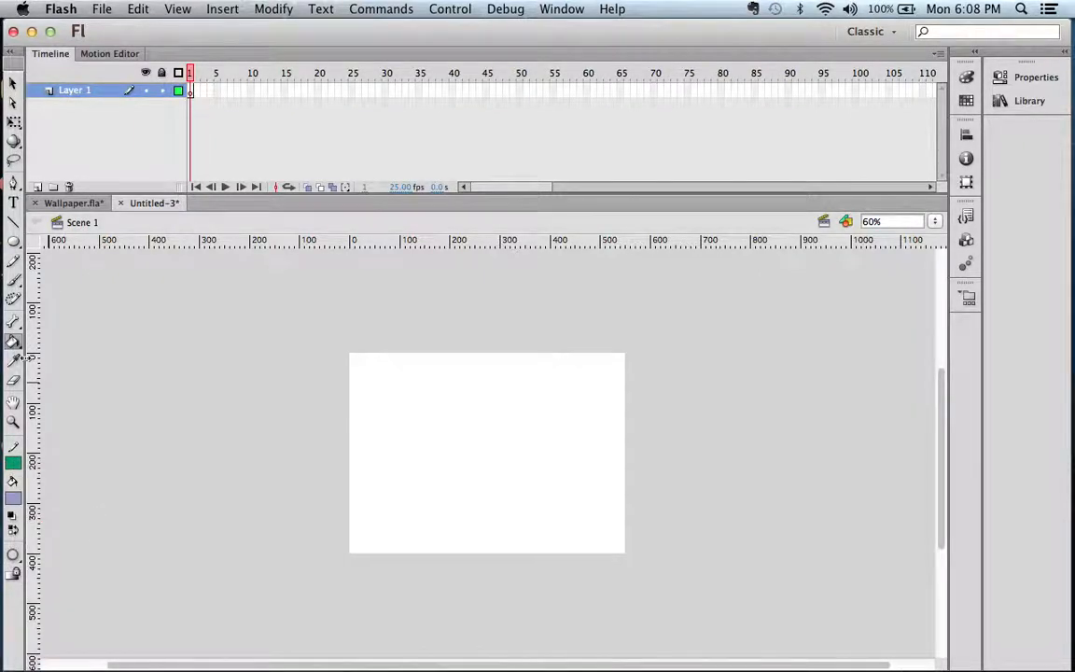
pyautogui.click(13, 462)
pyautogui.click(216, 565)
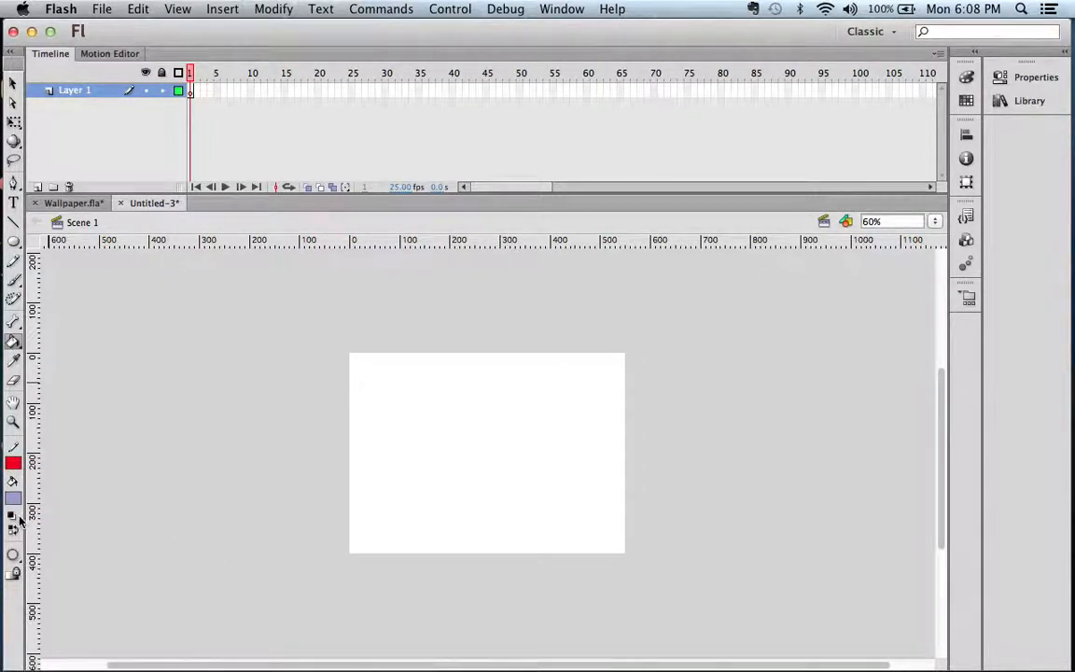
# Set the fill color to black and draw an oval about 190 px wide and 155 px high near the stage's center.
pyautogui.click(13, 481)
pyautogui.click(16, 384)
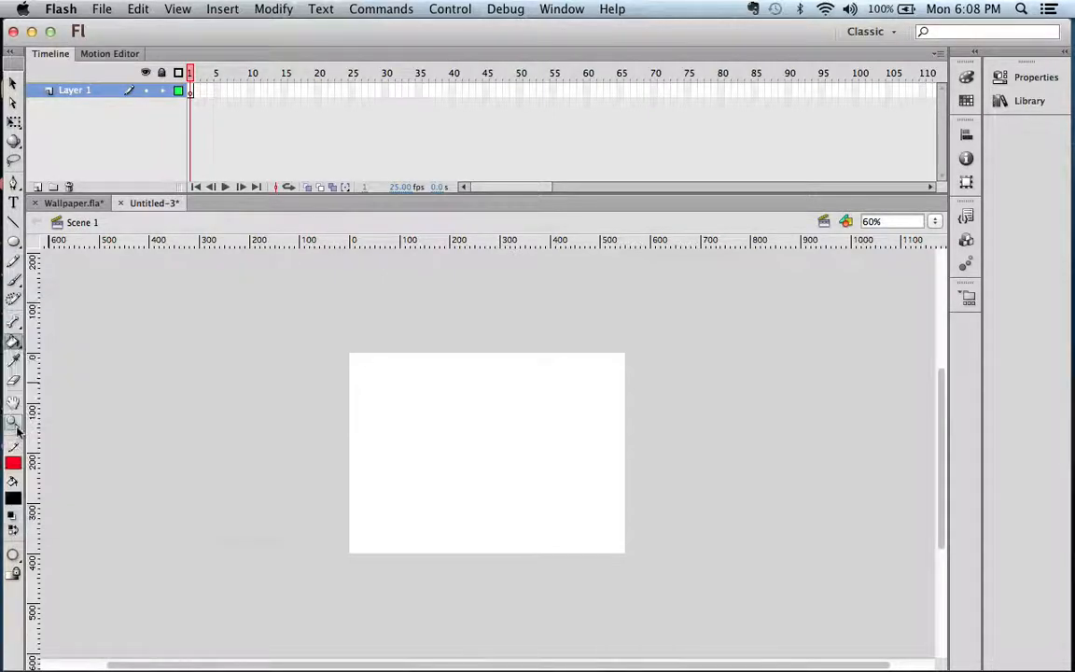
pyautogui.click(14, 240)
pyautogui.moveTo(431, 420)
pyautogui.mouseDown()
pyautogui.moveTo(472, 472)
pyautogui.moveTo(528, 498)
pyautogui.mouseUp()
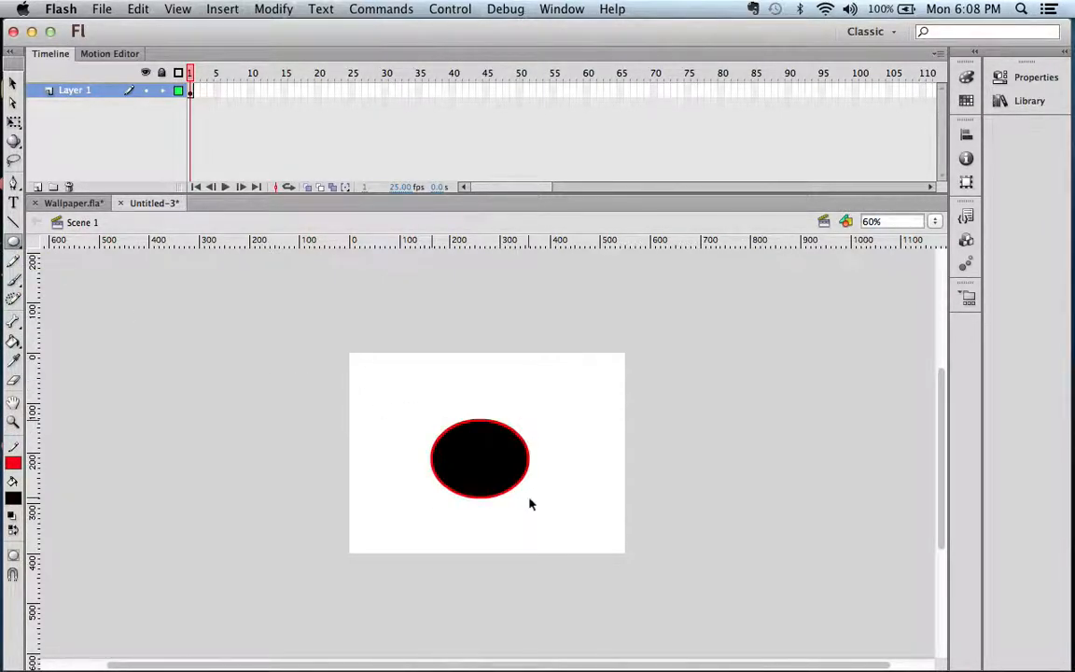
# Separate the oval by moving its red outline over the stage's left edge and its black fill to the stage's right half.
pyautogui.press('super+equal')
pyautogui.press('super+equal')
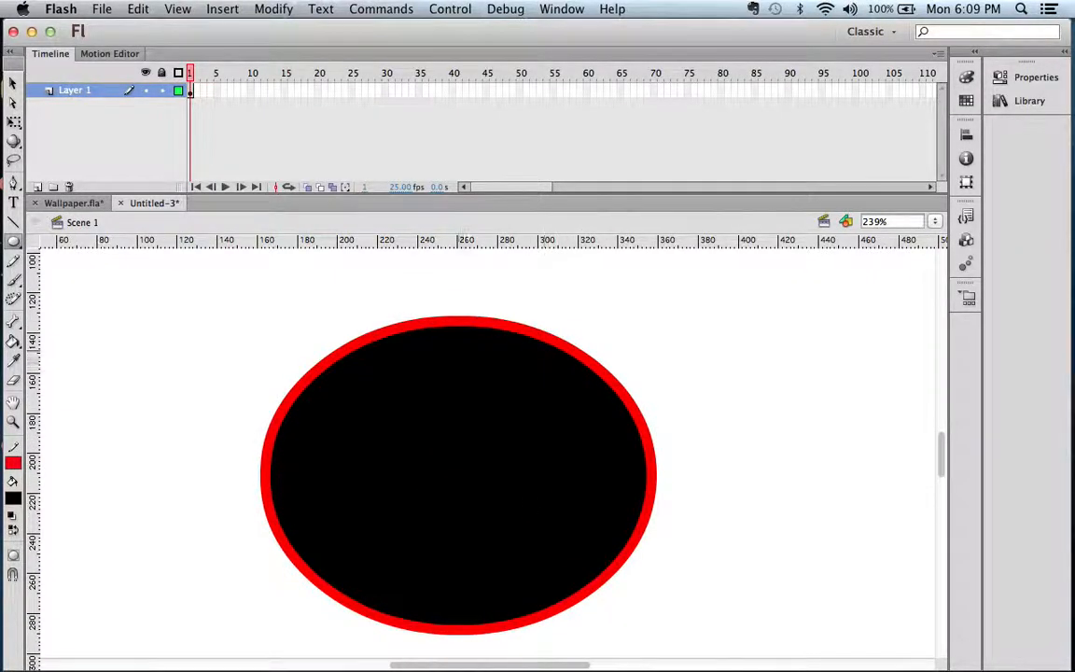
pyautogui.click(12, 84)
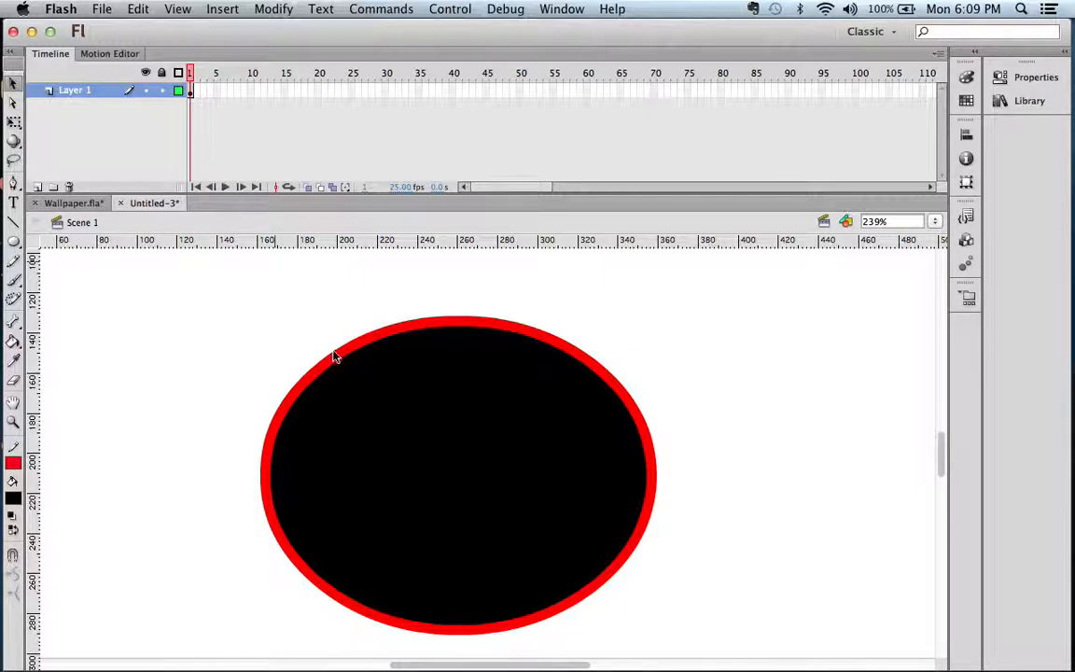
pyautogui.press('super+minus')
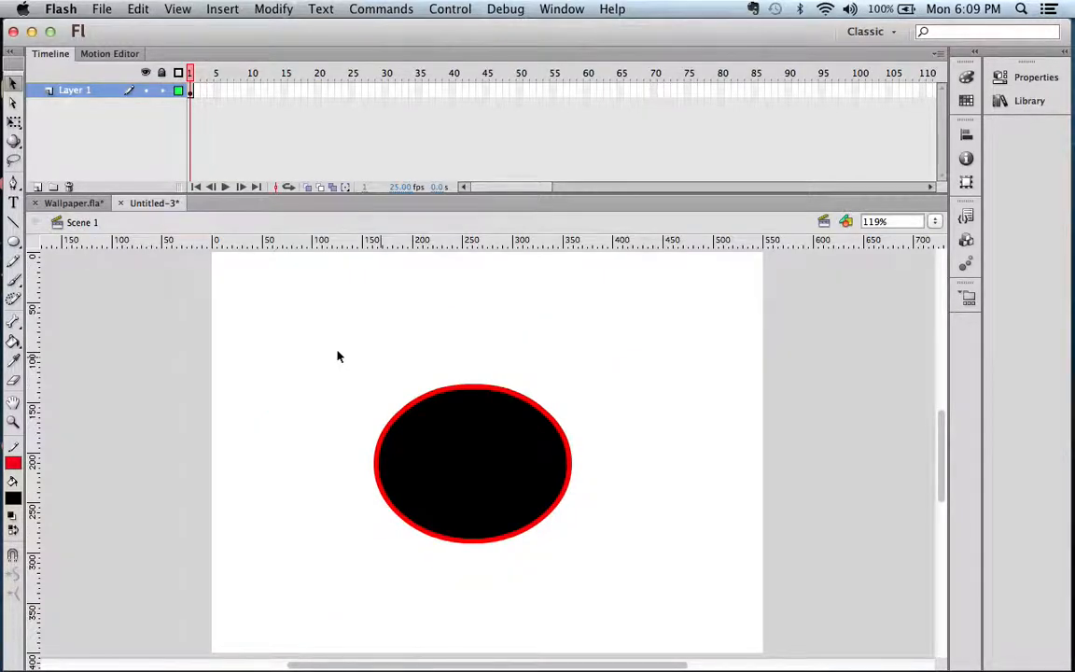
pyautogui.click(421, 399)
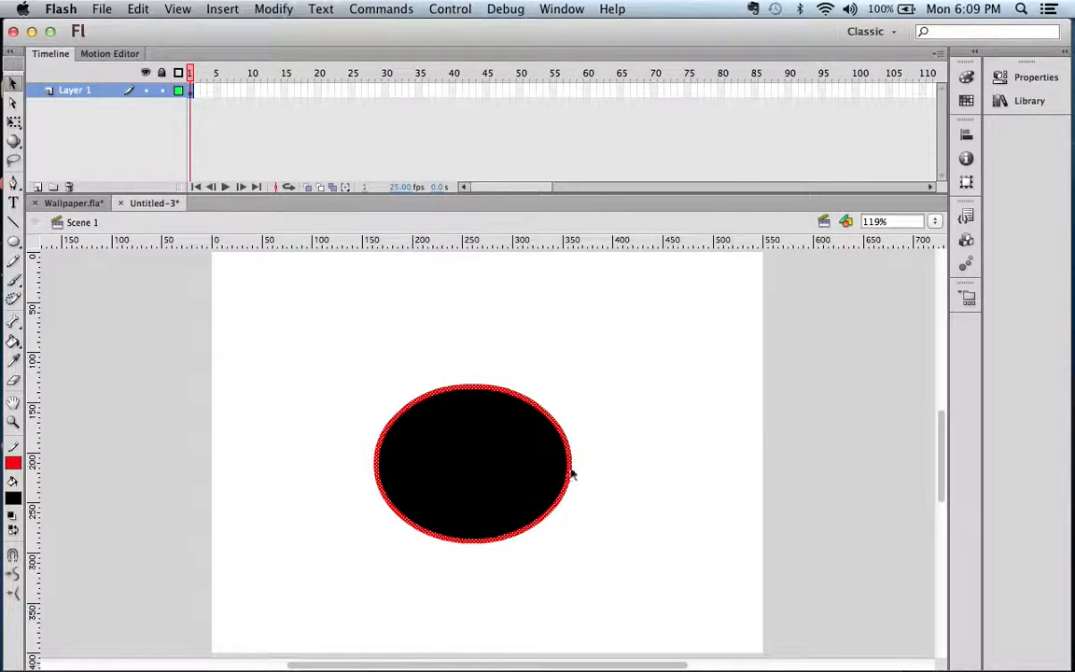
pyautogui.moveTo(408, 416); pyautogui.dragTo(183, 349)
pyautogui.click(470, 449)
pyautogui.moveTo(436, 451); pyautogui.dragTo(559, 382)
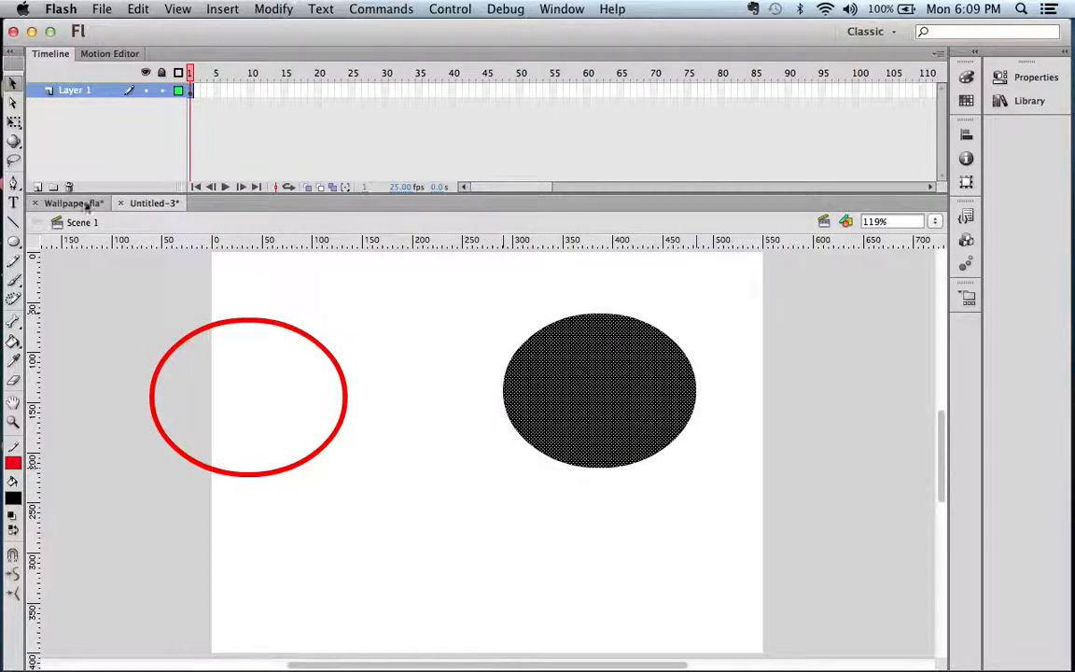
# Reshape the black fill into a teardrop pointing down-left and bend the red outline into a curved swoosh with the Selection tool.
pyautogui.click(447, 403)
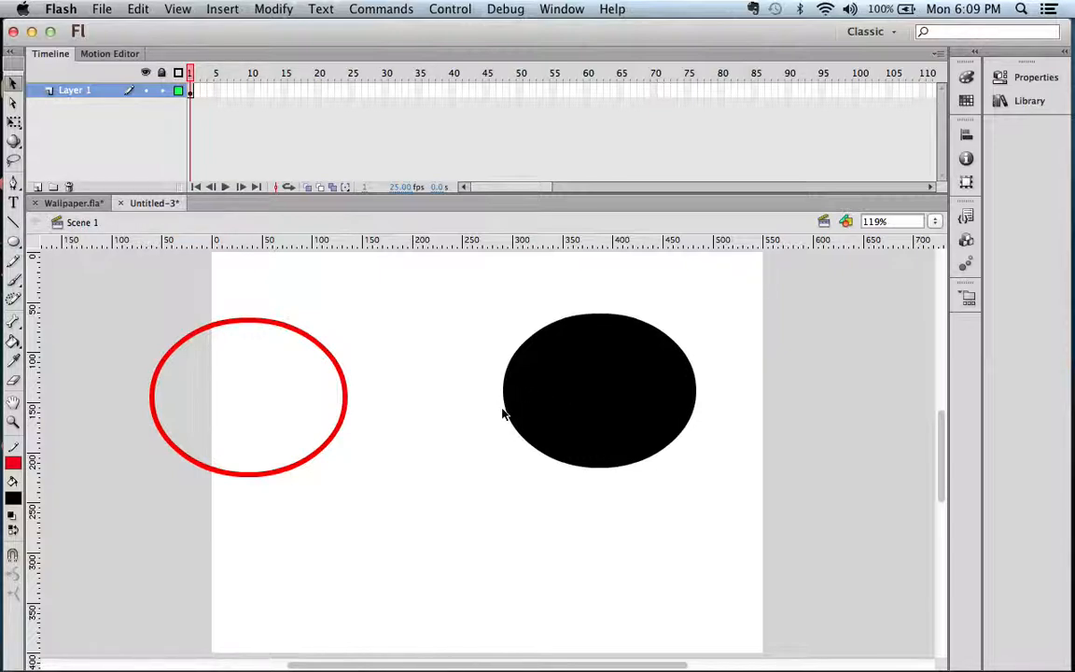
pyautogui.moveTo(506, 413); pyautogui.dragTo(481, 530)
pyautogui.moveTo(535, 500); pyautogui.dragTo(502, 467)
pyautogui.moveTo(343, 412); pyautogui.dragTo(413, 308)
pyautogui.moveTo(324, 319); pyautogui.dragTo(256, 407)
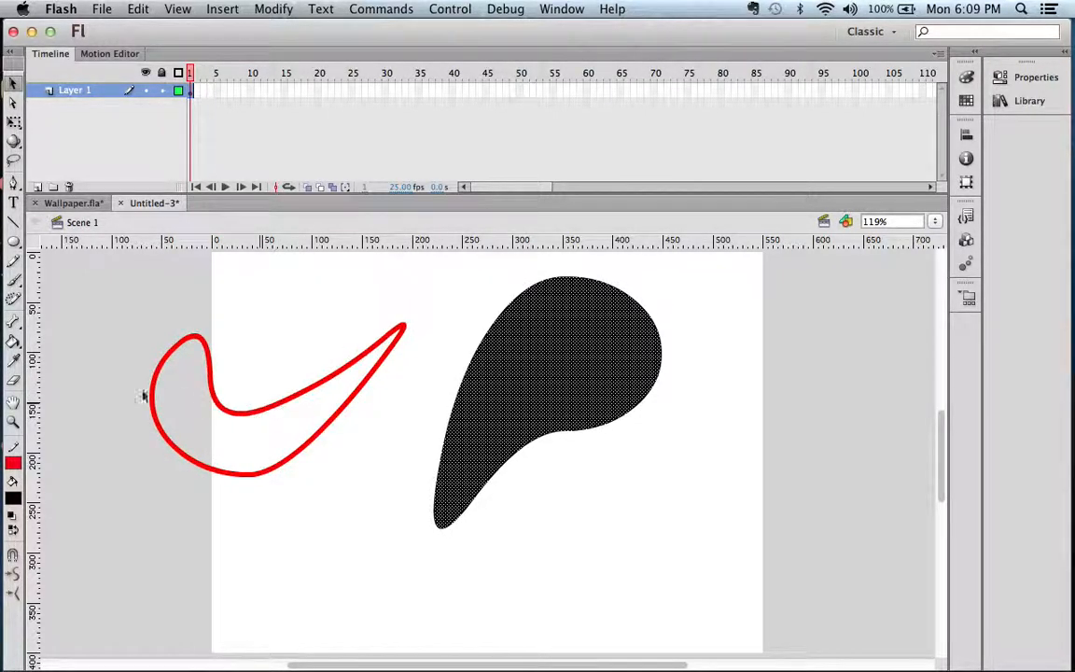
# Cut a rectangular piece out of the black shape's lower right part by selecting that area and deleting it.
pyautogui.click(644, 478)
pyautogui.moveTo(703, 463); pyautogui.dragTo(541, 382)
pyautogui.press('Delete')
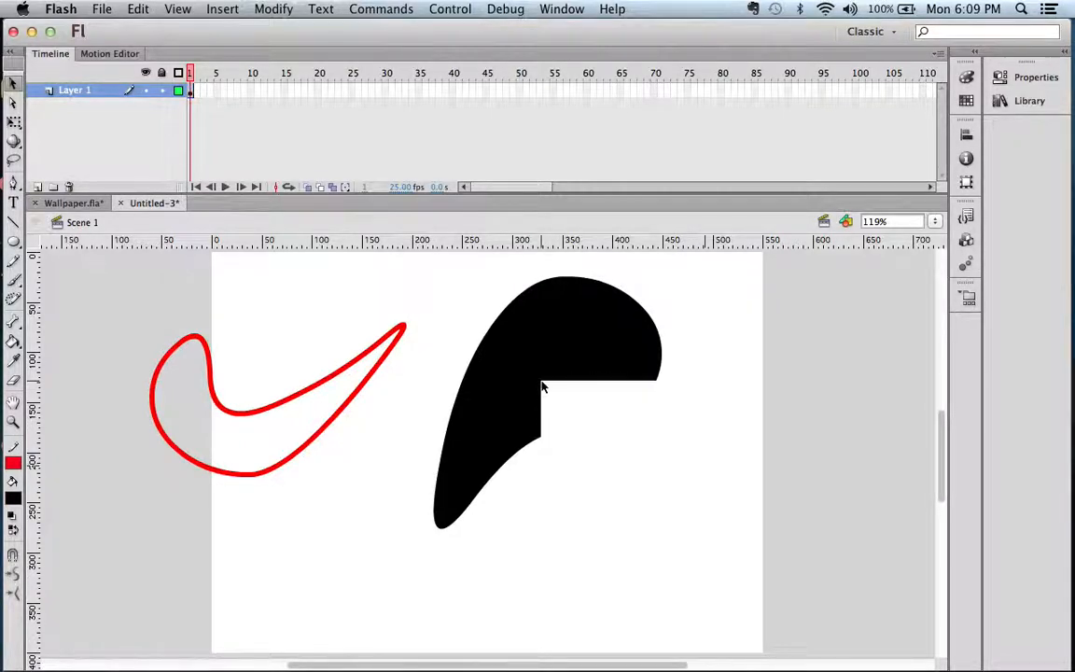
# Pull the black shape's inner corner up and its lower corner out to the lower right, and curve the bottom edge upward.
pyautogui.moveTo(541, 381); pyautogui.dragTo(558, 303)
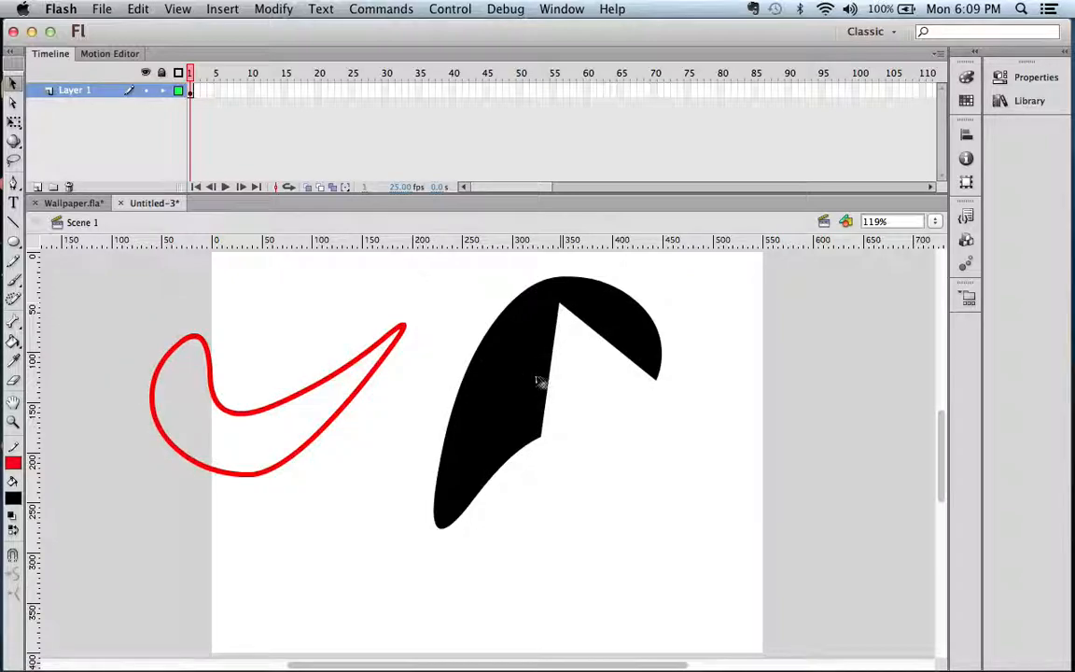
pyautogui.moveTo(541, 439); pyautogui.dragTo(650, 487)
pyautogui.moveTo(553, 479); pyautogui.dragTo(551, 432)
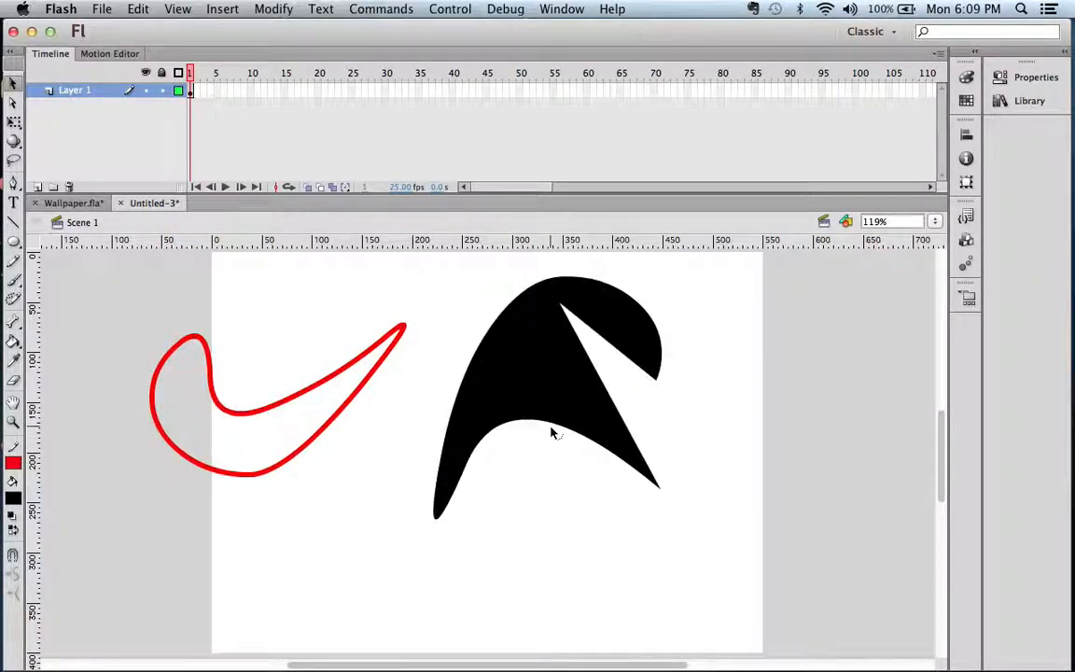
# Select both the red outline and the black shape and delete them from the stage.
pyautogui.moveTo(733, 545); pyautogui.dragTo(124, 266)
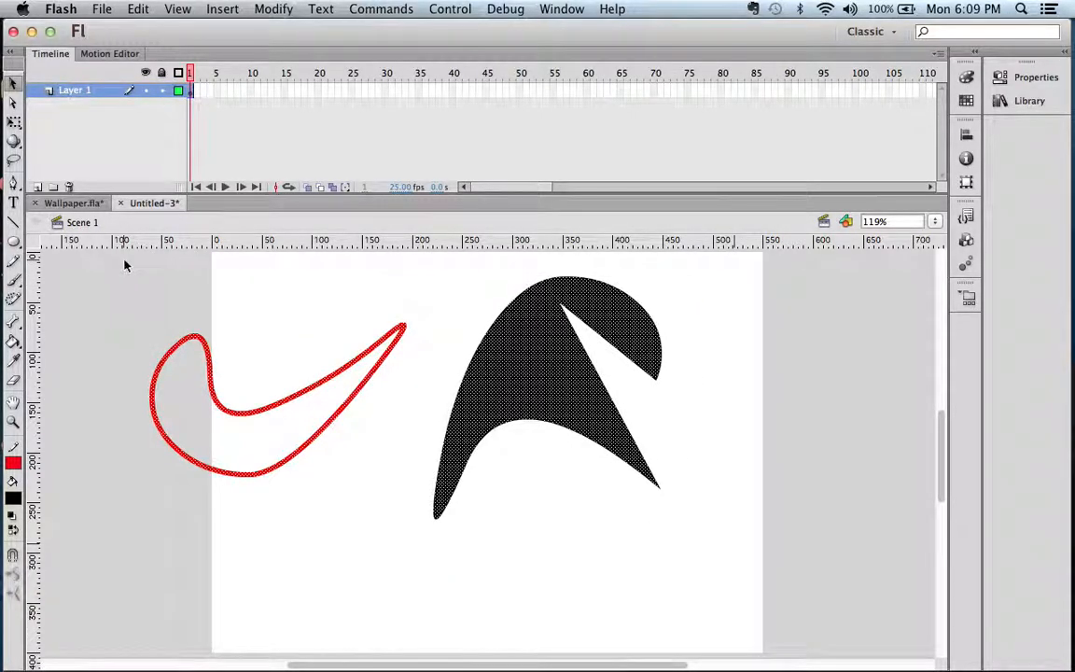
pyautogui.press('Delete')
pyautogui.press('super+minus')
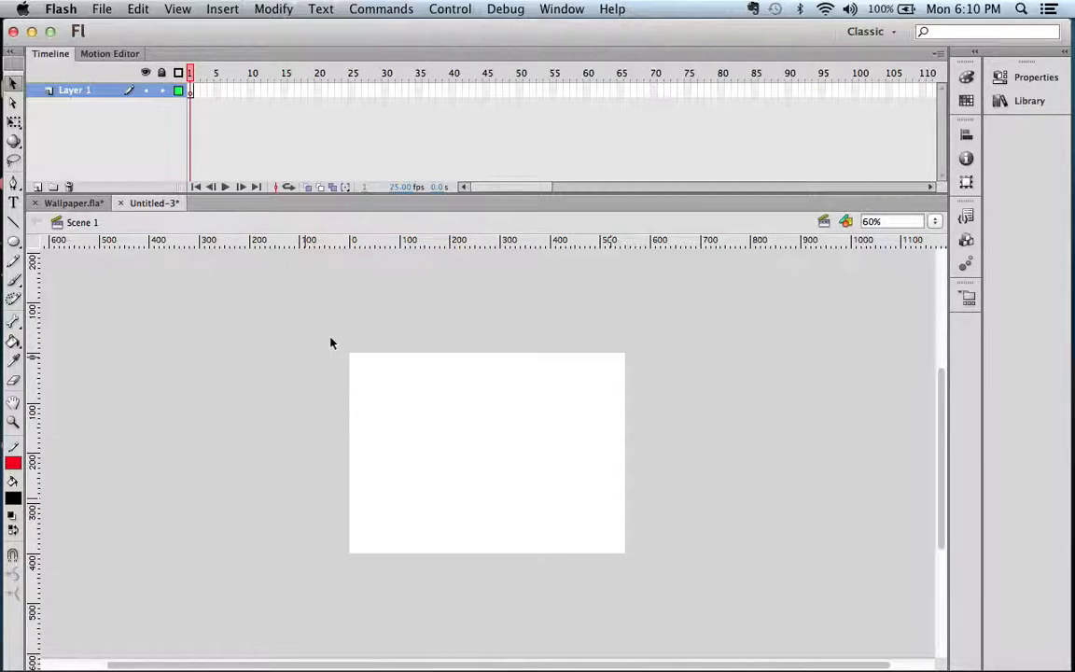
# Review the file import options and select frame 1 of Layer 1.
pyautogui.click(103, 8)
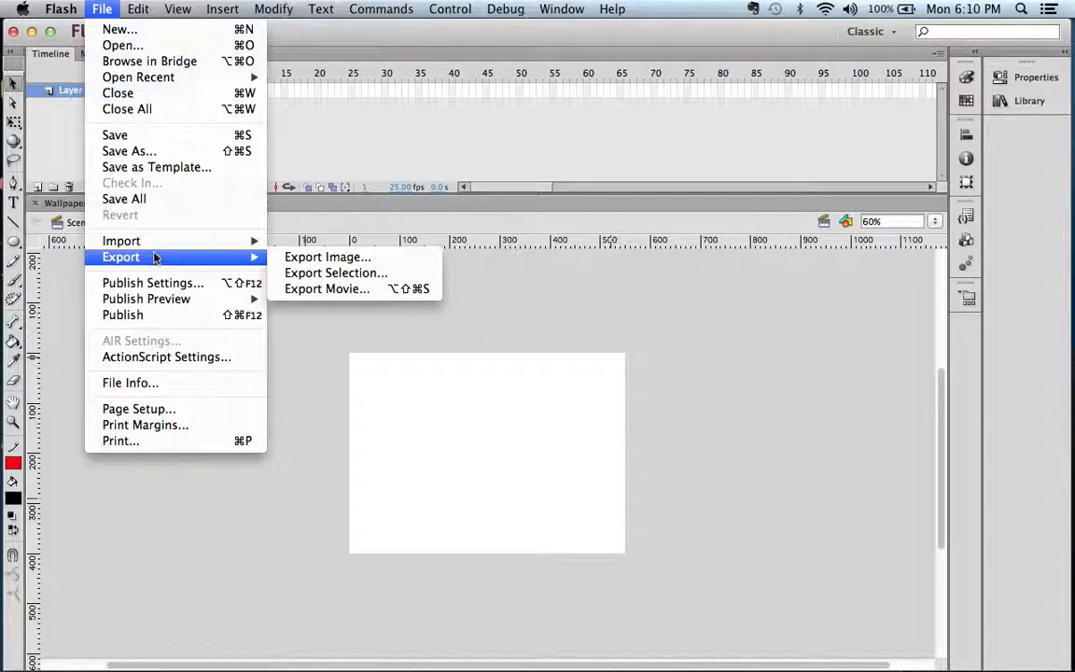
pyautogui.moveTo(197, 240)
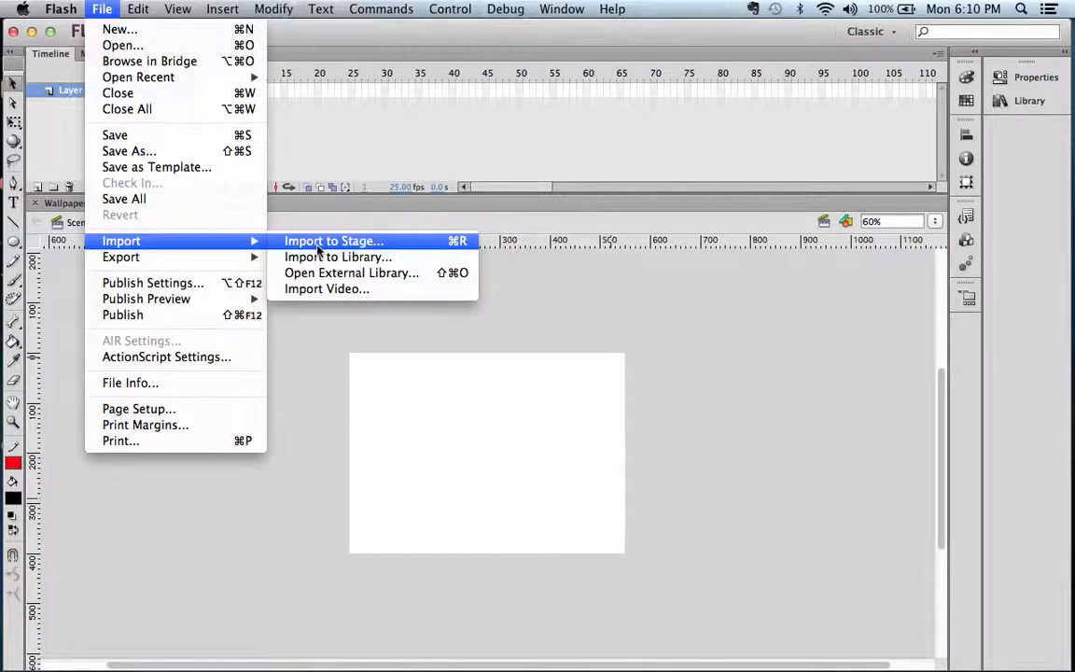
pyautogui.click(103, 8)
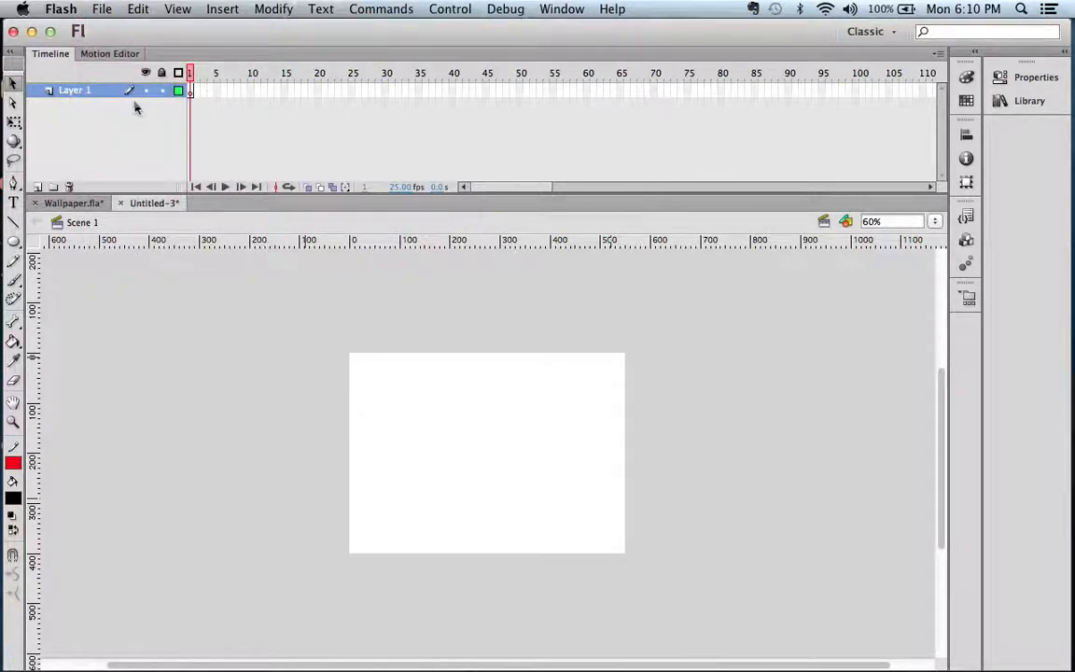
pyautogui.click(190, 91)
# Switch the workspace to Animator and back to Classic.
pyautogui.click(890, 32)
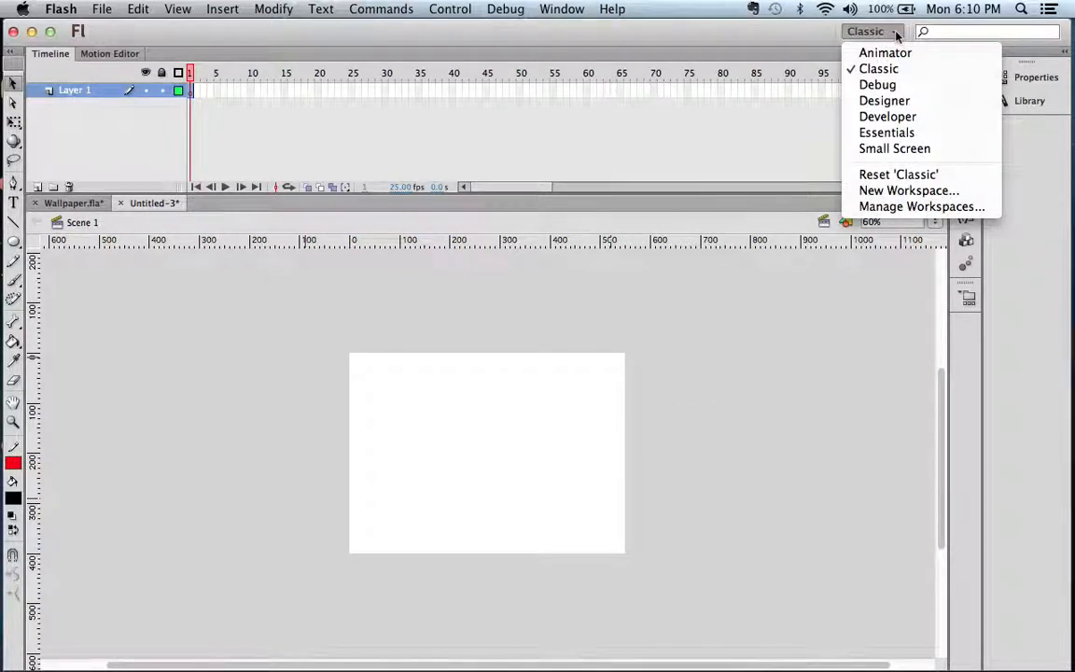
pyautogui.click(881, 53)
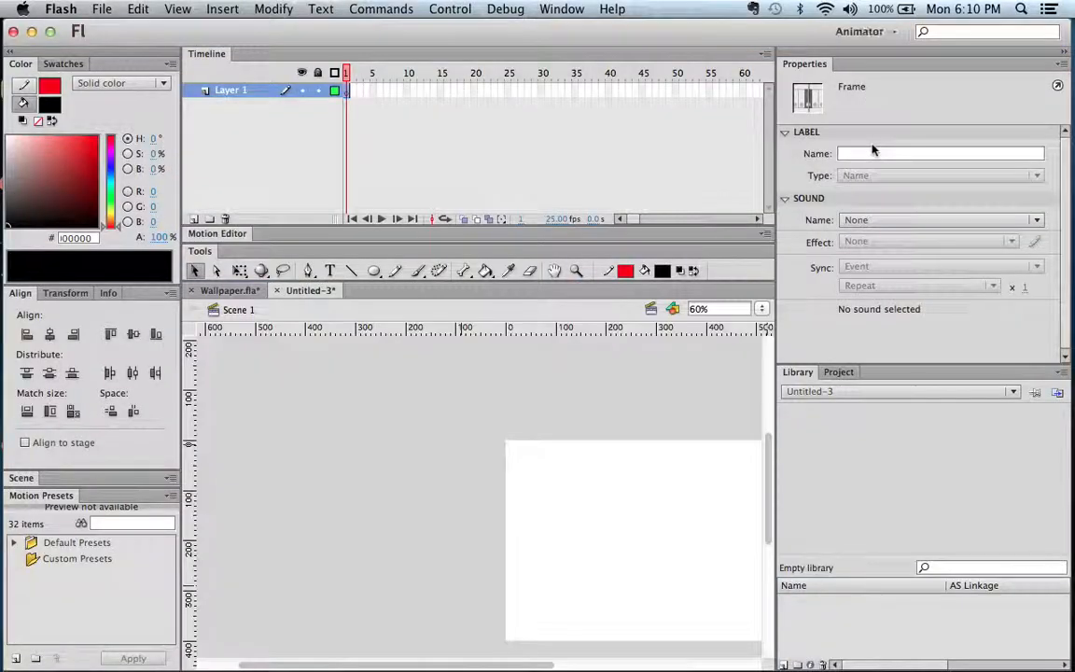
pyautogui.click(894, 33)
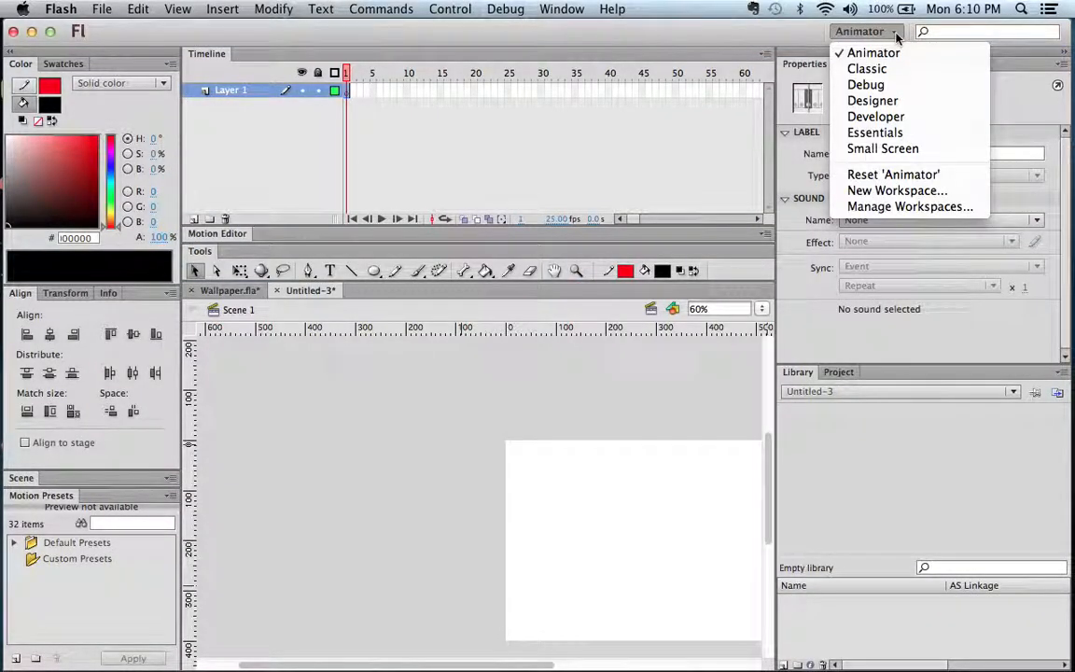
pyautogui.click(867, 68)
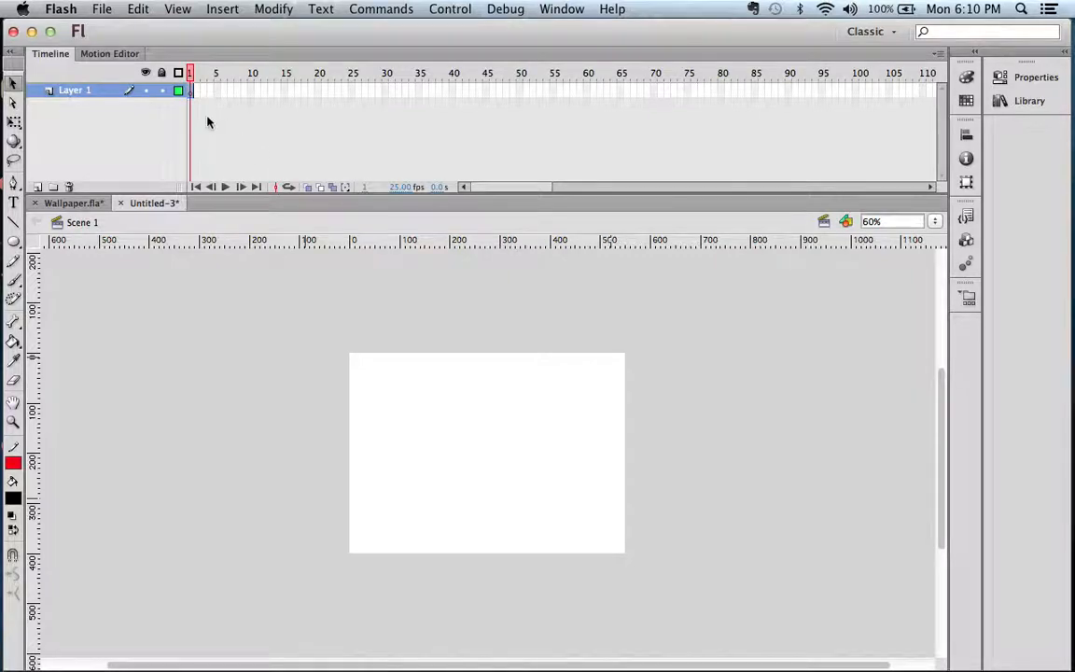
# Import WallpaperTutorial.psd to the stage from the WallpaperDesign folder inside My Documents, Teaching 2013, AIT, Stage 2B, Task 3_MobileTheme.
pyautogui.click(105, 8)
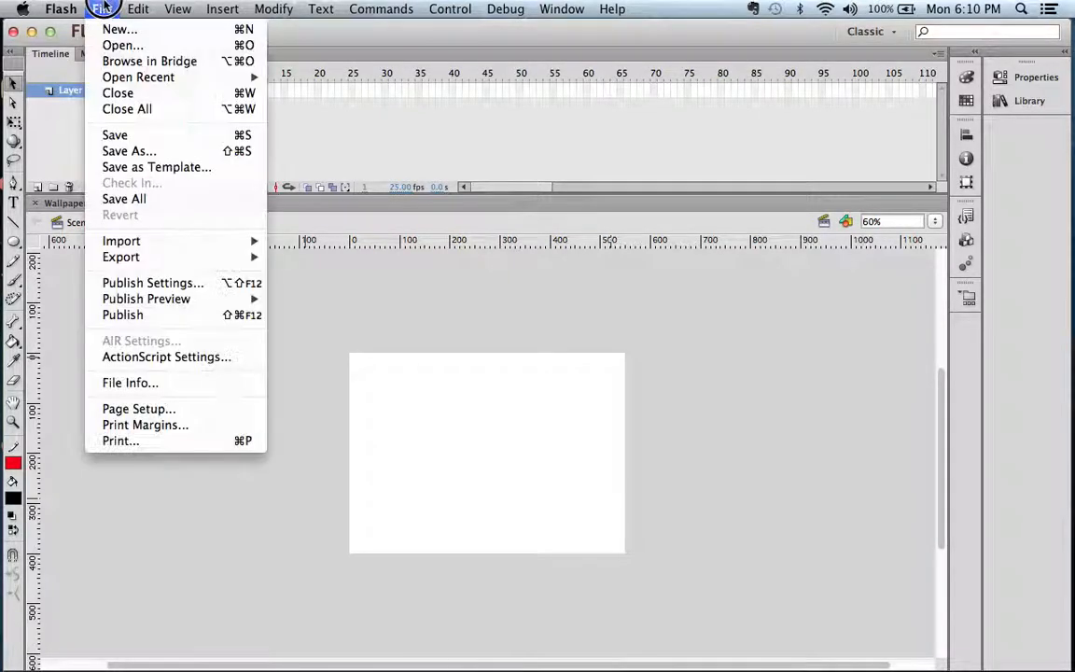
pyautogui.moveTo(178, 249)
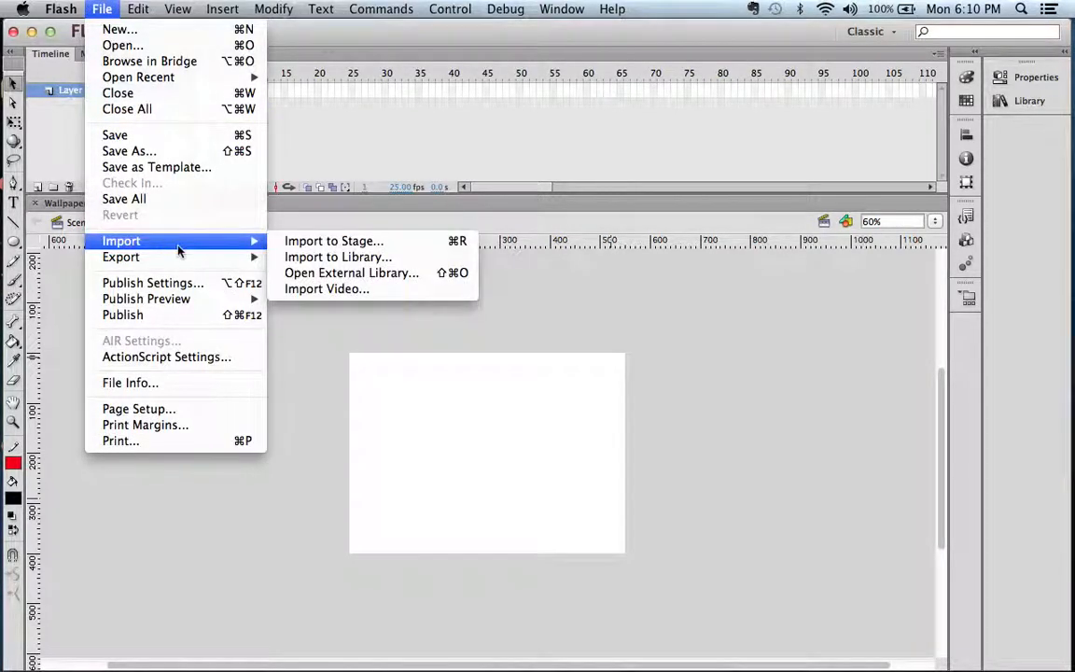
pyautogui.click(310, 240)
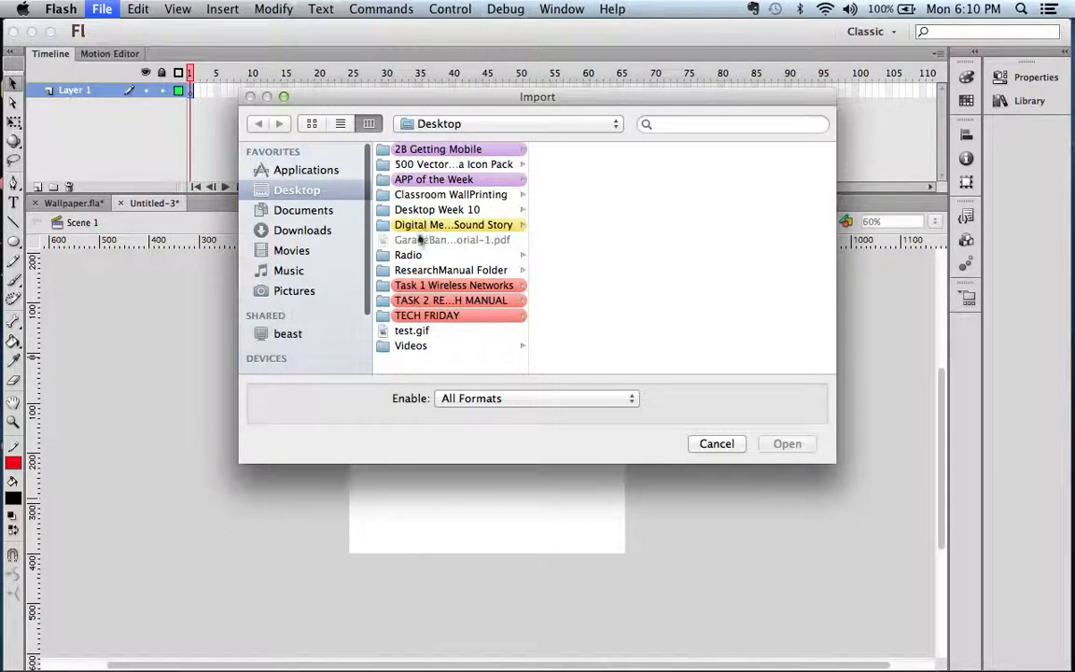
pyautogui.click(304, 211)
pyautogui.click(475, 315)
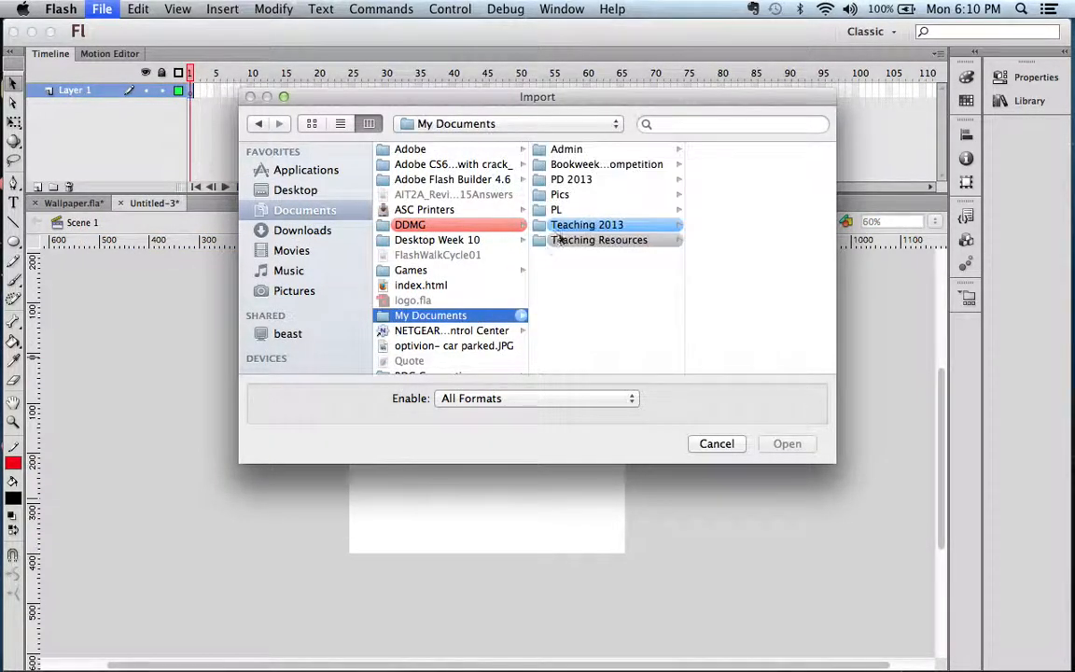
pyautogui.click(617, 227)
pyautogui.click(763, 152)
pyautogui.click(761, 288)
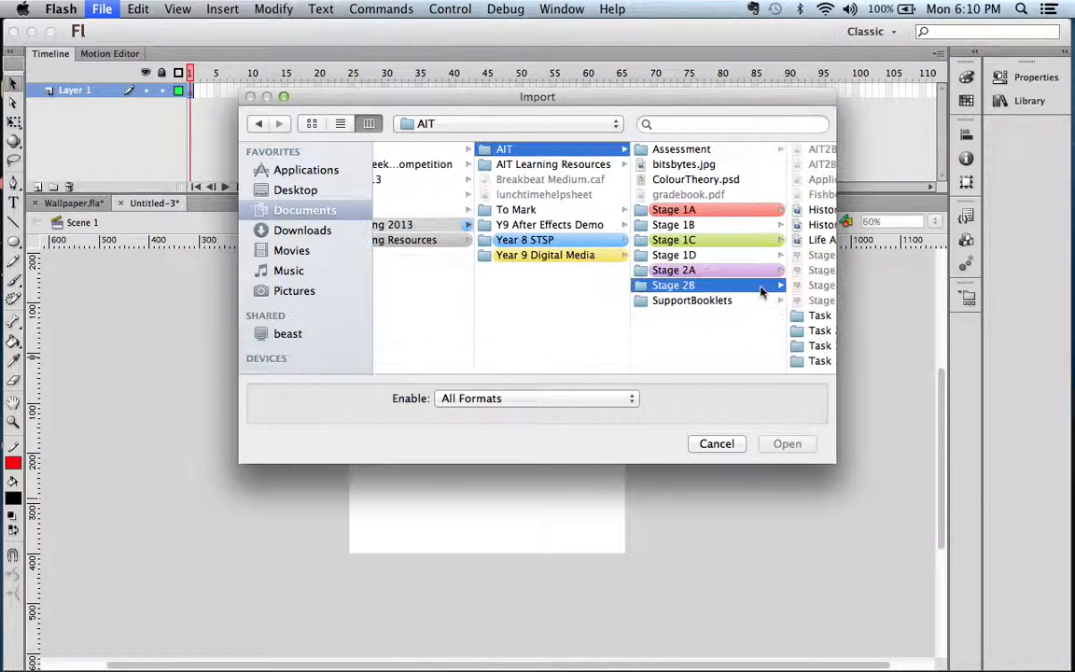
pyautogui.click(759, 347)
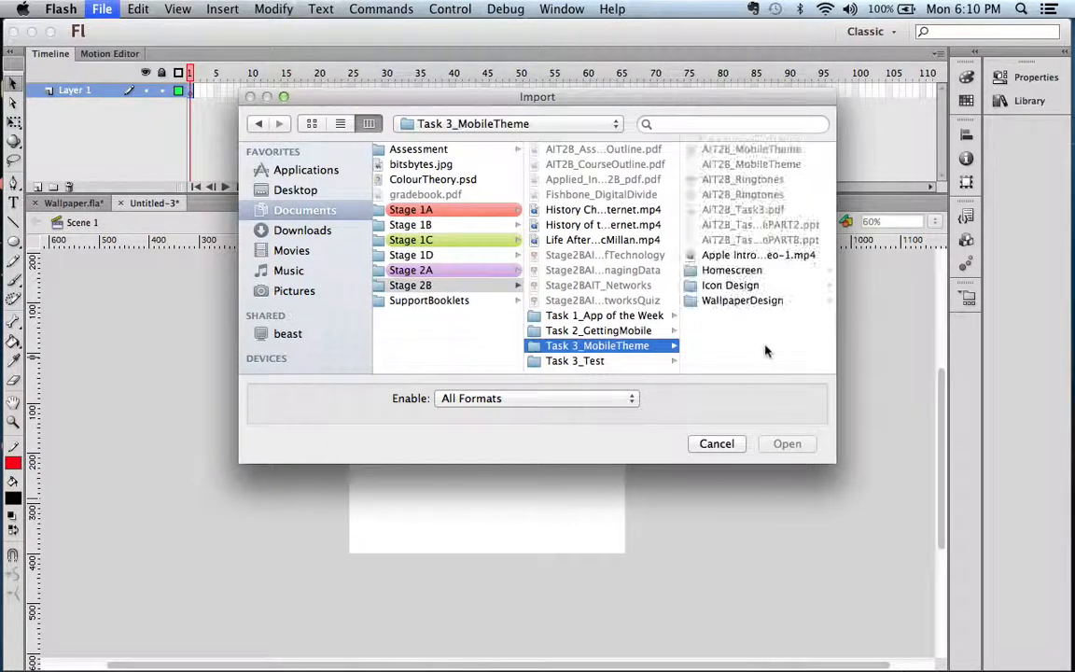
pyautogui.click(759, 300)
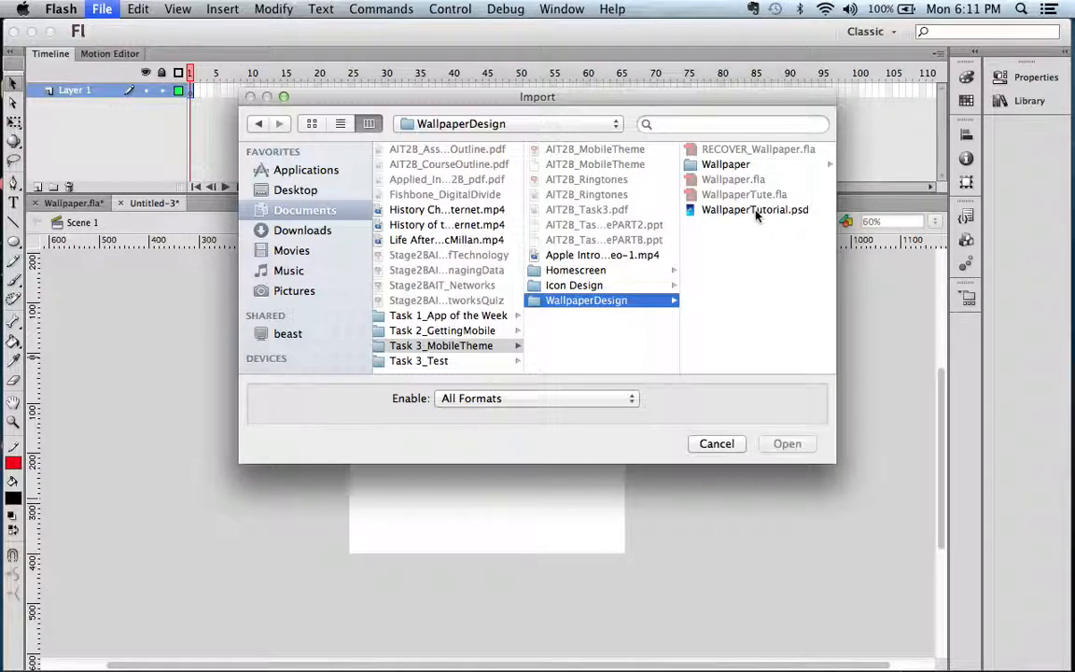
pyautogui.click(756, 211)
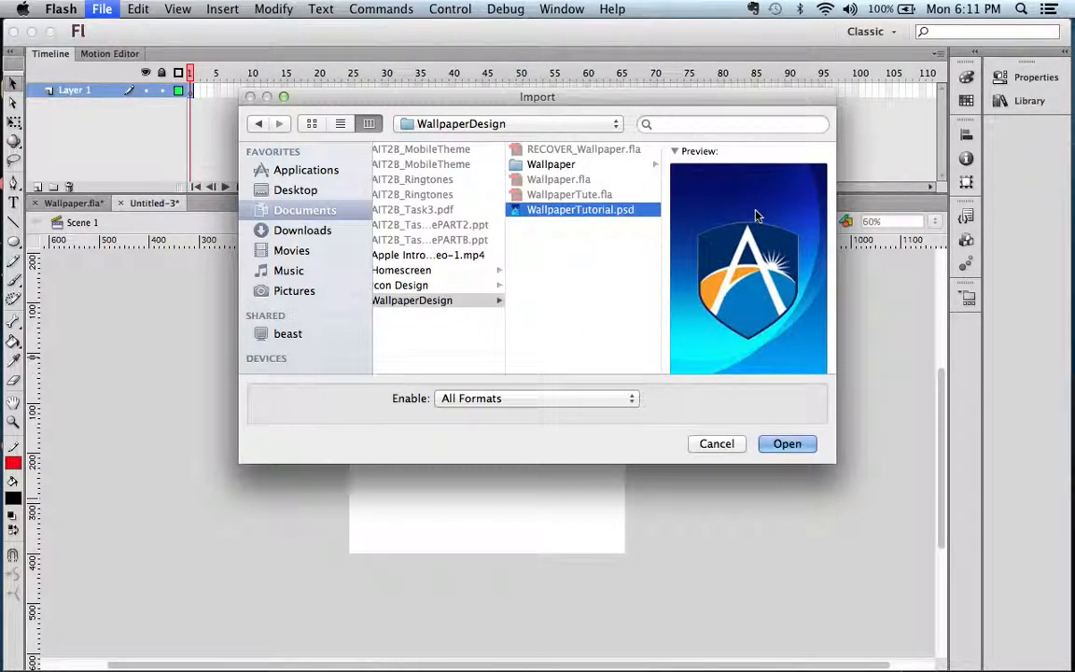
pyautogui.click(788, 446)
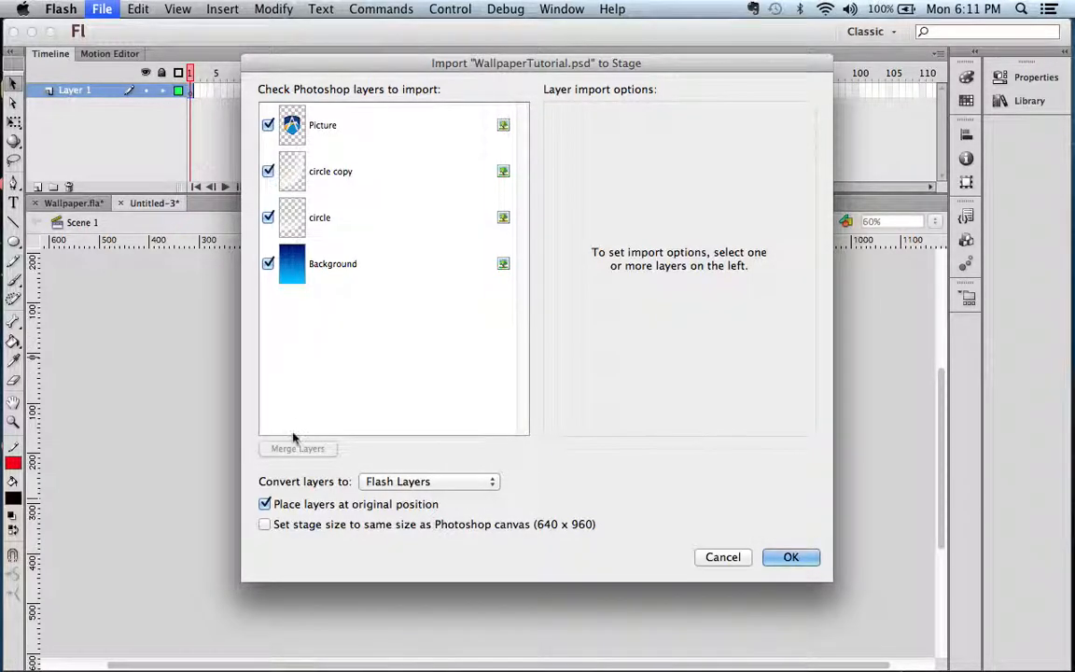
# Convert the Photoshop layers to Flash Layers, match the stage size to the 640 x 960 canvas, and complete the import.
pyautogui.click(380, 481)
pyautogui.click(398, 481)
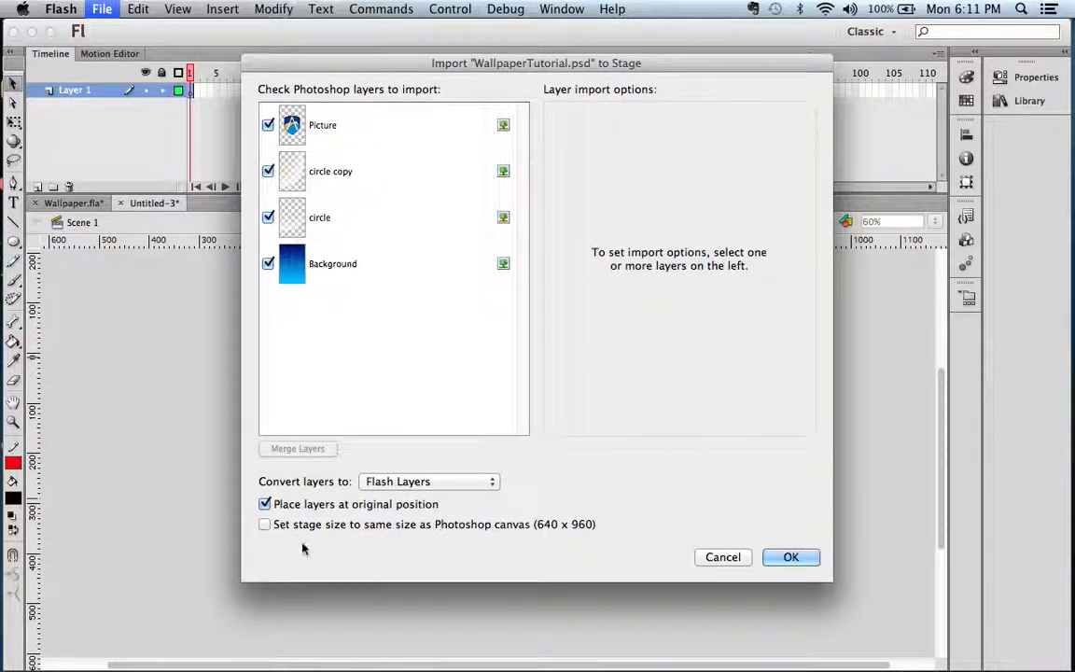
pyautogui.click(266, 525)
pyautogui.click(791, 556)
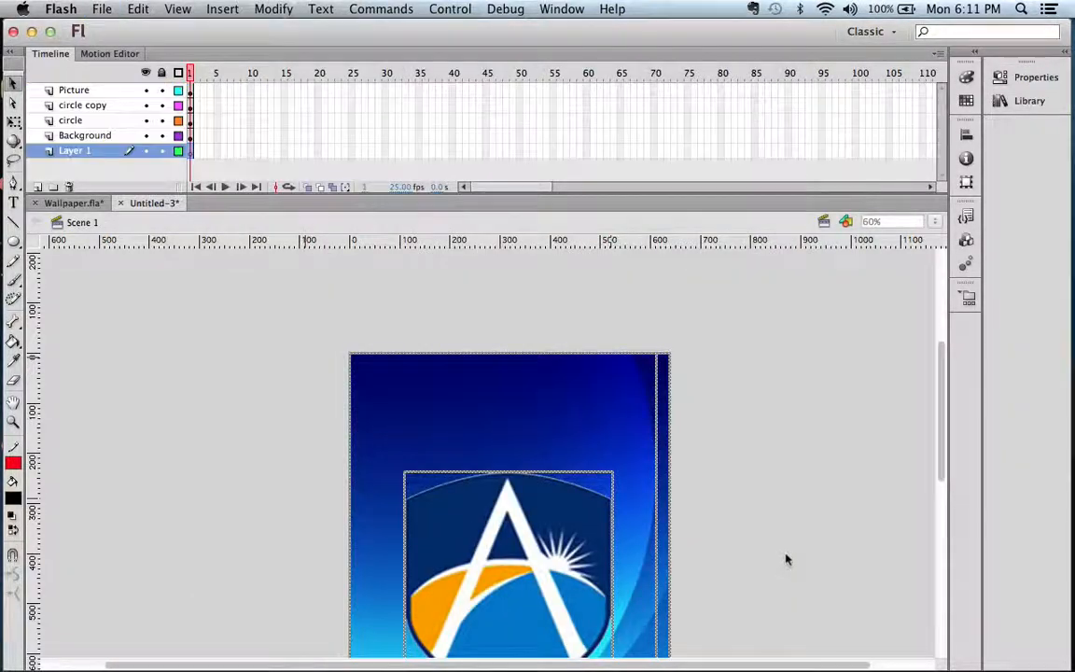
# Examine the whole imported wallpaper on the stage and the first frames of its layers in the timeline.
pyautogui.scroll(2, 684, 520)
pyautogui.scroll(-5, 683, 520)
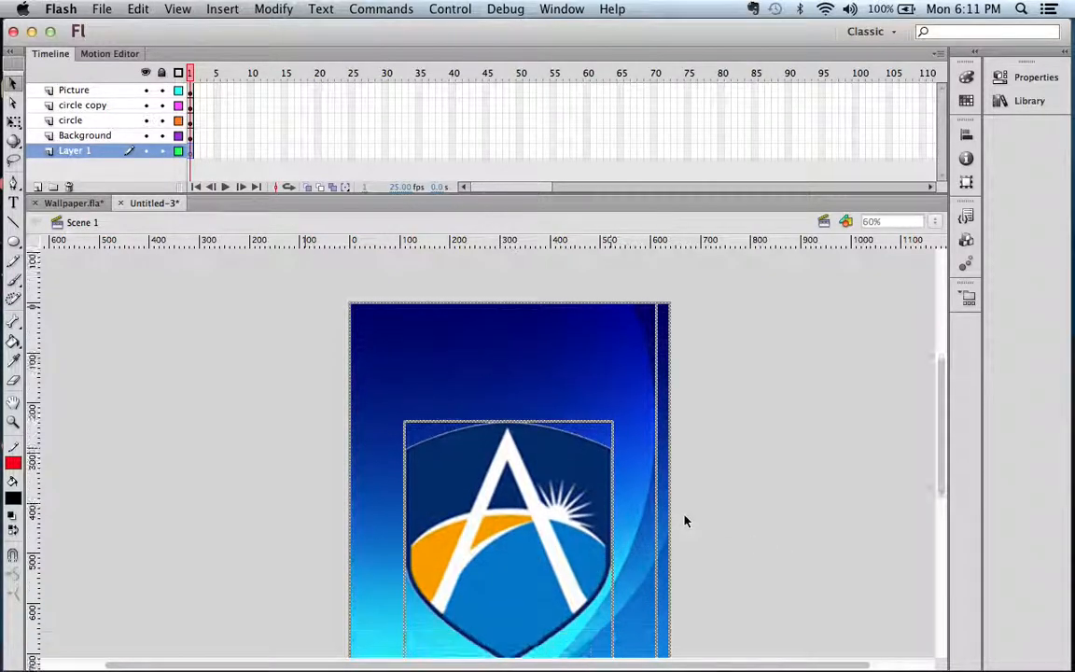
pyautogui.press('super+minus')
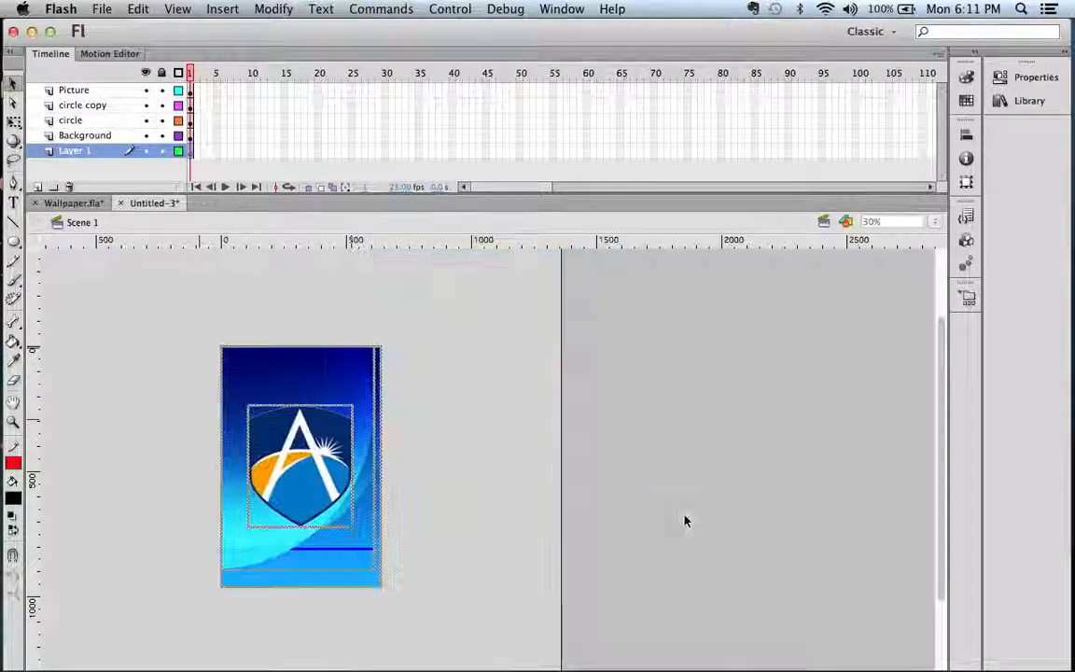
pyautogui.press('super+equal')
pyautogui.press('super+minus')
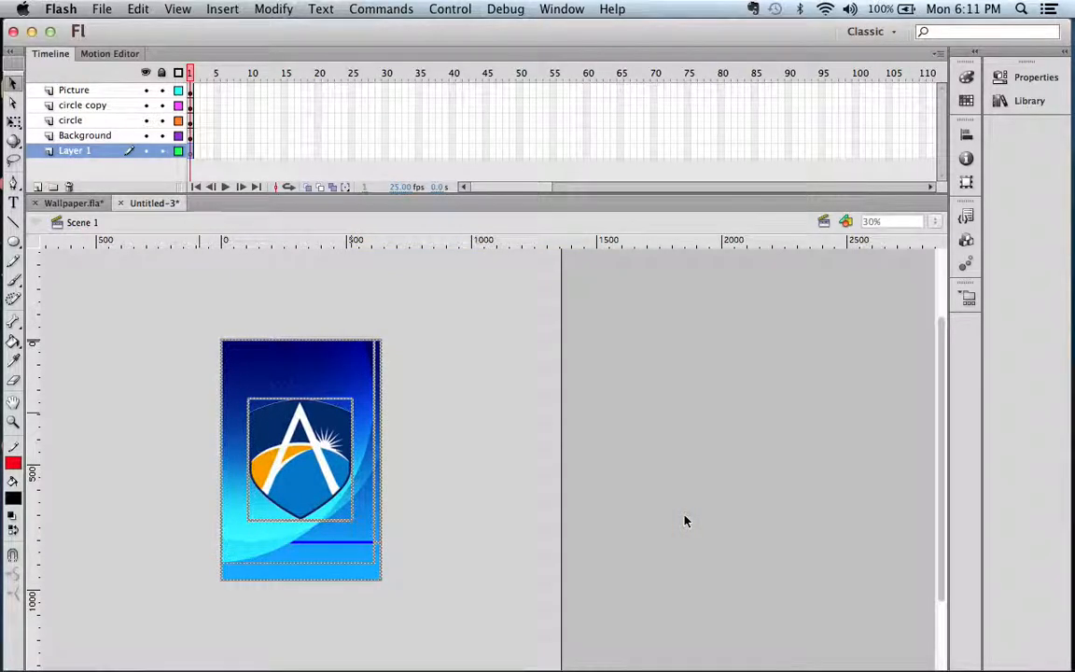
pyautogui.click(13, 421)
pyautogui.moveTo(208, 328); pyautogui.dragTo(395, 592)
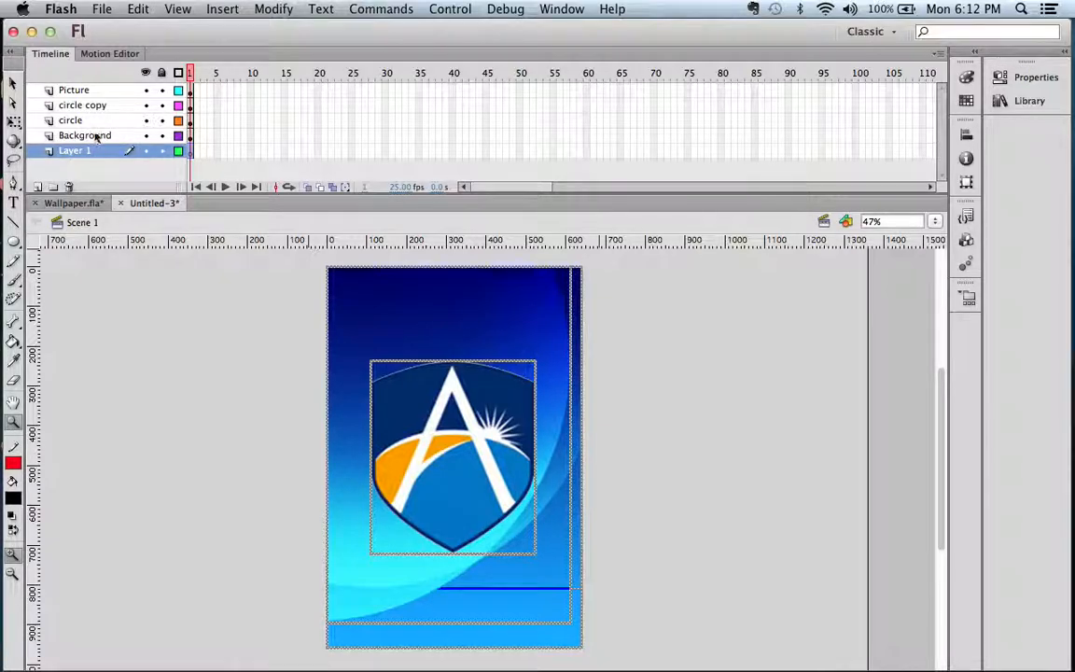
pyautogui.click(224, 120)
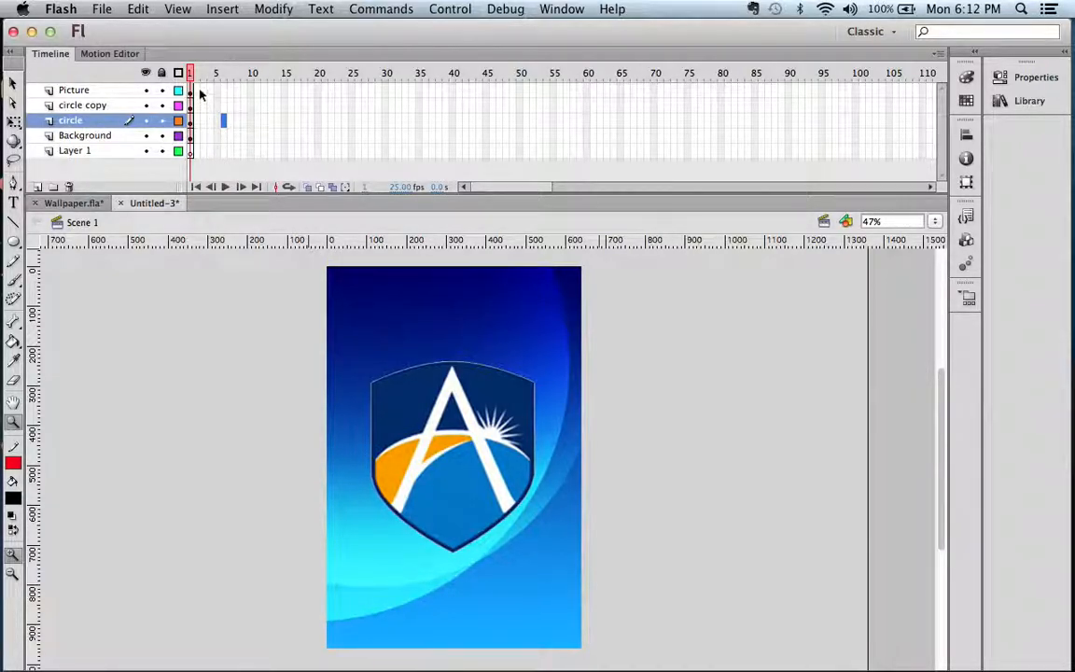
pyautogui.click(193, 157)
pyautogui.click(216, 151)
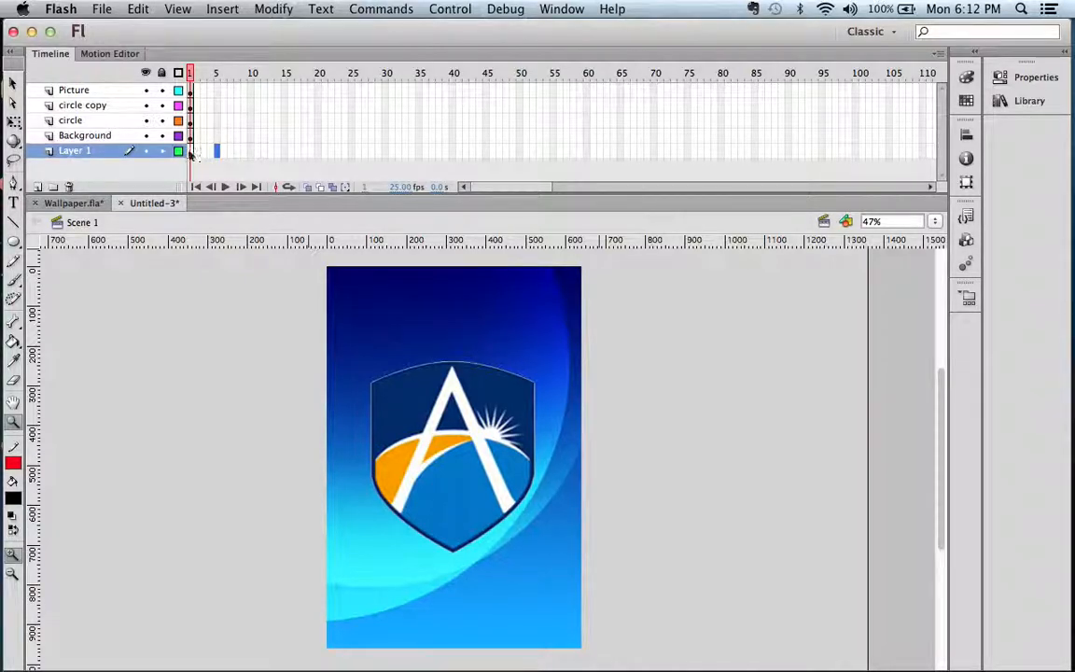
pyautogui.click(191, 153)
# With the Background, circle, circle copy and Picture layers hidden, delete the empty Layer 1 and turn Background's visibility back on.
pyautogui.click(145, 136)
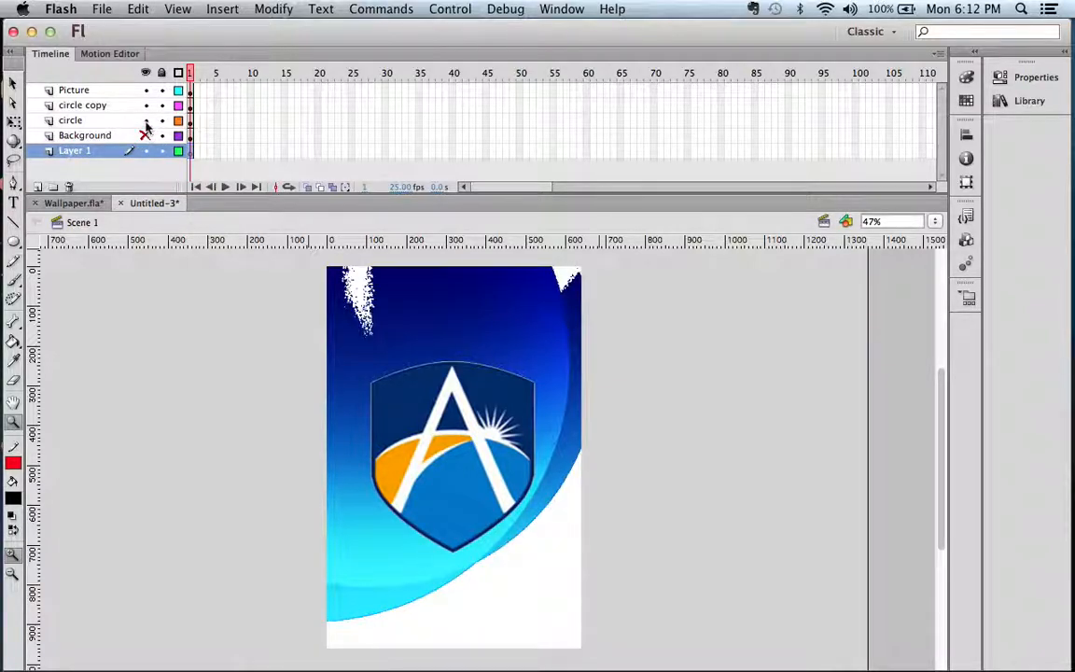
pyautogui.click(145, 120)
pyautogui.click(146, 105)
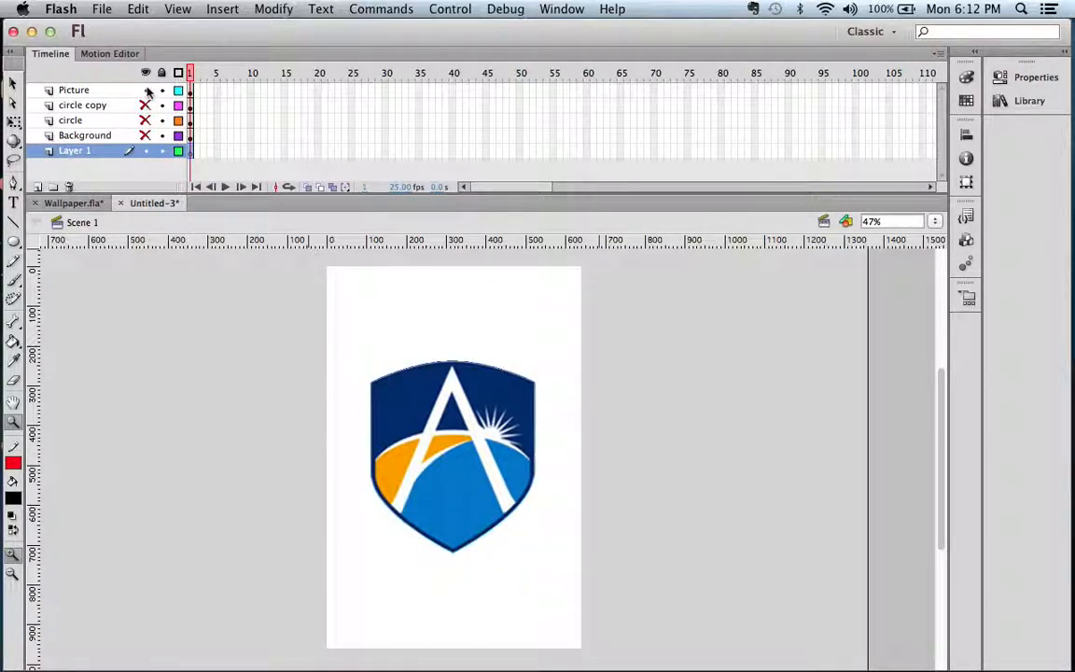
pyautogui.click(146, 91)
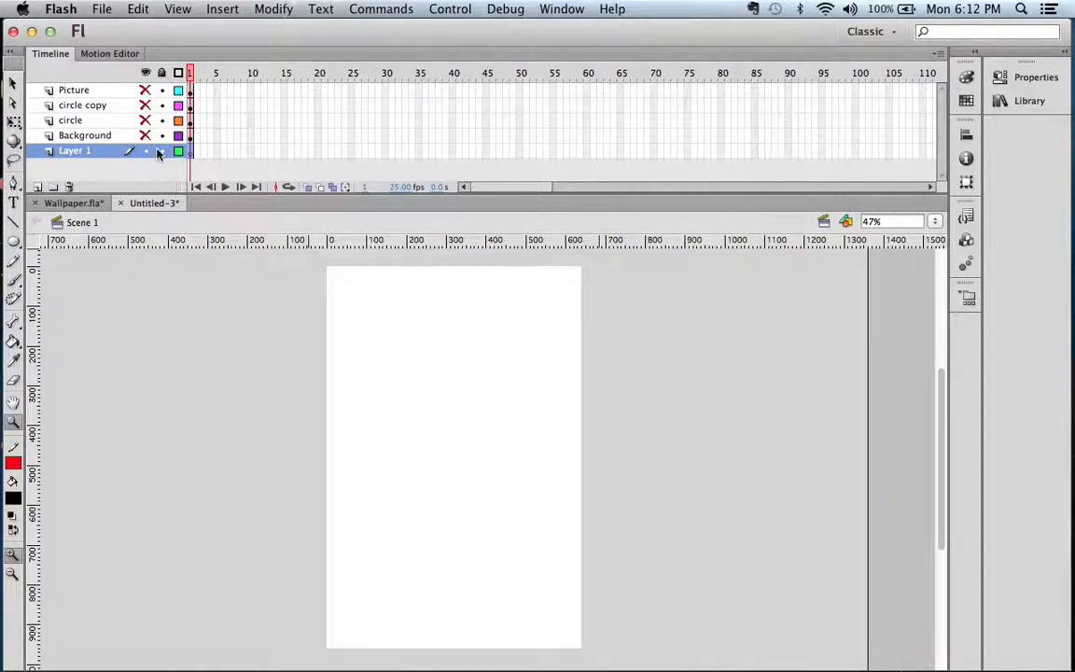
pyautogui.moveTo(80, 154); pyautogui.dragTo(69, 188)
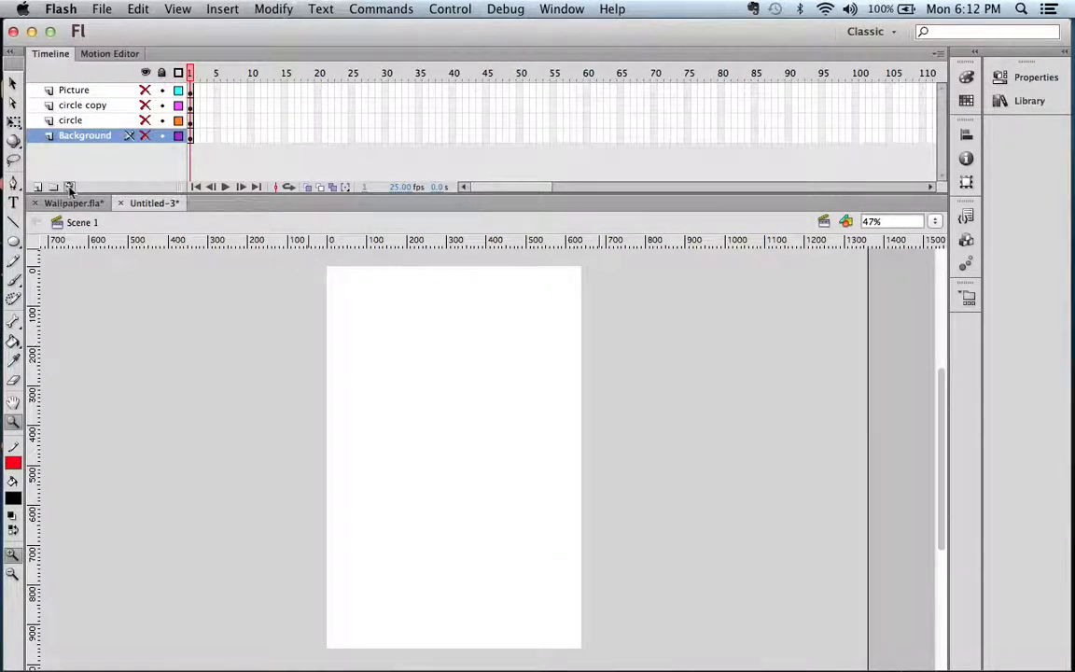
pyautogui.click(144, 136)
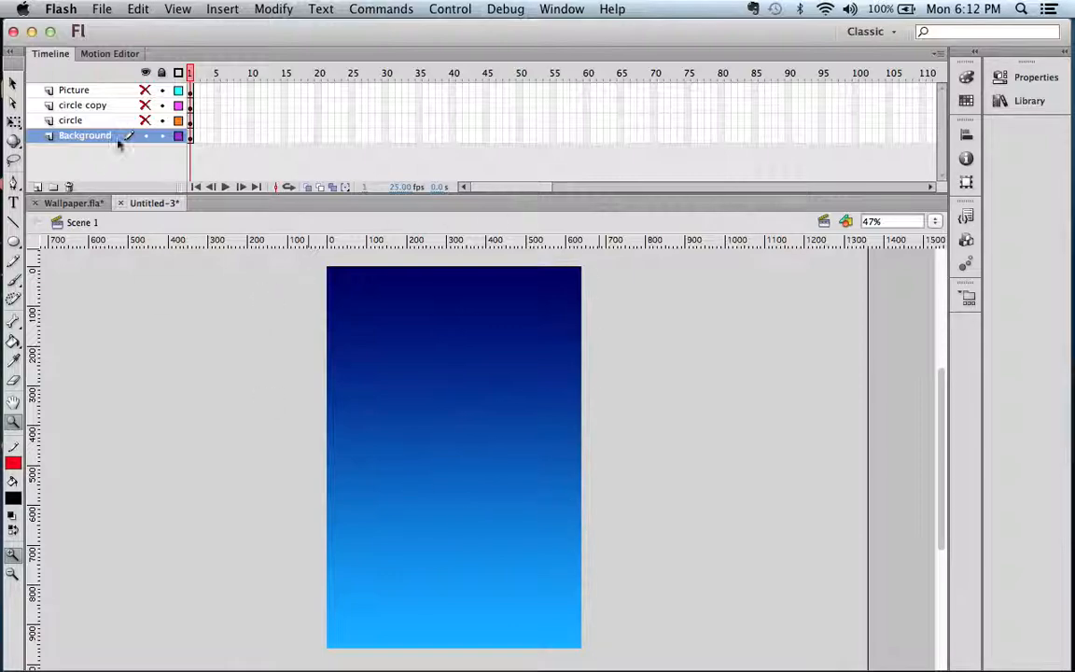
# Select the Background layer's frame 1 content, try moving the gradient image past the stage's right edge, and undo the move.
pyautogui.click(13, 83)
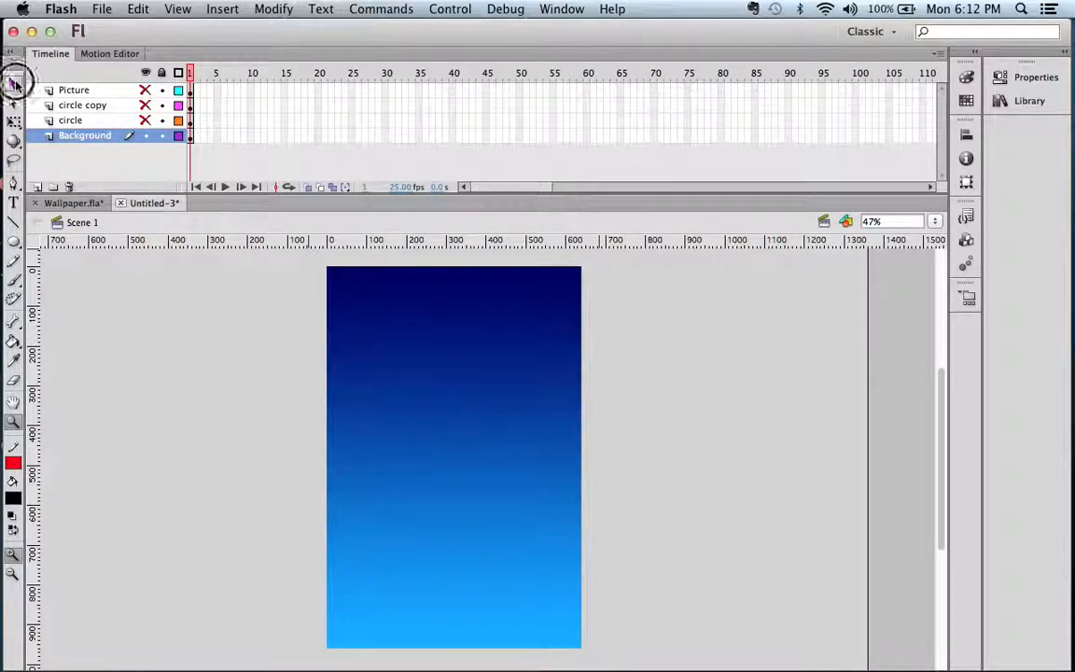
pyautogui.click(192, 138)
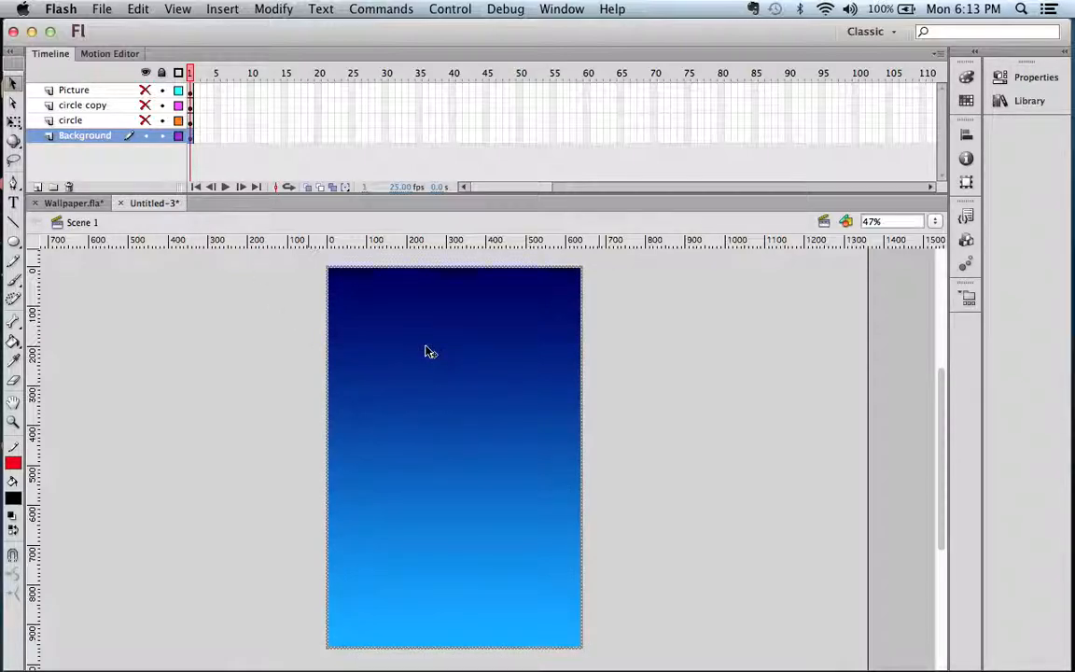
pyautogui.moveTo(511, 381); pyautogui.dragTo(653, 403)
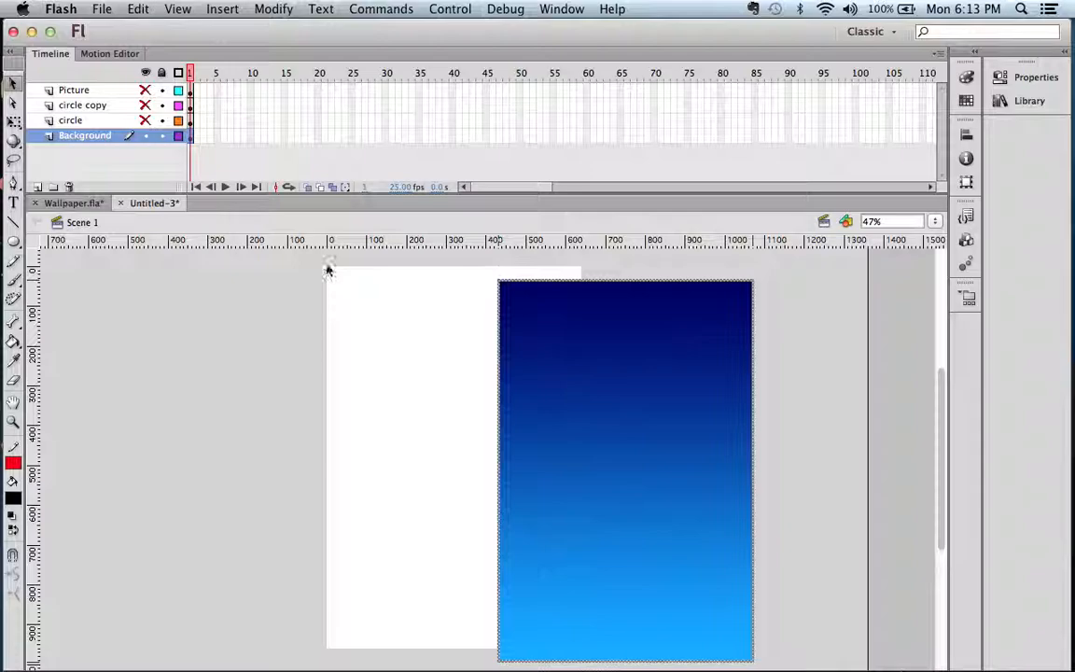
pyautogui.press('cmd+z')
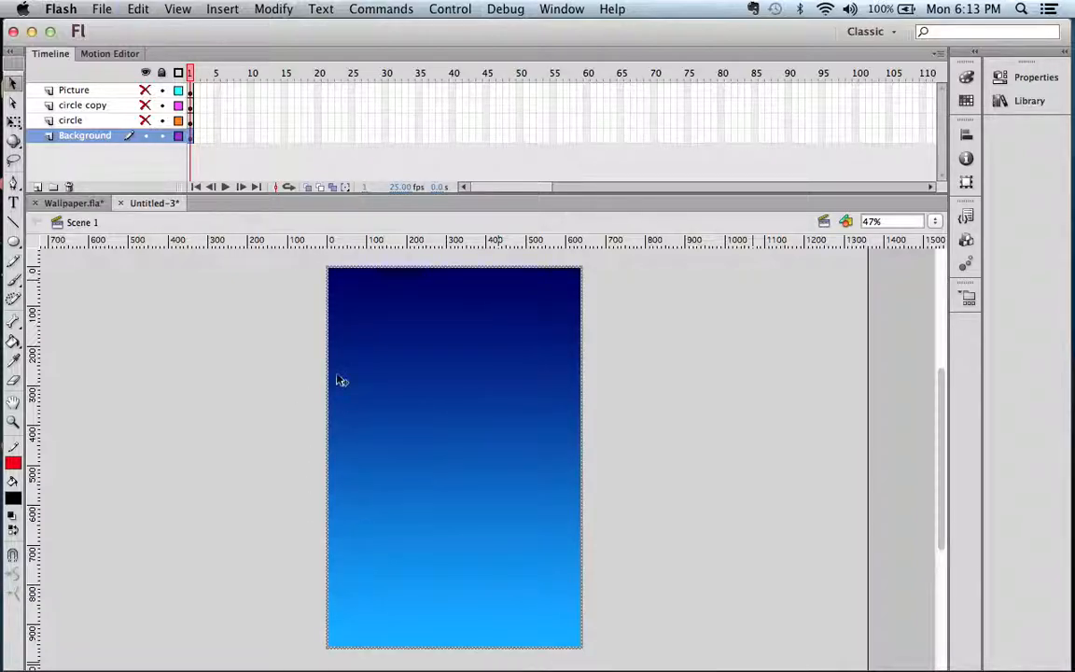
# Make the circle, circle copy and Picture layers visible again.
pyautogui.click(144, 120)
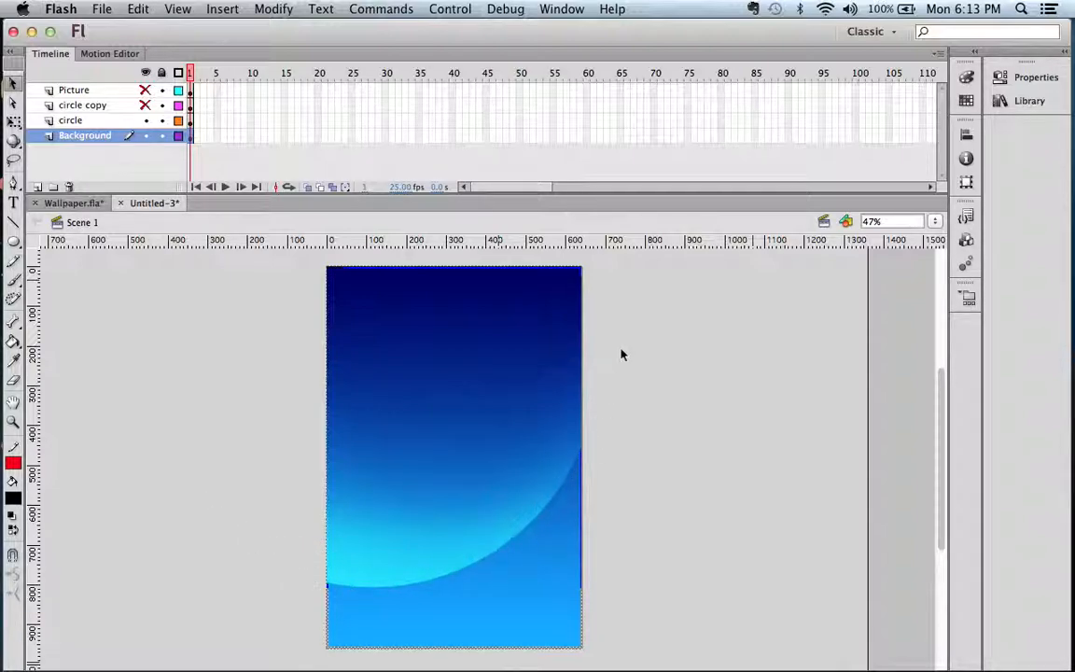
pyautogui.click(145, 105)
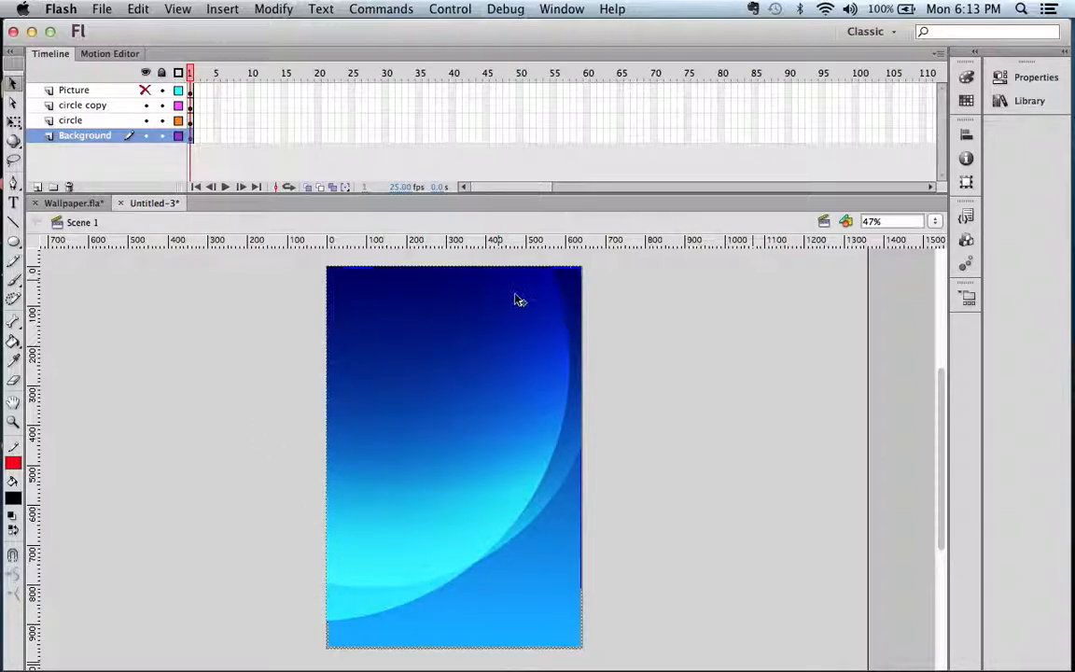
pyautogui.click(146, 90)
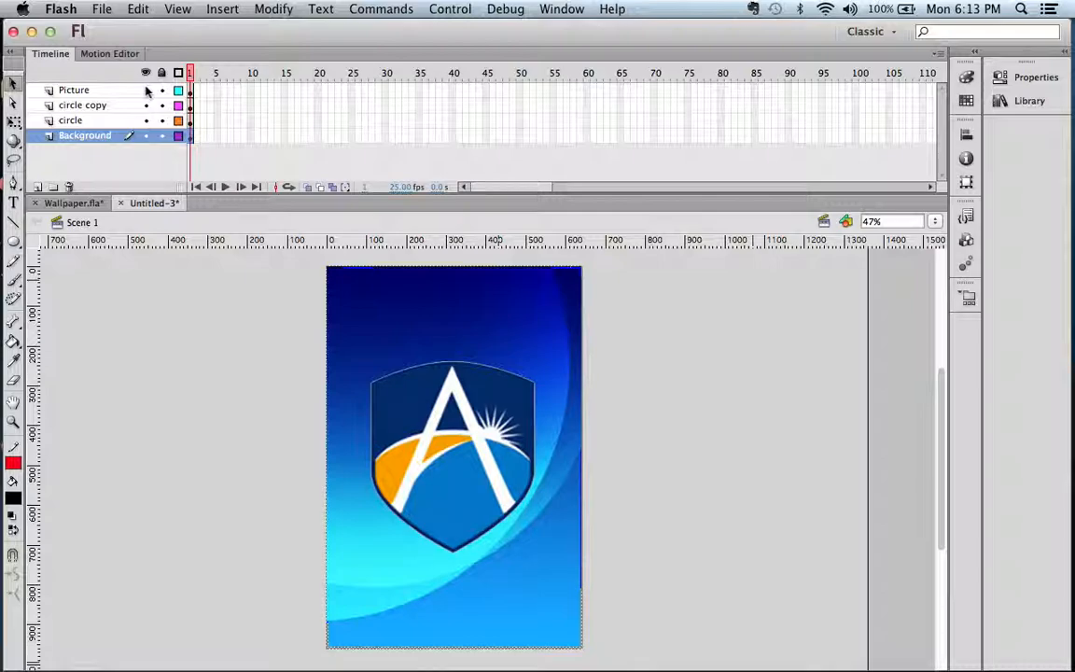
# Rename the Picture layer to logo and lock the Background layer.
pyautogui.doubleClick(80, 91)
pyautogui.write('fla')
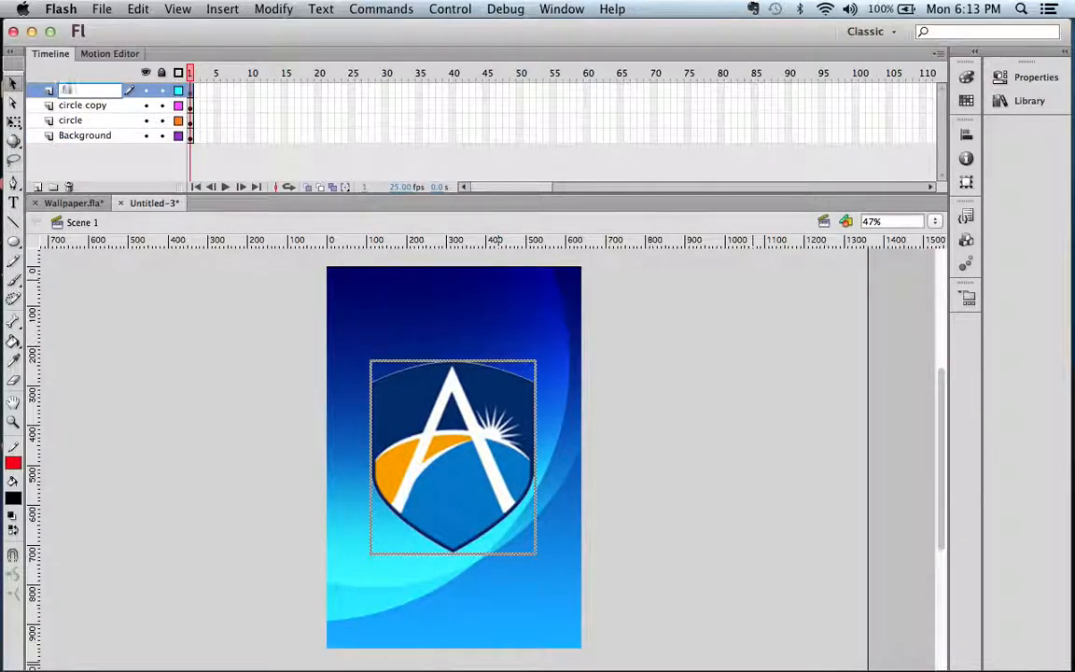
pyautogui.press('Return')
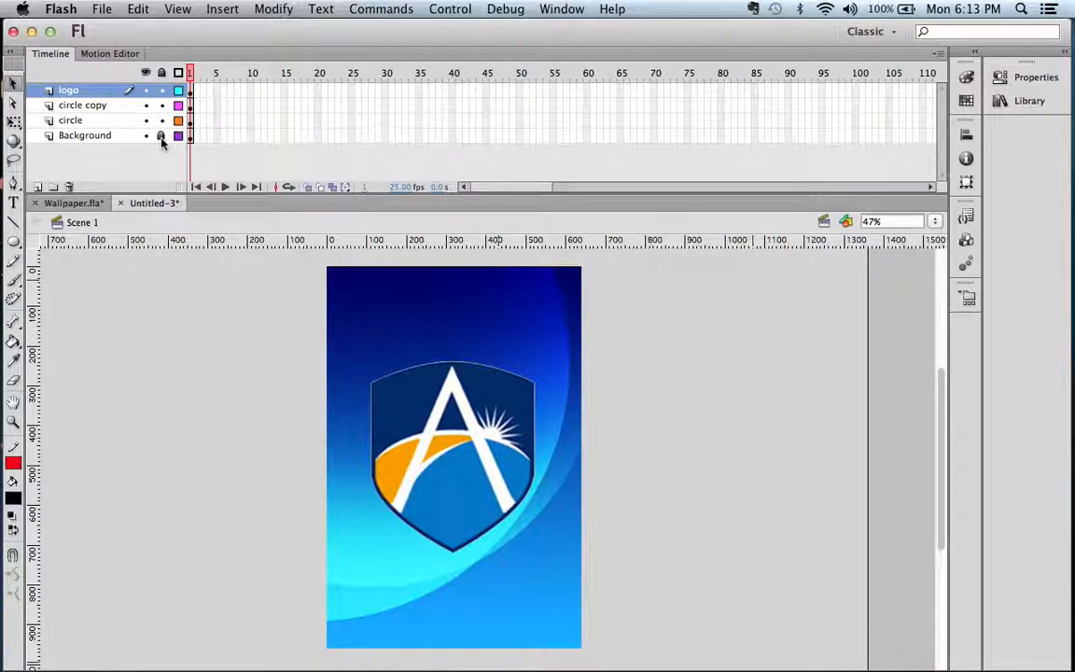
# Try moving the circle copy image off the stage's left side and the circle image off its right side.
pyautogui.click(354, 318)
pyautogui.moveTo(354, 319); pyautogui.dragTo(167, 329)
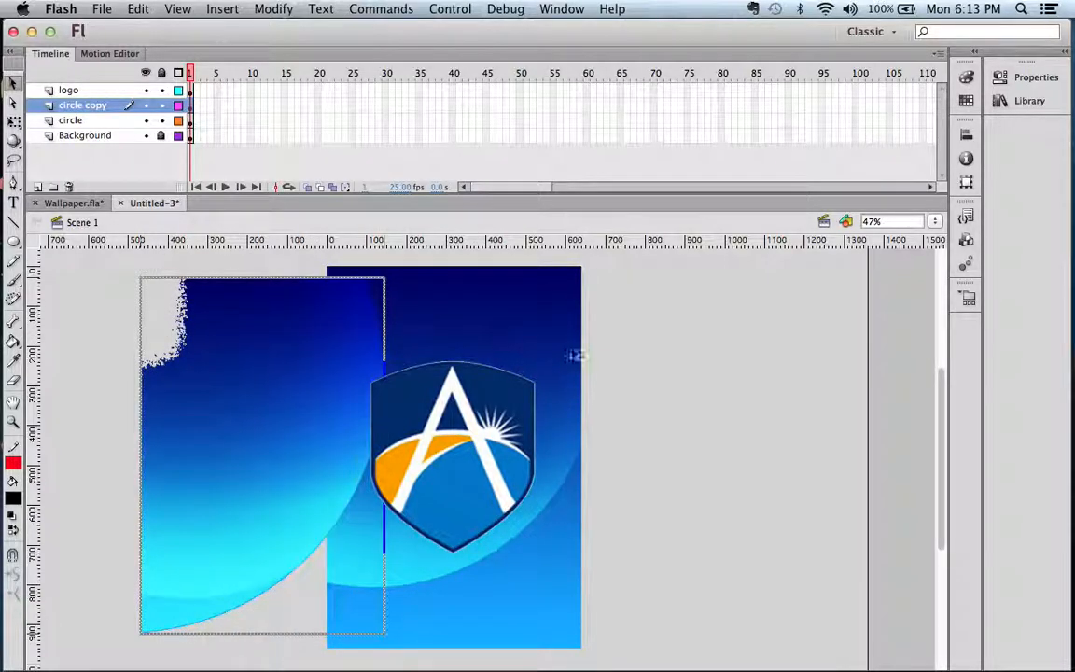
pyautogui.moveTo(557, 540); pyautogui.dragTo(690, 522)
pyautogui.moveTo(605, 519); pyautogui.dragTo(710, 460)
pyautogui.click(540, 585)
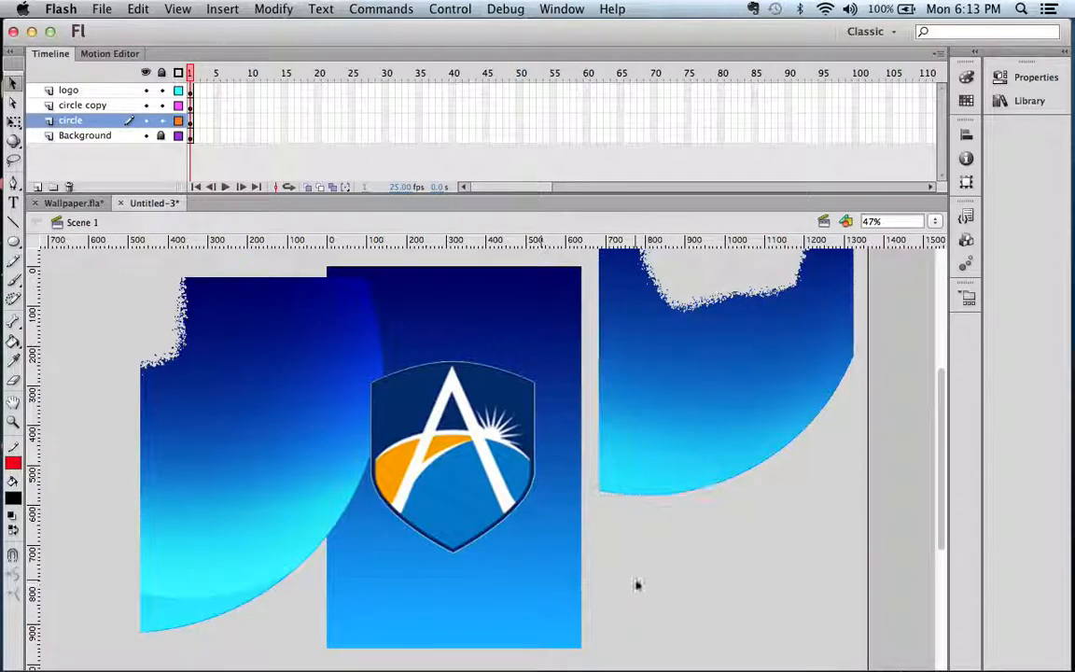
pyautogui.click(661, 450)
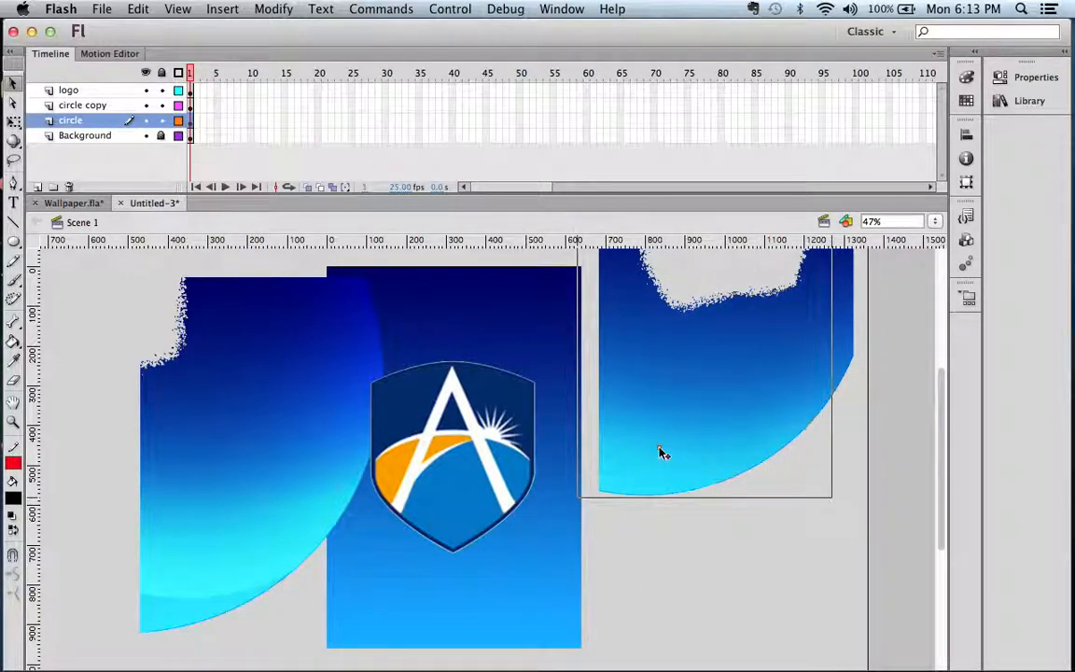
pyautogui.click(305, 410)
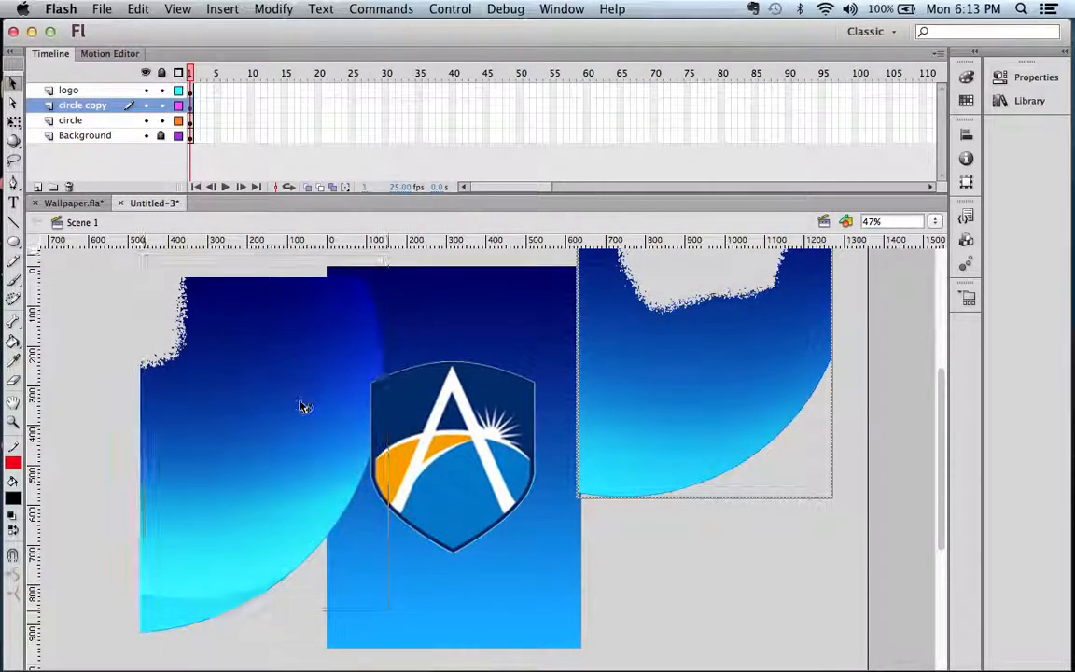
pyautogui.moveTo(300, 402); pyautogui.dragTo(299, 402)
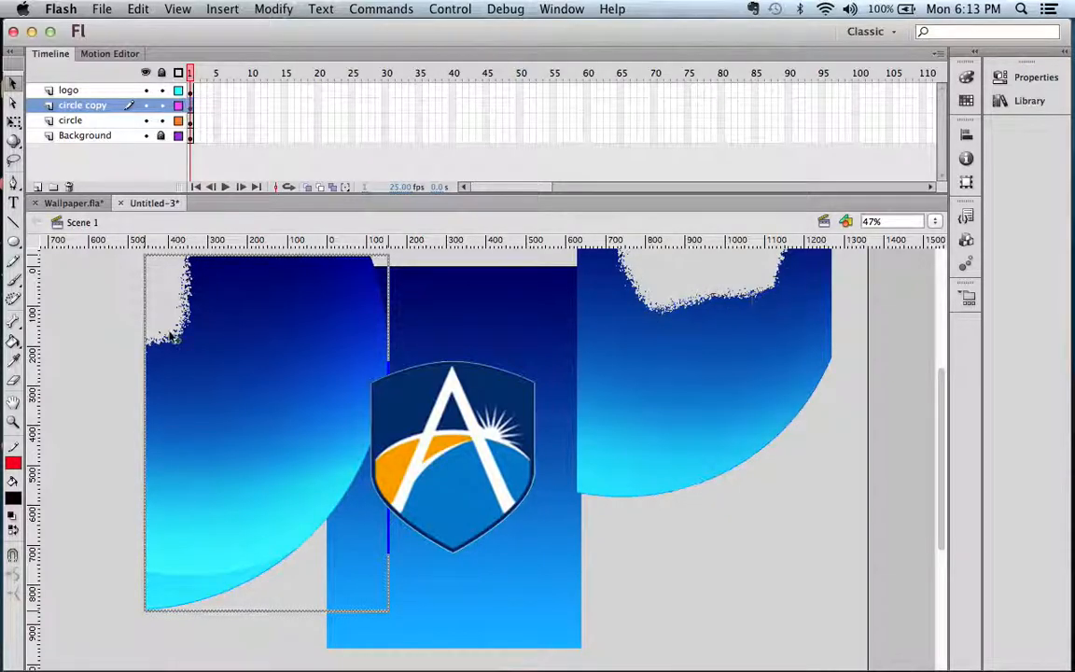
# Undo all the trial moves of the circle and circle copy images.
pyautogui.press('super+z')
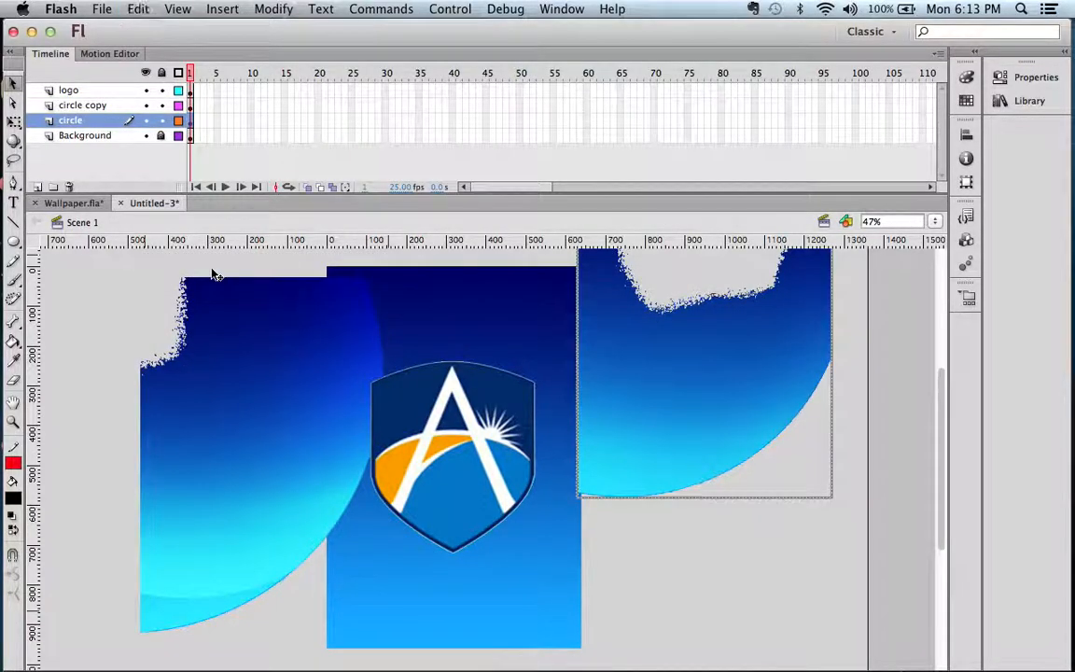
pyautogui.press('super+z')
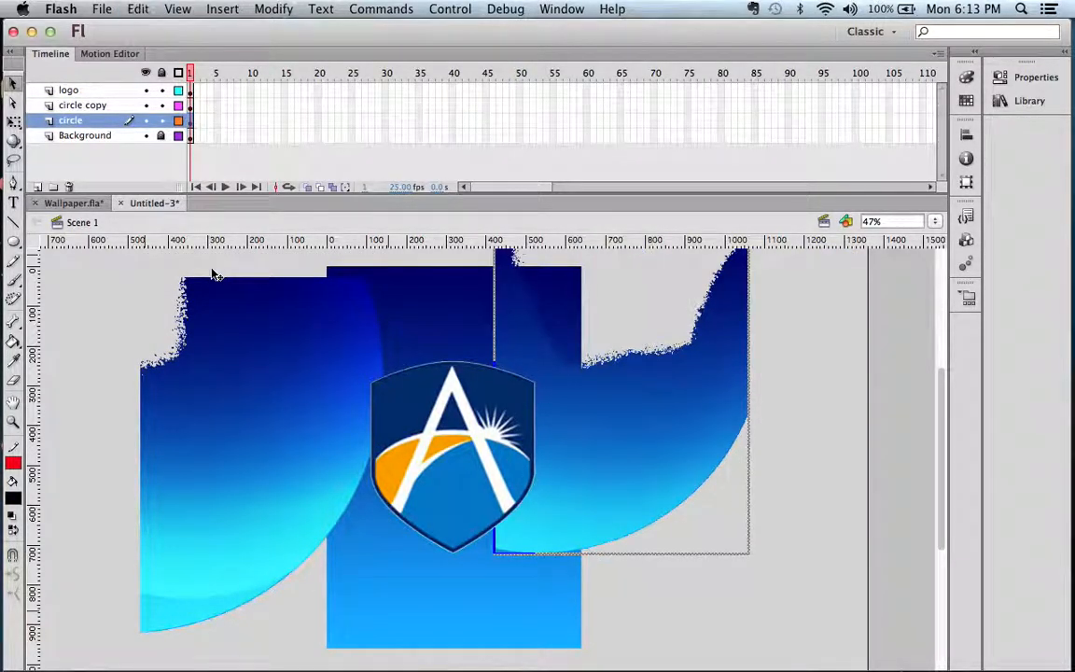
pyautogui.press('super+z')
pyautogui.press('super+z')
pyautogui.press('super+z')
pyautogui.press('super+z')
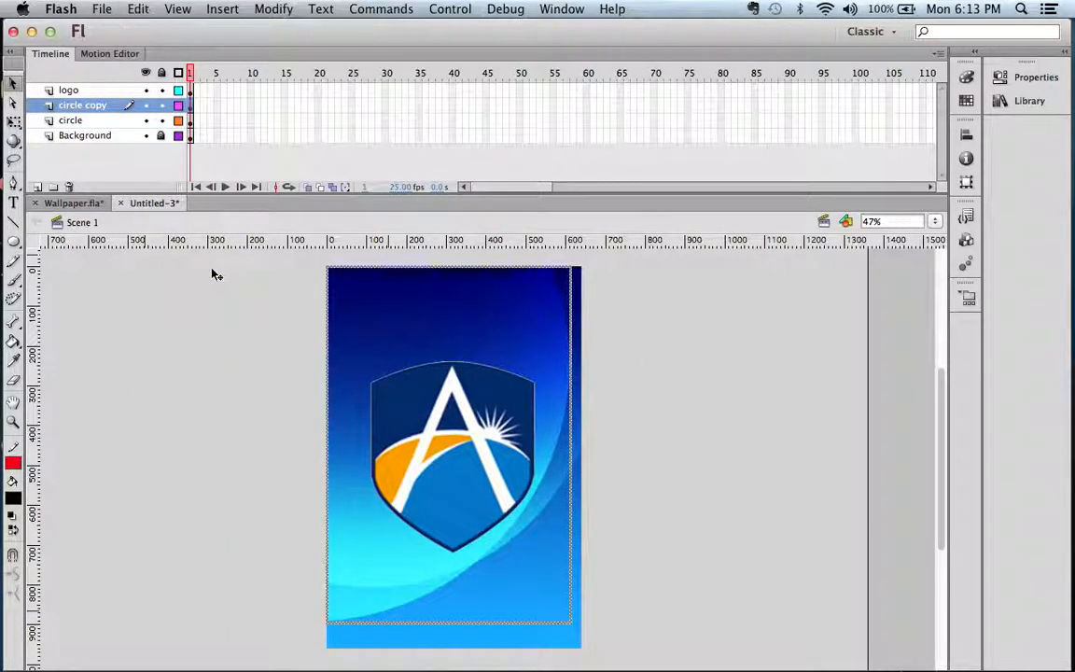
# Hide the logo layer, make it visible again, and clear the selection on the stage.
pyautogui.click(146, 90)
pyautogui.click(146, 90)
pyautogui.click(229, 368)
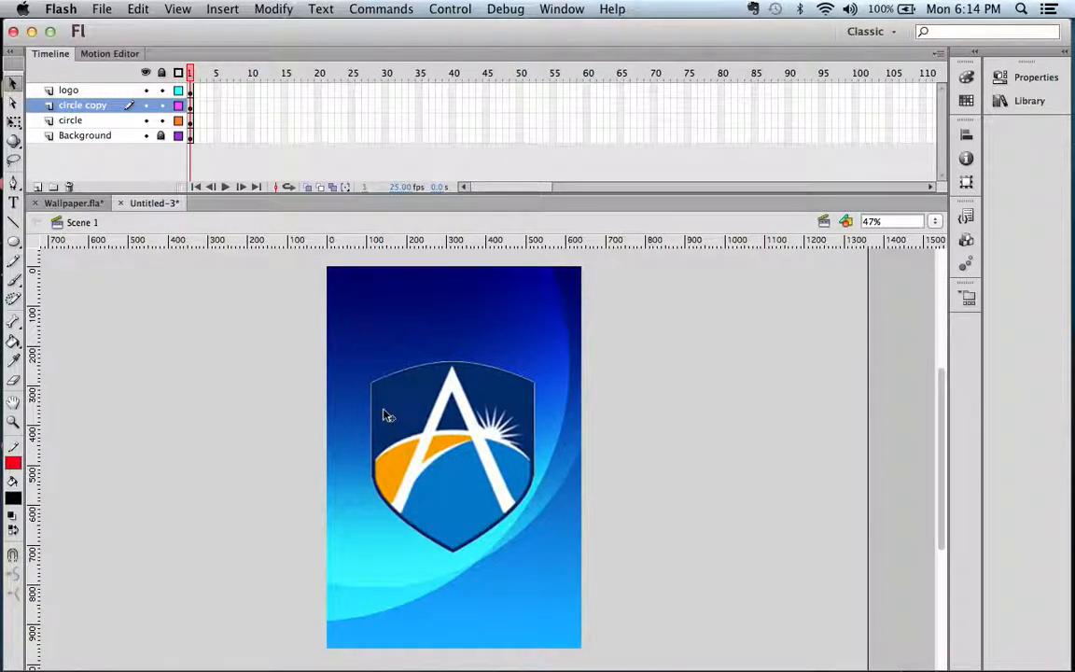
# Convert the shield logo on the stage to a Movie Clip symbol named logo.
pyautogui.click(448, 422)
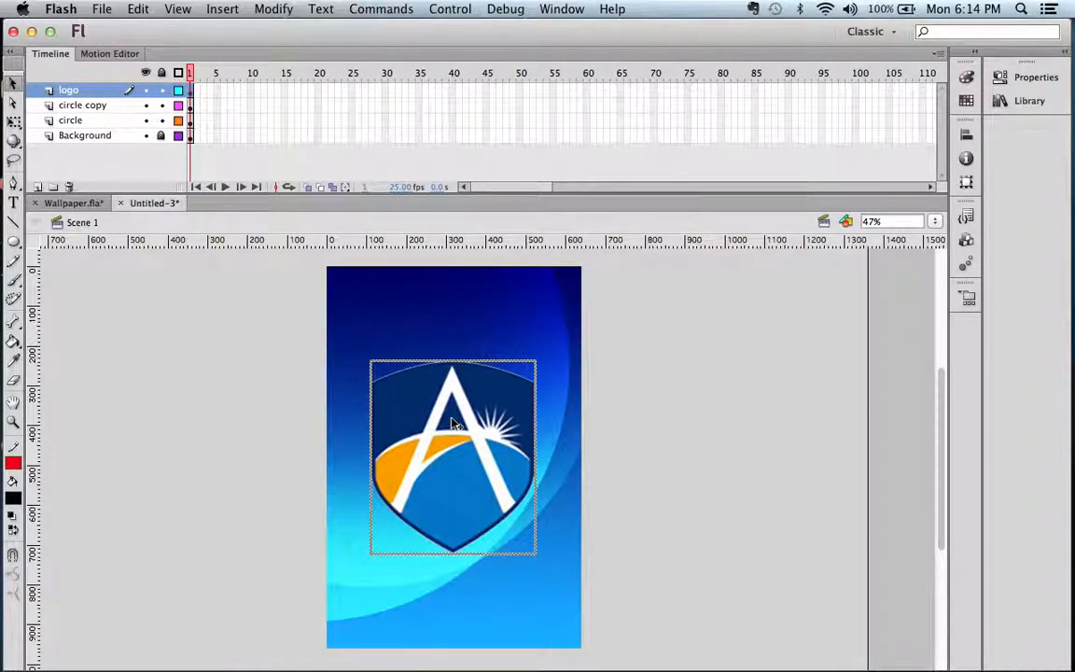
pyautogui.rightClick(454, 423)
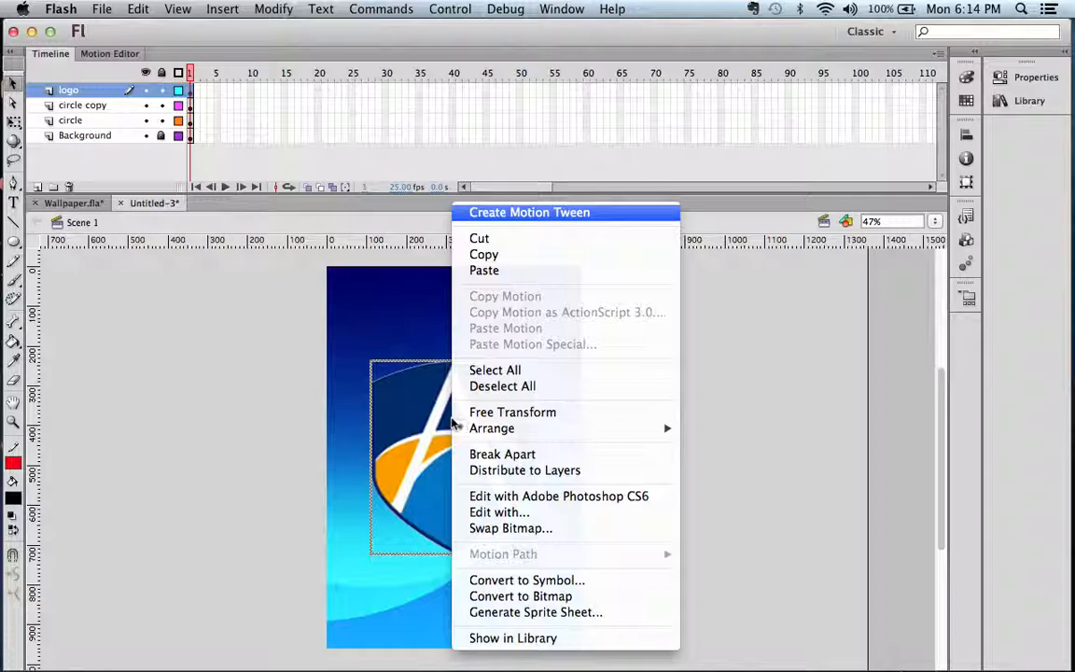
pyautogui.click(499, 580)
pyautogui.write('logo')
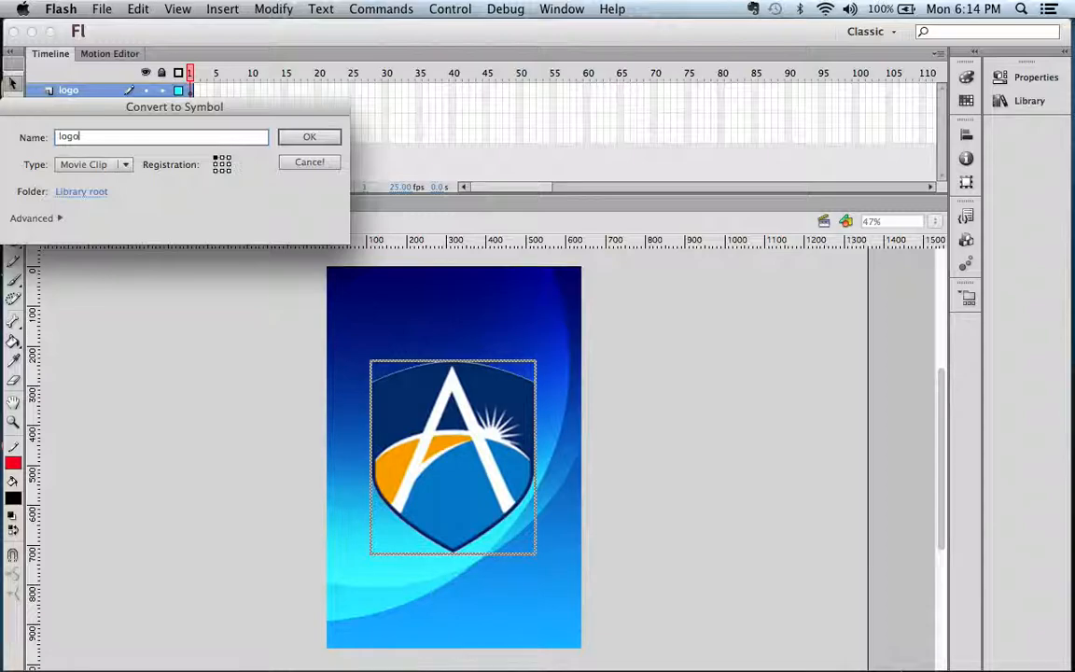
pyautogui.click(125, 164)
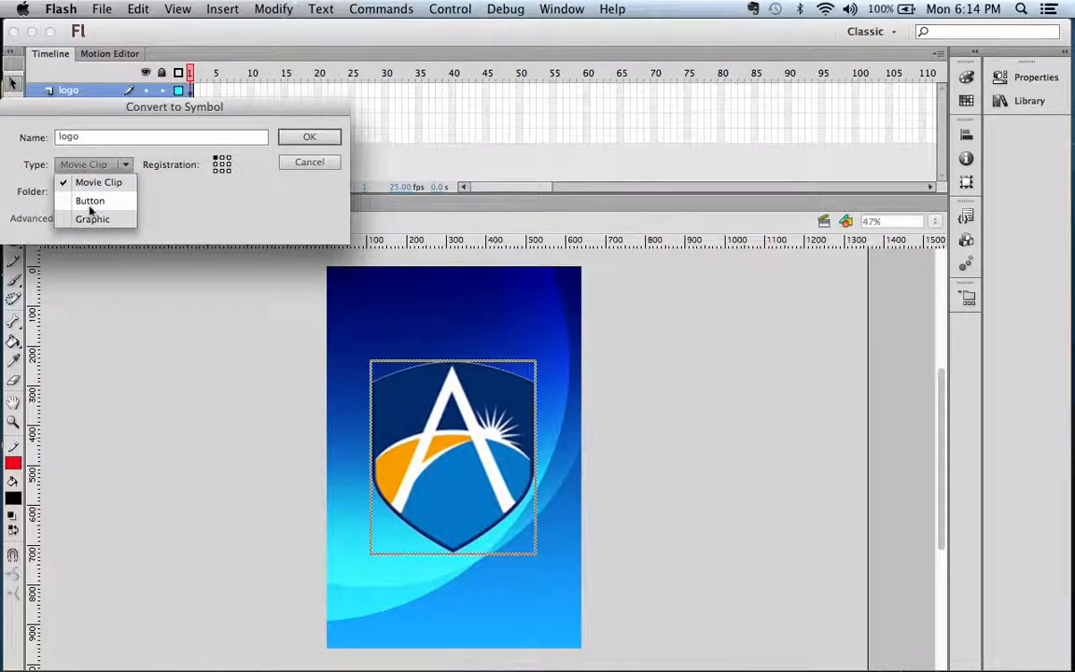
pyautogui.click(93, 183)
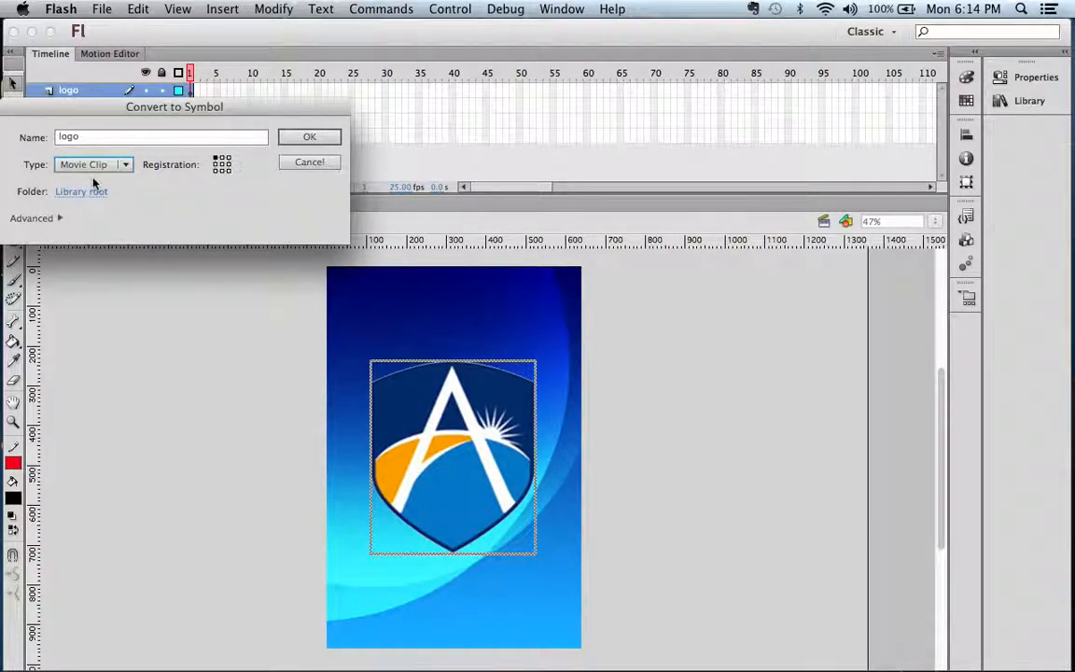
pyautogui.click(302, 140)
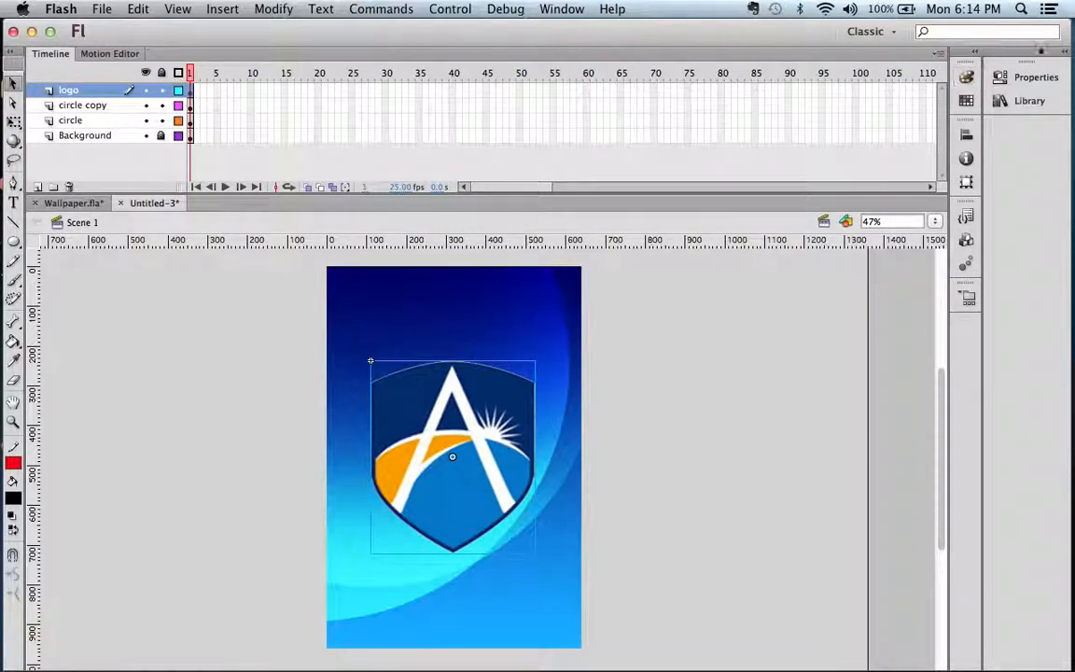
# Place two extra instances of the logo symbol from the library on either side of the stage, and undo both placements.
pyautogui.click(1027, 100)
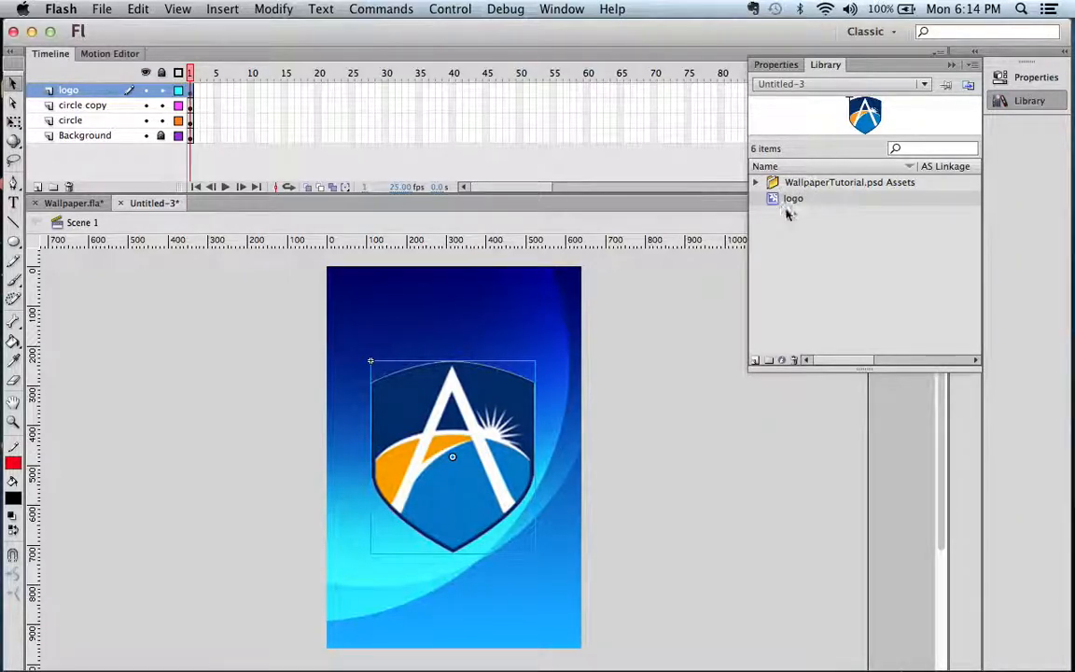
pyautogui.moveTo(792, 196); pyautogui.dragTo(678, 366)
pyautogui.moveTo(773, 204); pyautogui.dragTo(235, 355)
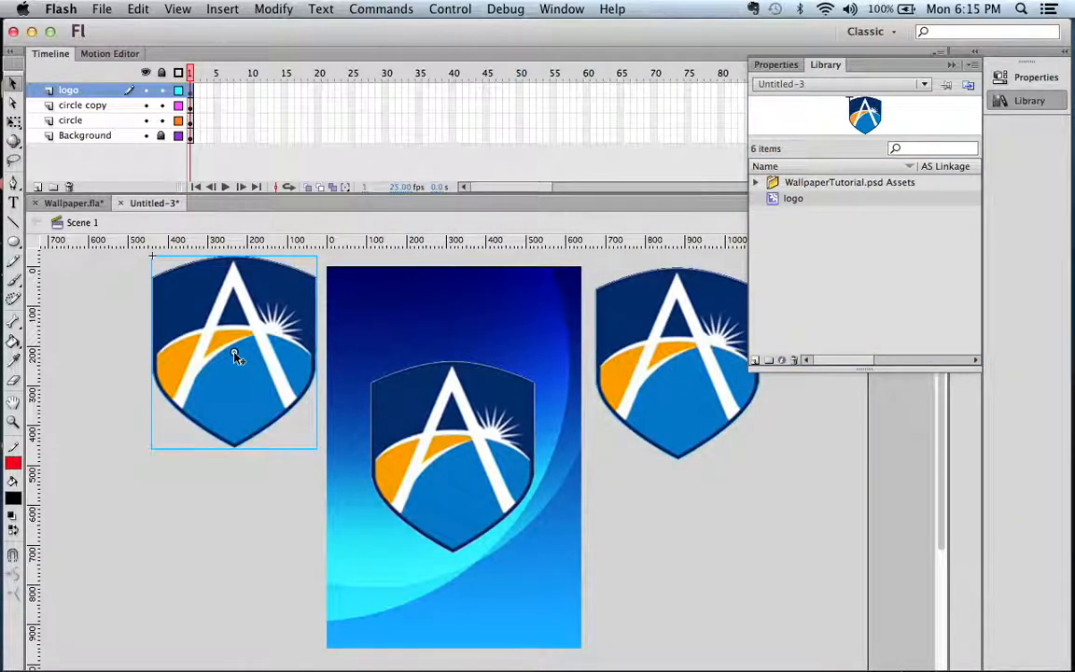
pyautogui.press('super+z')
pyautogui.press('super+z')
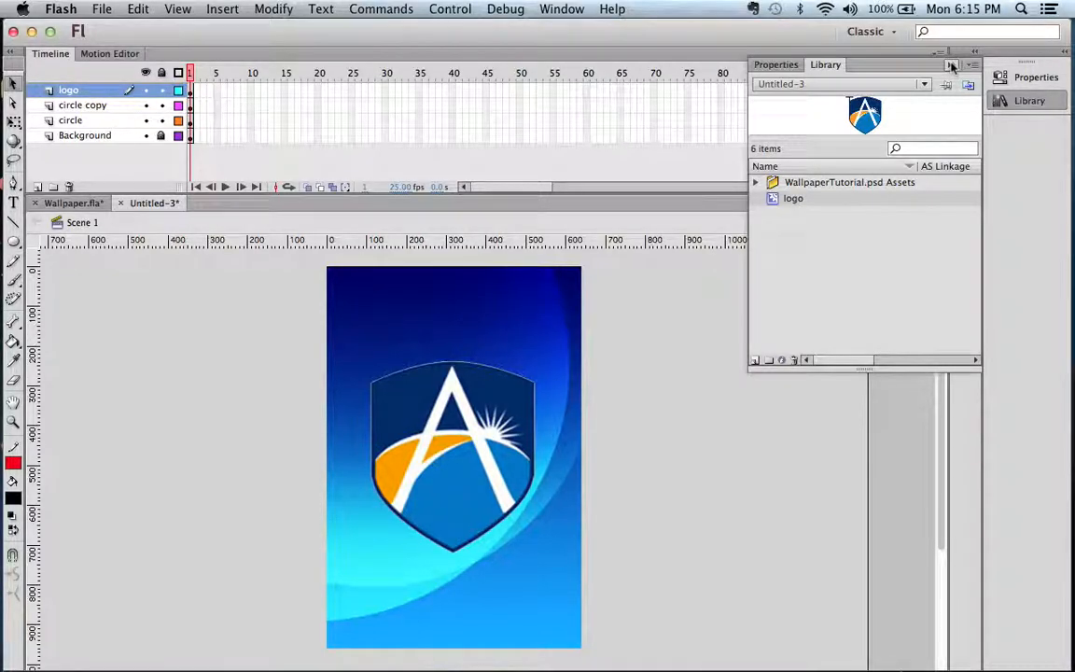
pyautogui.click(952, 66)
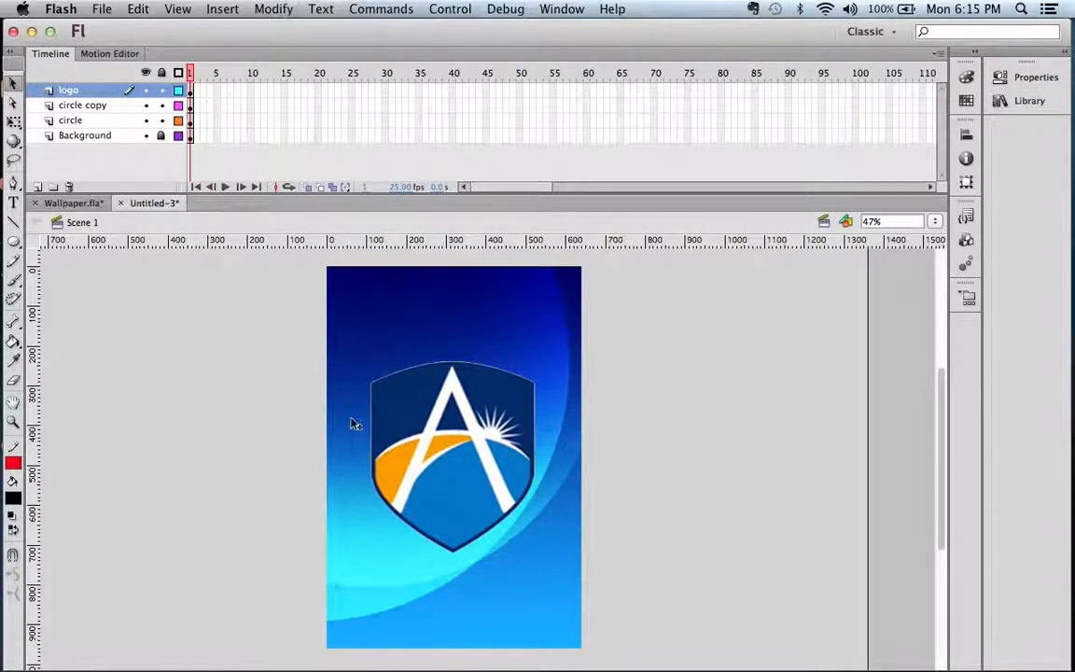
# Convert the circle copy layer's image to a Movie Clip symbol named circlecopy.
pyautogui.click(391, 574)
pyautogui.rightClick(392, 575)
pyautogui.click(434, 580)
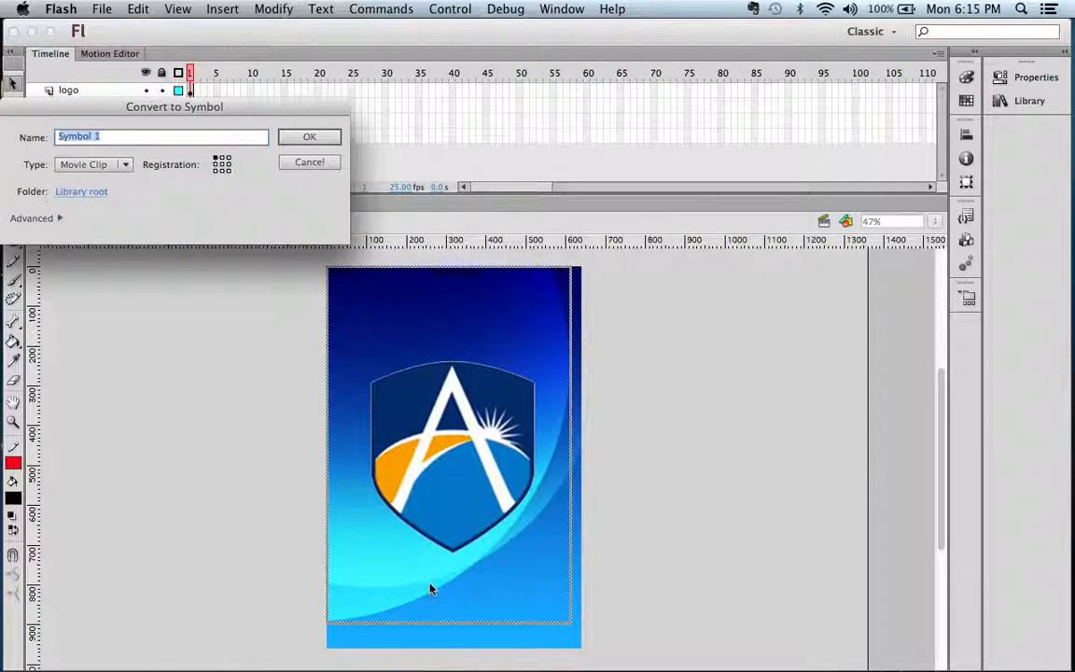
pyautogui.write('curco')
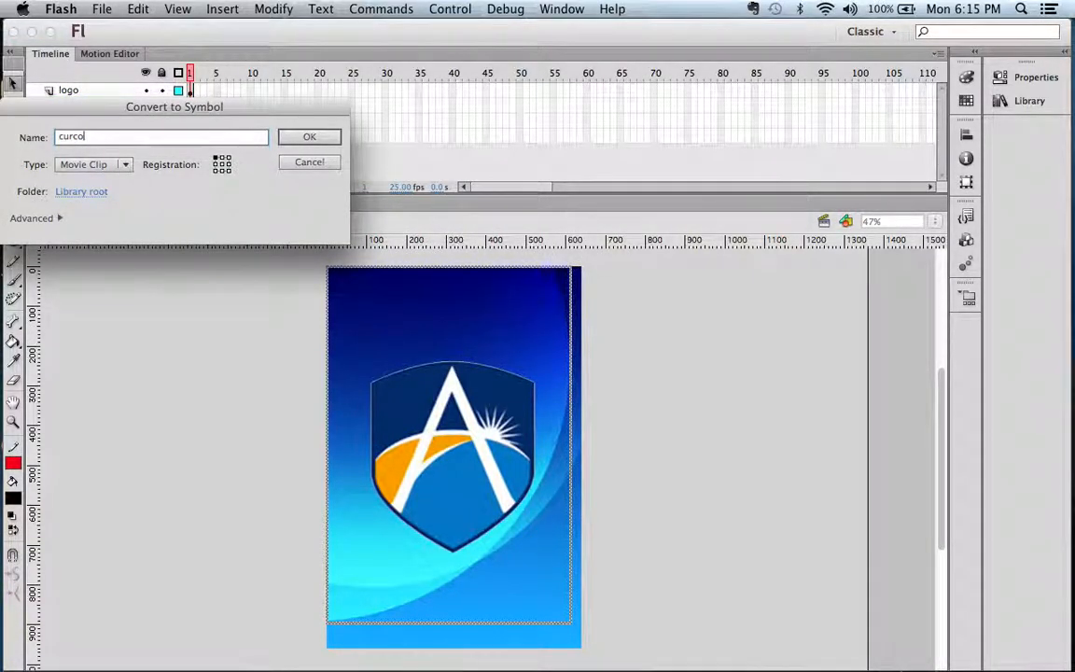
pyautogui.moveTo(184, 110); pyautogui.dragTo(205, 224)
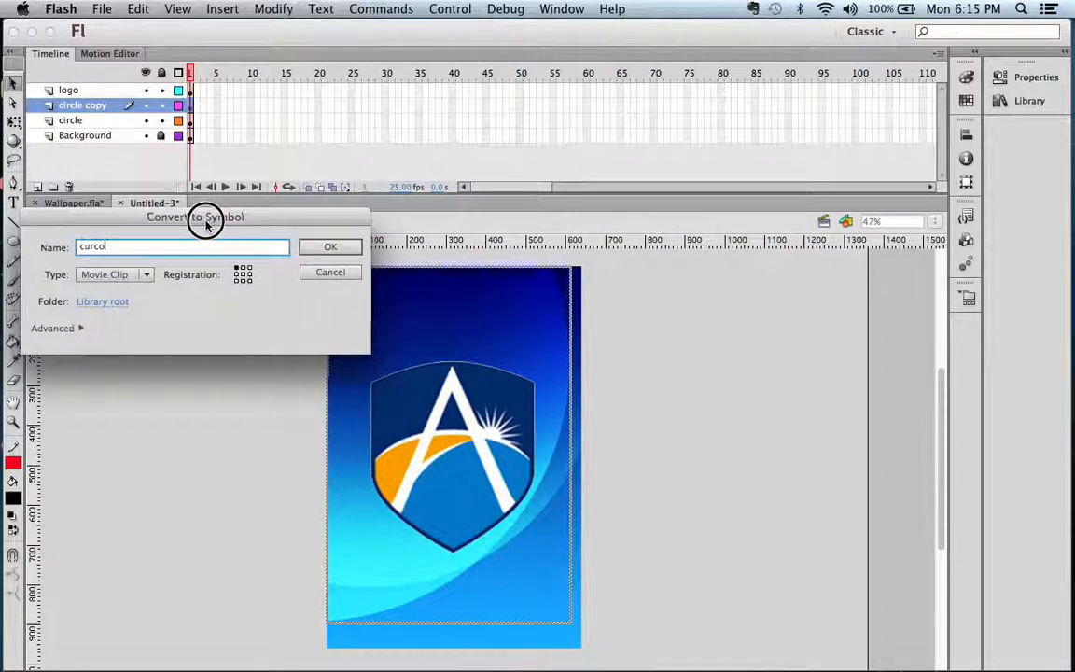
pyautogui.press('BackSpace')
pyautogui.write('ircle copy')
pyautogui.click(328, 246)
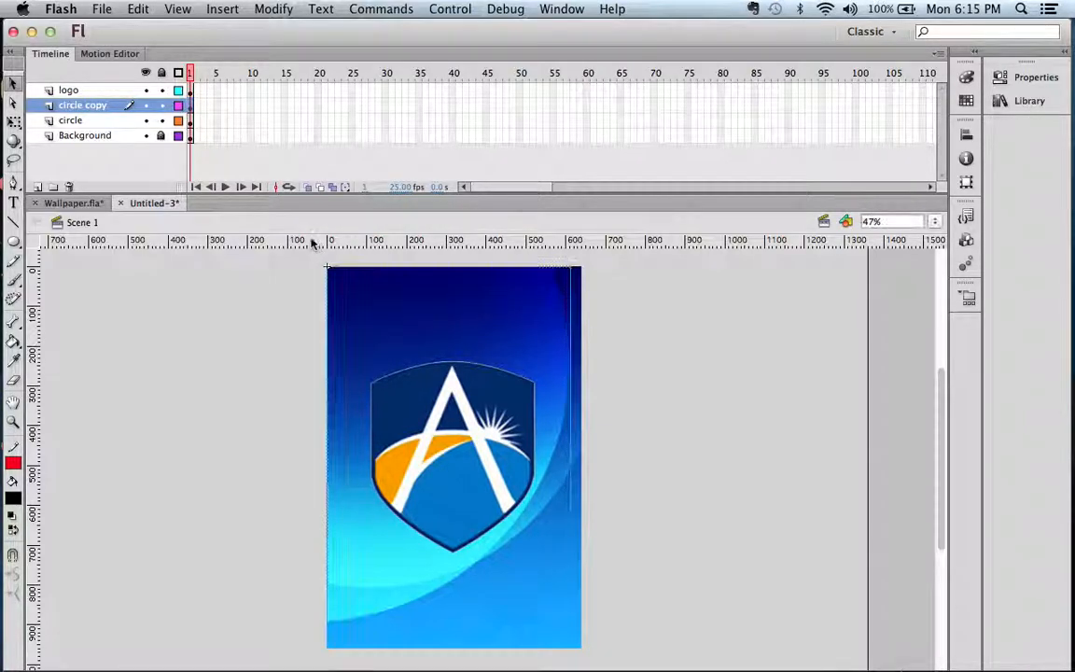
# Convert the circle layer's image to a Movie Clip symbol named circle.
pyautogui.click(576, 450)
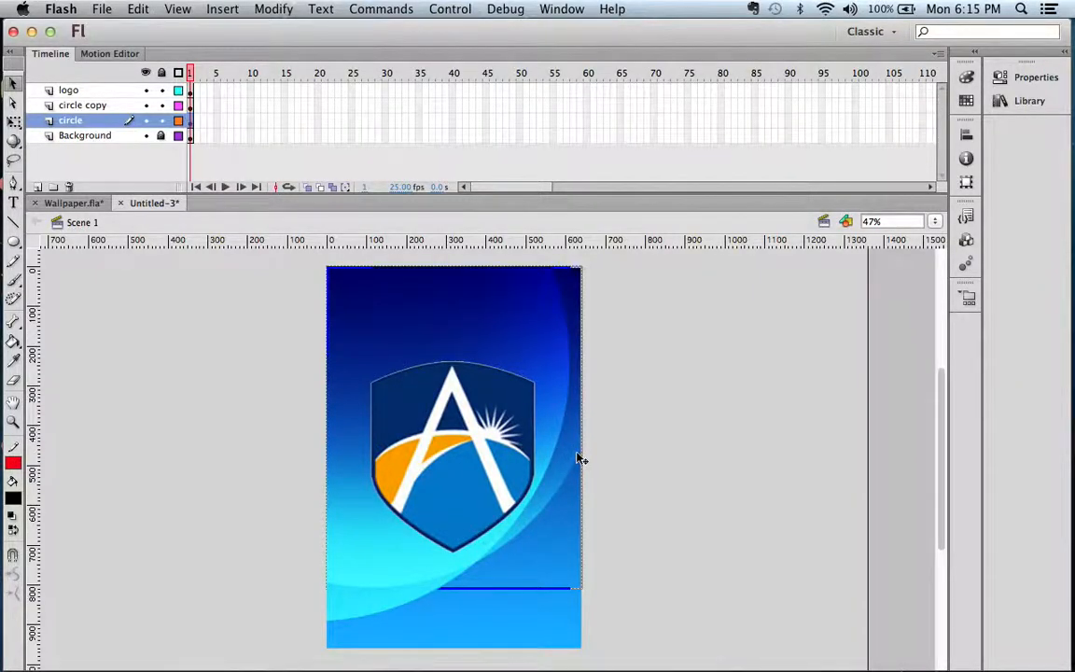
pyautogui.rightClick(578, 457)
pyautogui.click(620, 579)
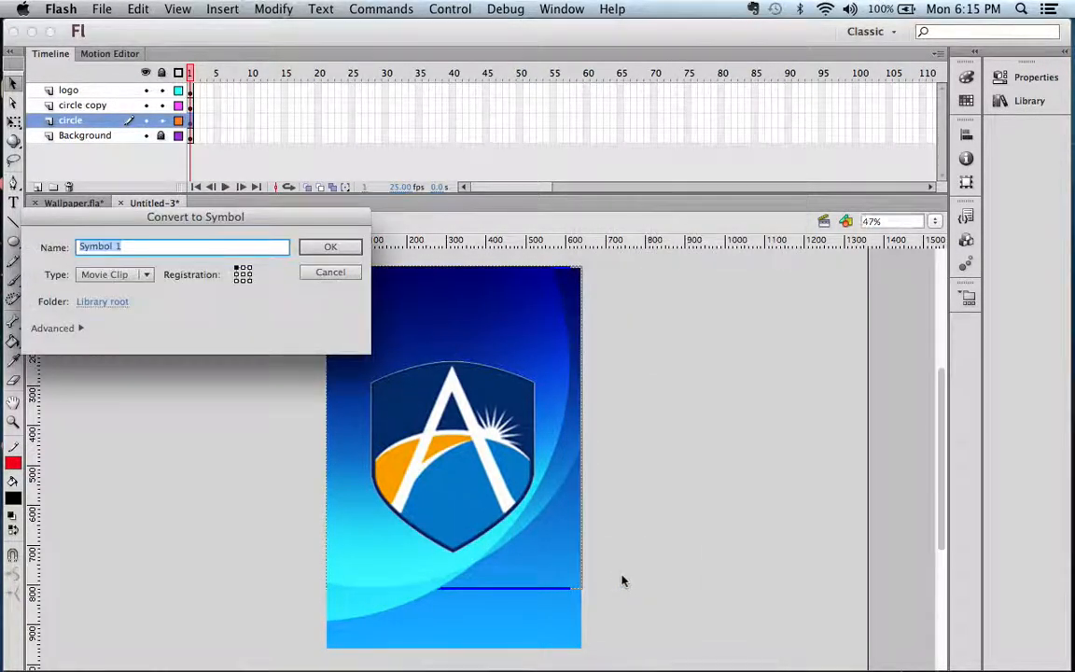
pyautogui.write('cl')
pyautogui.press('BackSpace')
pyautogui.write('le')
pyautogui.press('Return')
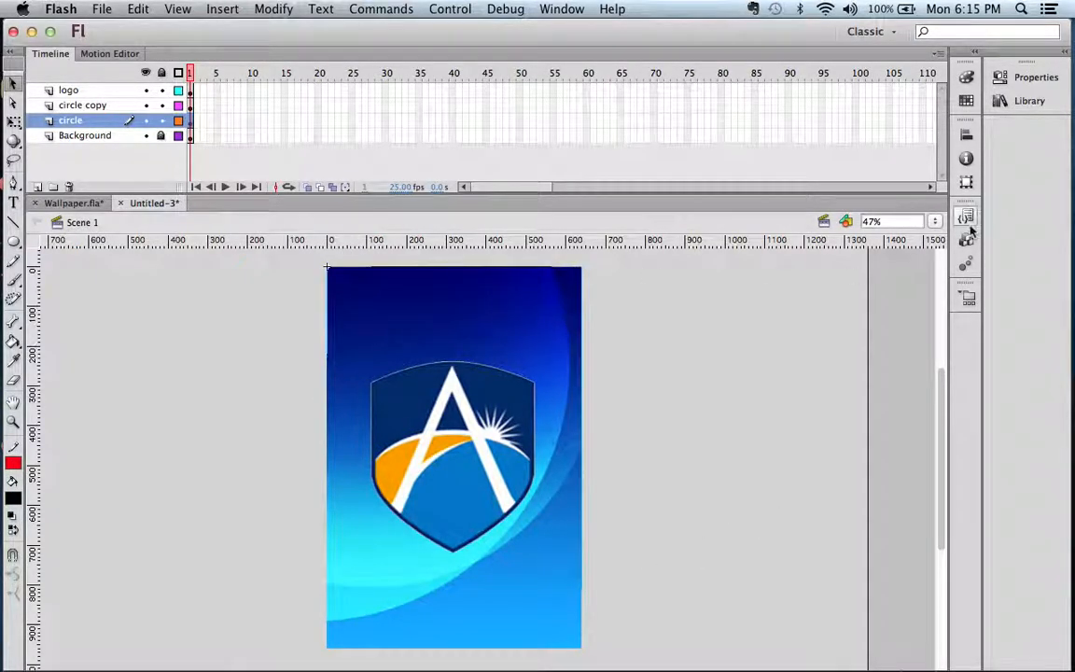
# Preview the logo and circlecopy movie clip symbols in the document's library.
pyautogui.click(1026, 101)
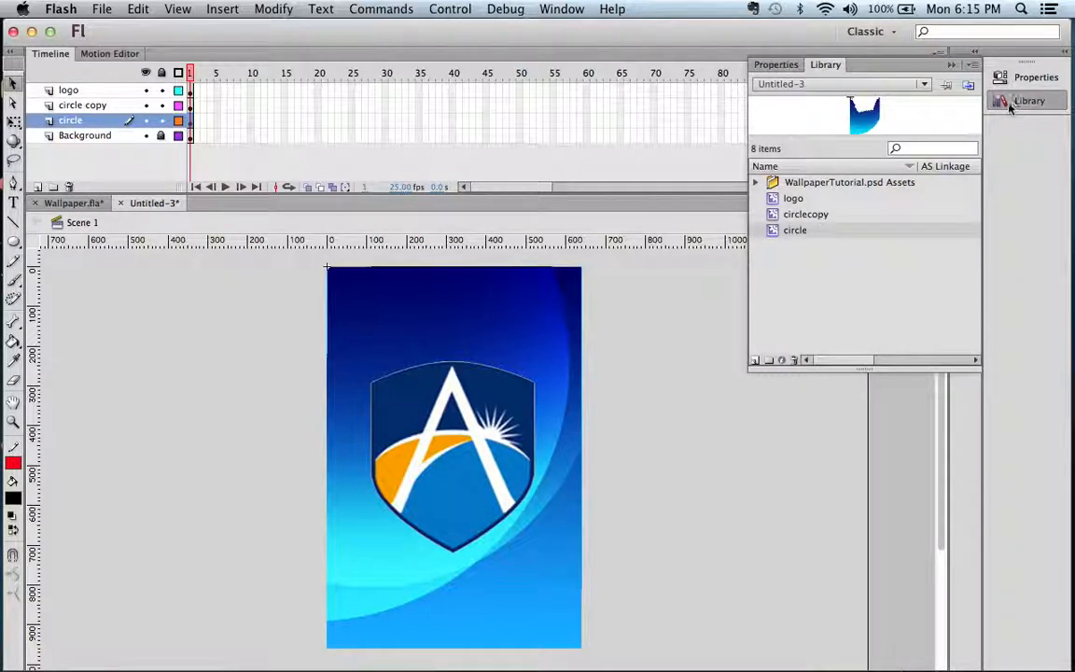
pyautogui.click(795, 199)
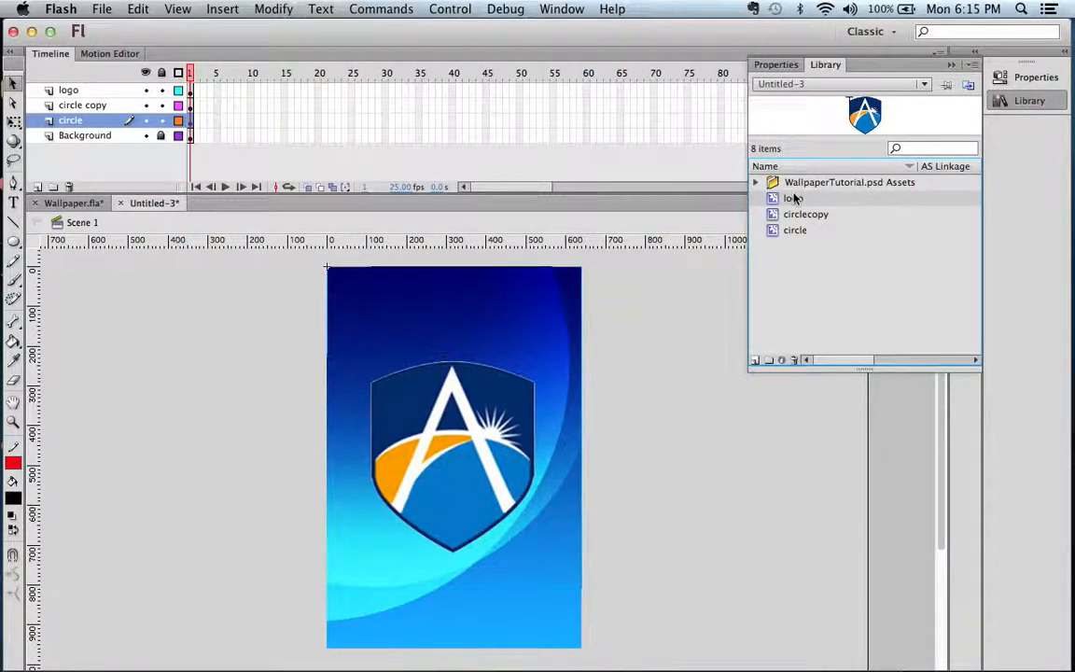
pyautogui.press('Down')
pyautogui.click(792, 199)
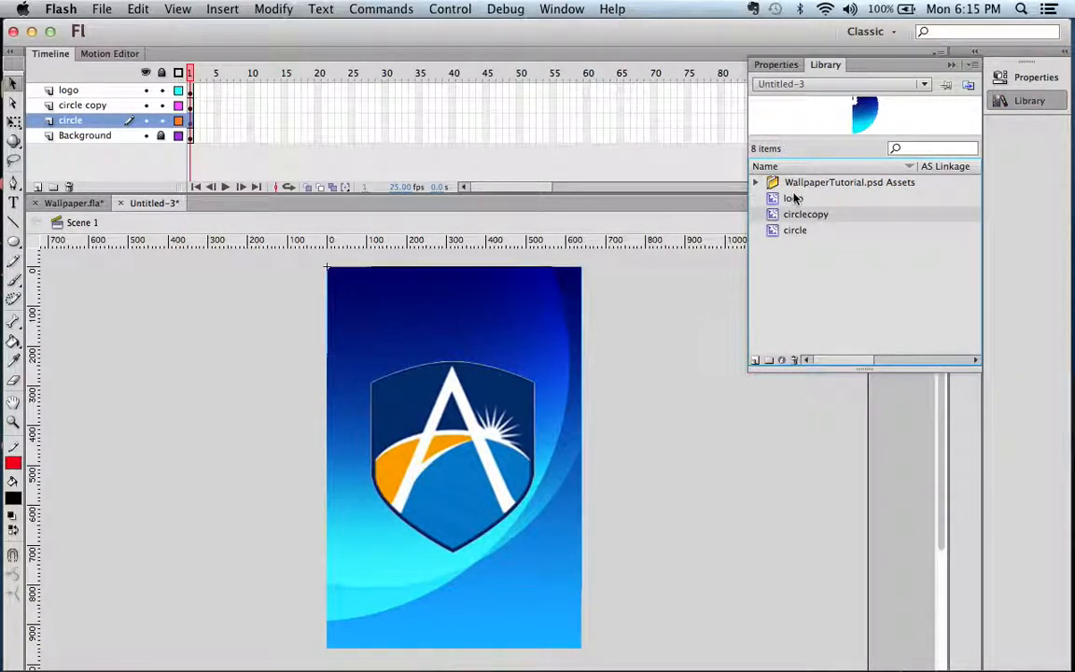
pyautogui.click(951, 65)
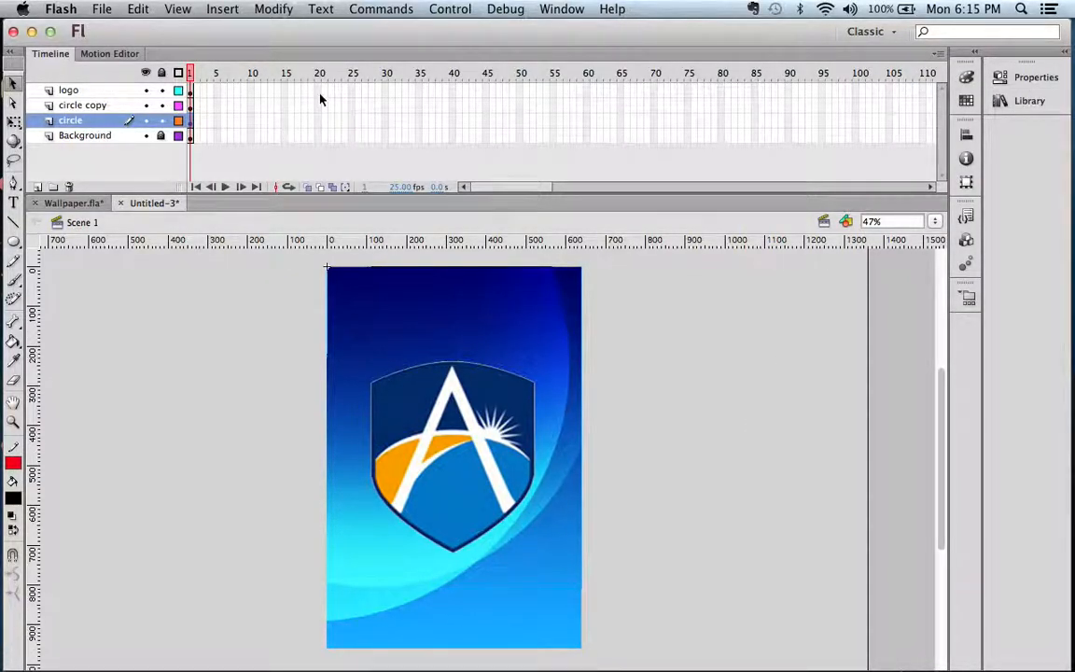
# Extend the logo layer's frames to frame 250 on the timeline.
pyautogui.click(191, 73)
pyautogui.click(191, 73)
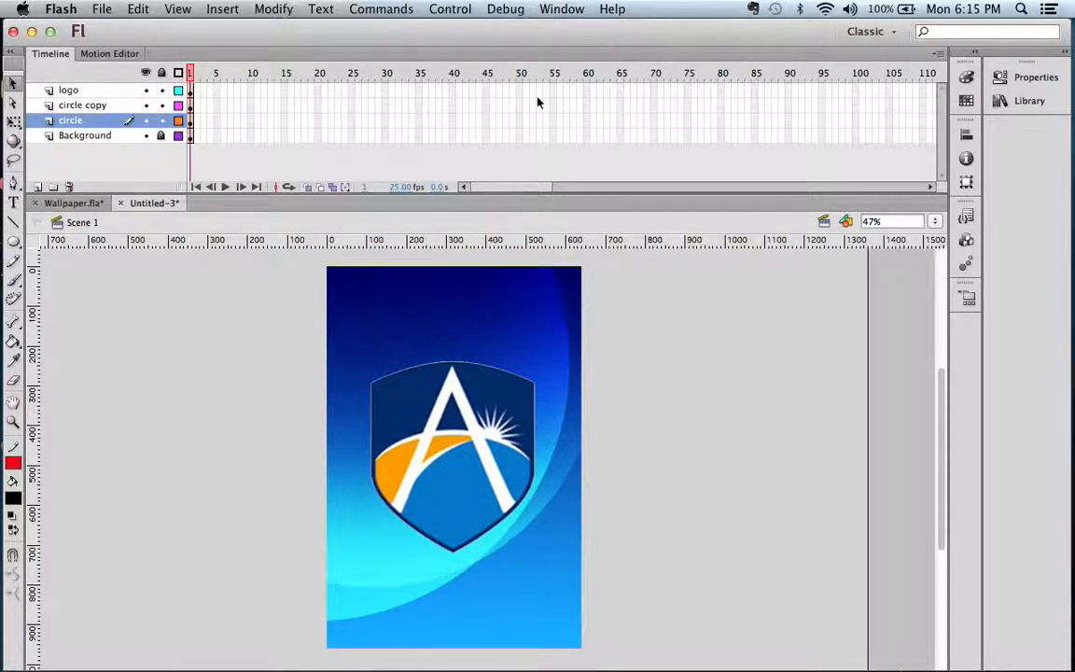
pyautogui.moveTo(501, 186); pyautogui.dragTo(631, 196)
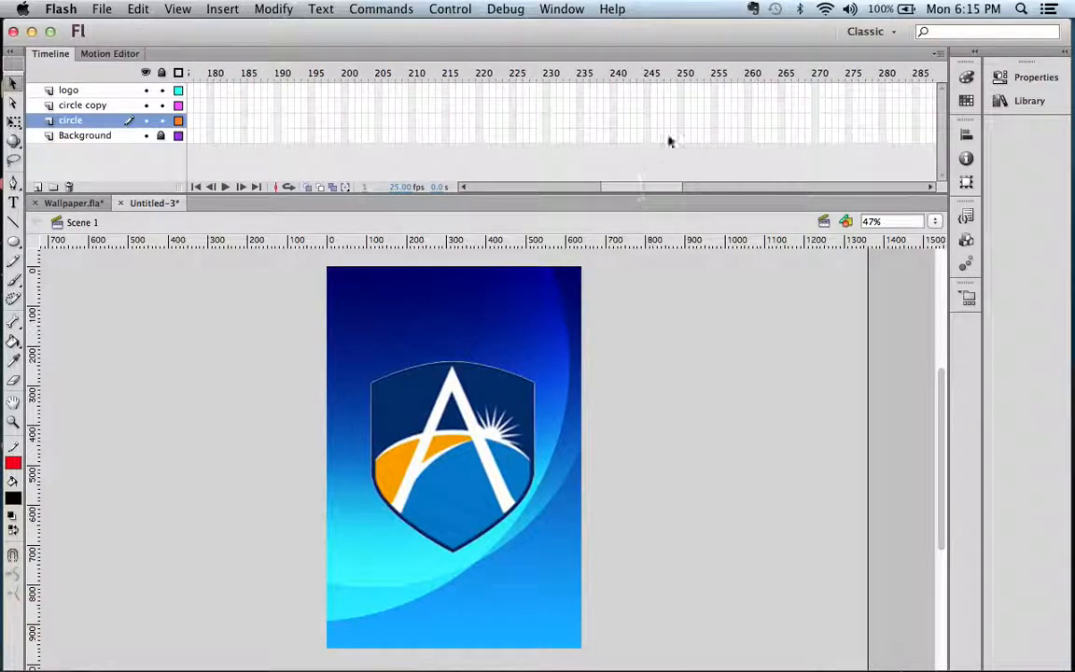
pyautogui.click(681, 90)
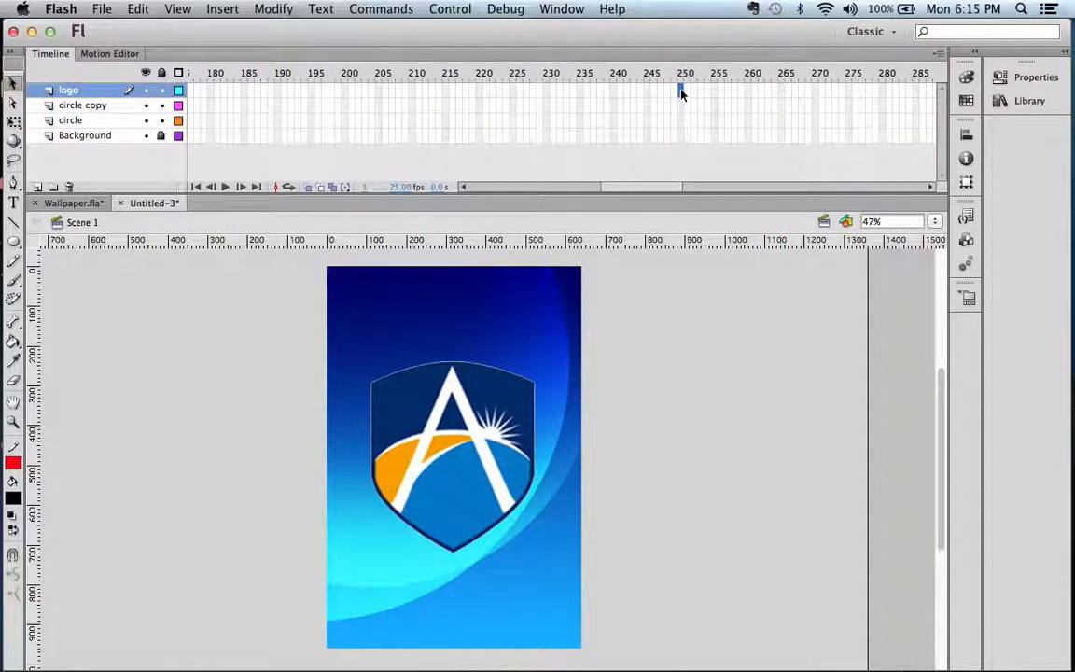
pyautogui.click(681, 105)
pyautogui.click(681, 91)
pyautogui.press('F5')
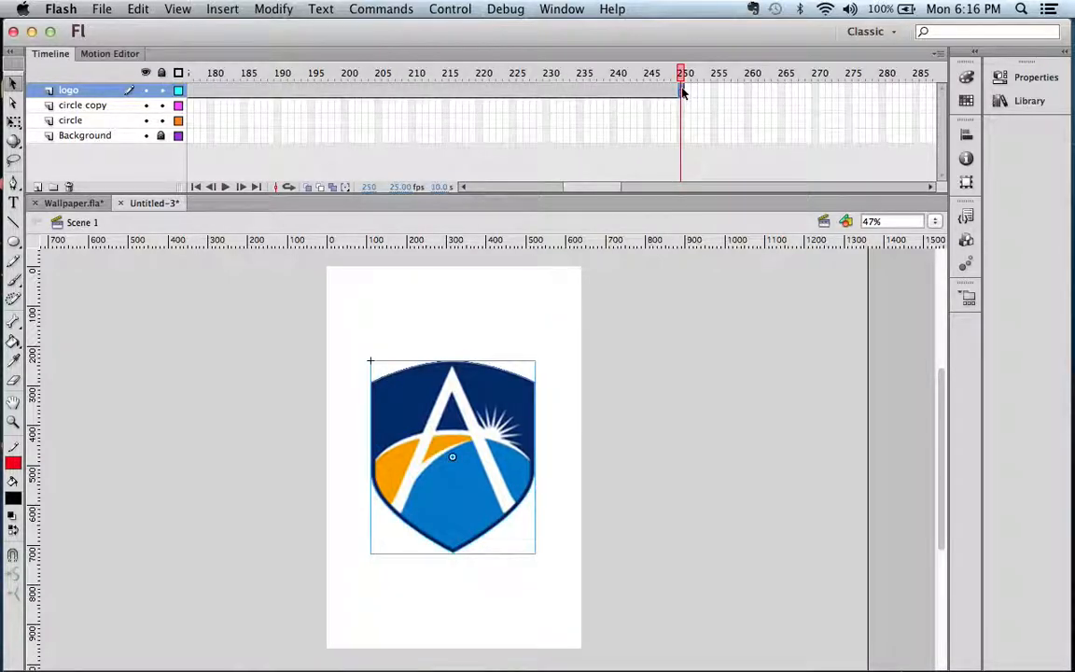
pyautogui.moveTo(677, 75)
pyautogui.mouseDown()
pyautogui.moveTo(354, 65)
pyautogui.moveTo(737, 76)
pyautogui.moveTo(540, 79)
pyautogui.moveTo(736, 89)
pyautogui.moveTo(681, 89)
pyautogui.mouseUp()
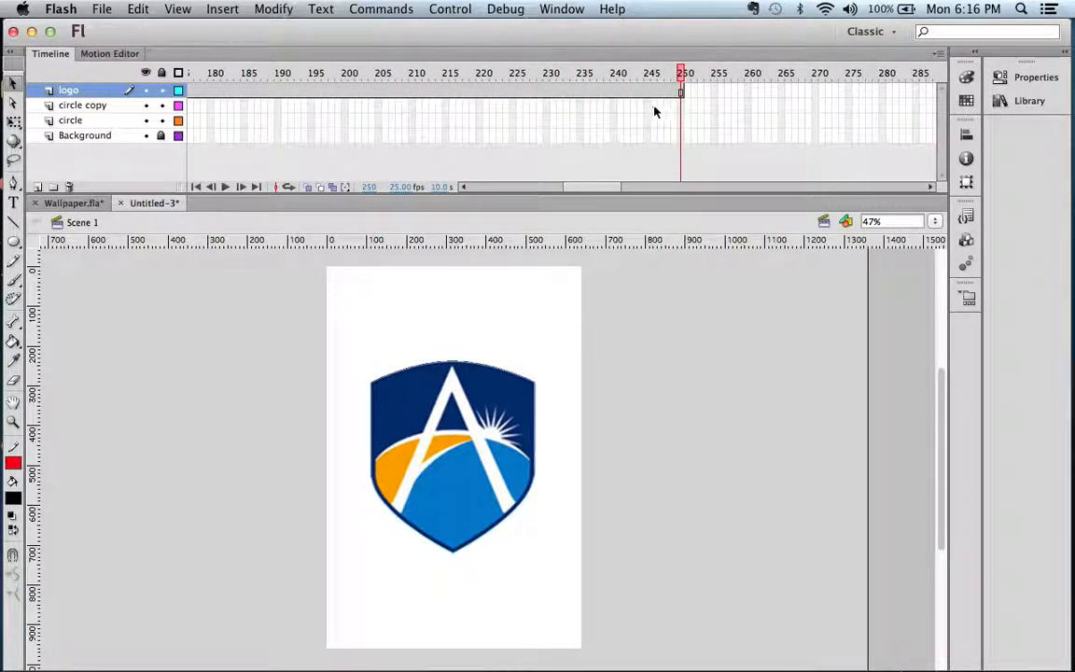
# Extend the frames of the circle copy, circle and Background layers to frame 250 on the timeline.
pyautogui.click(681, 107)
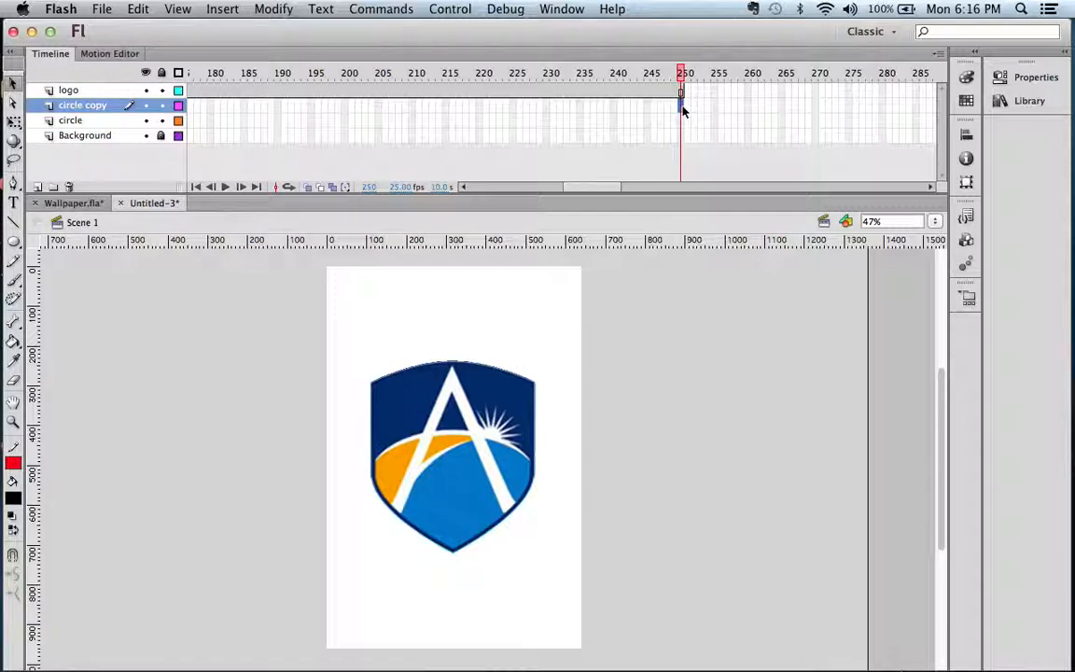
pyautogui.press('F5')
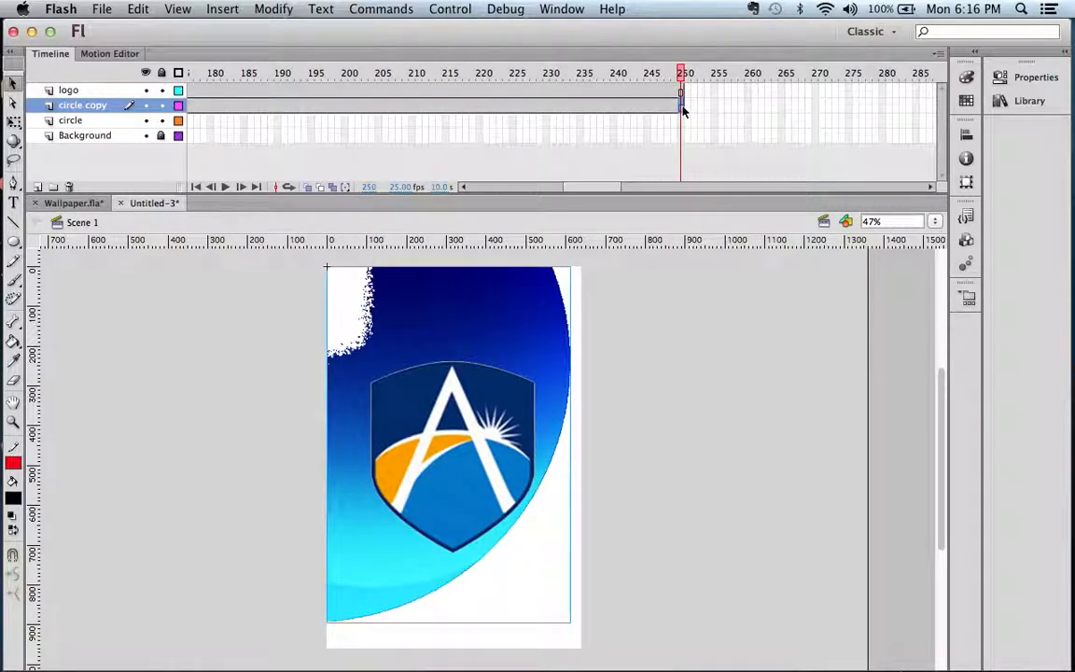
pyautogui.click(681, 121)
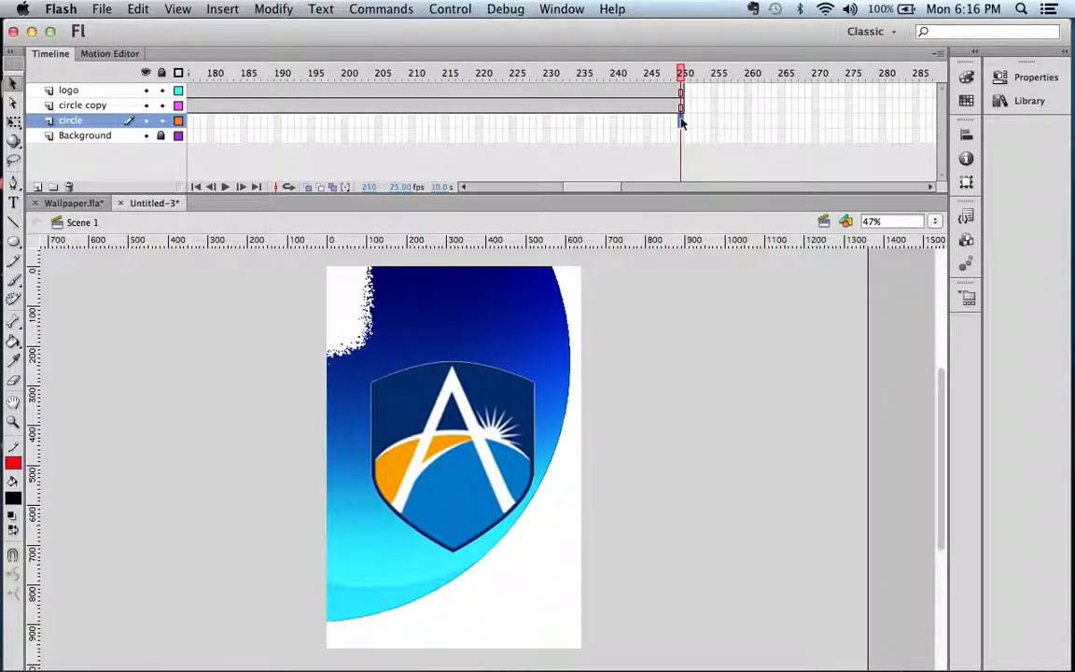
pyautogui.press('F5')
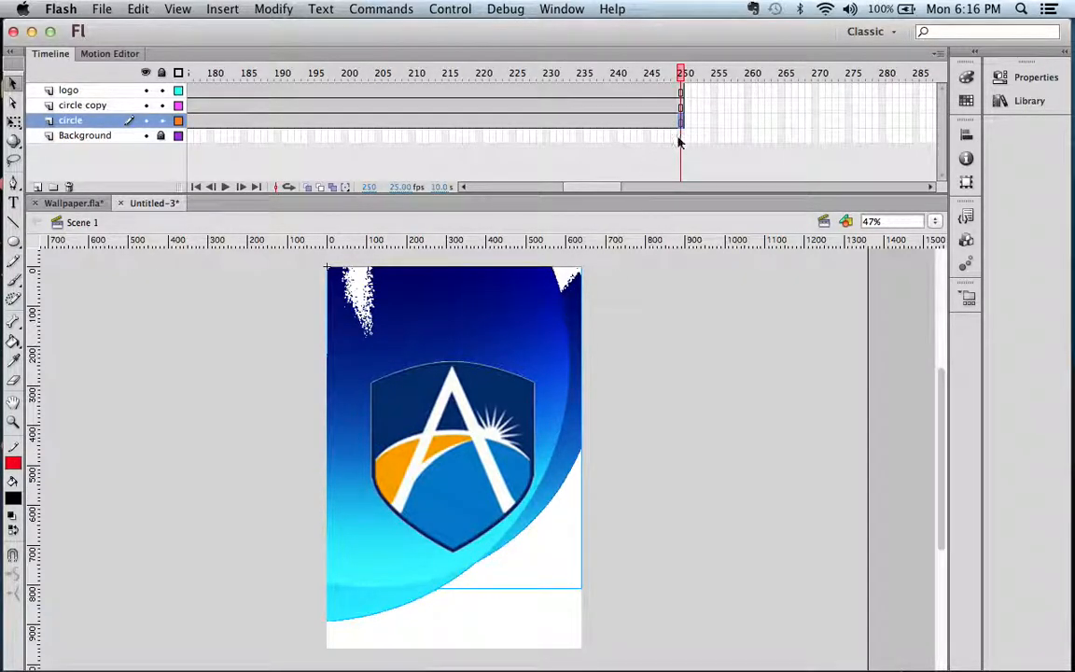
pyautogui.click(677, 137)
pyautogui.click(682, 139)
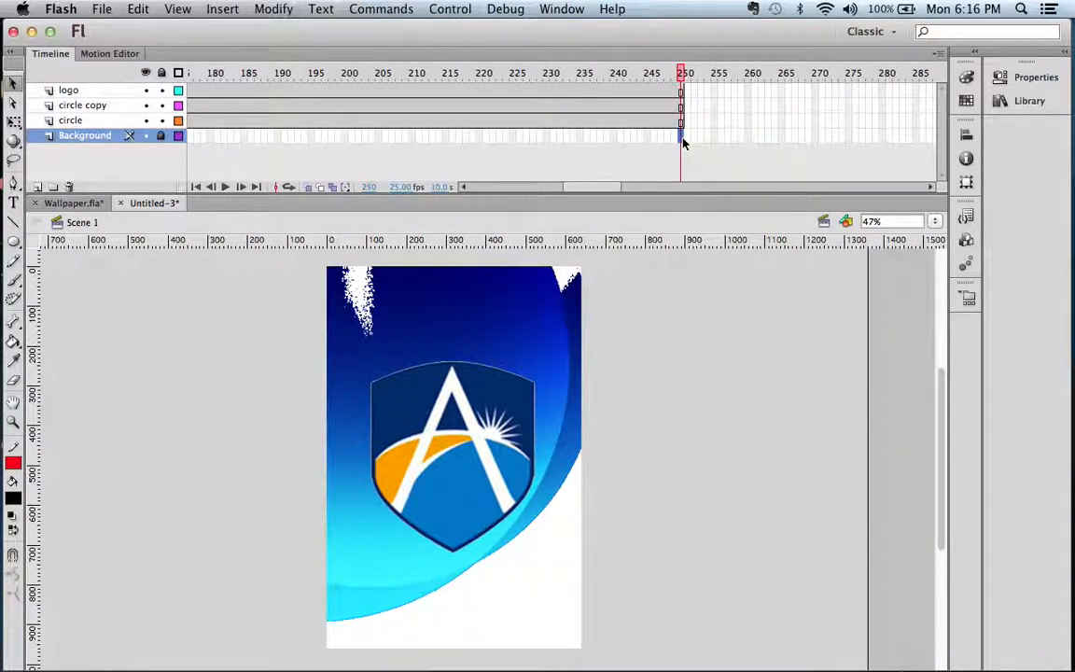
pyautogui.press('F5')
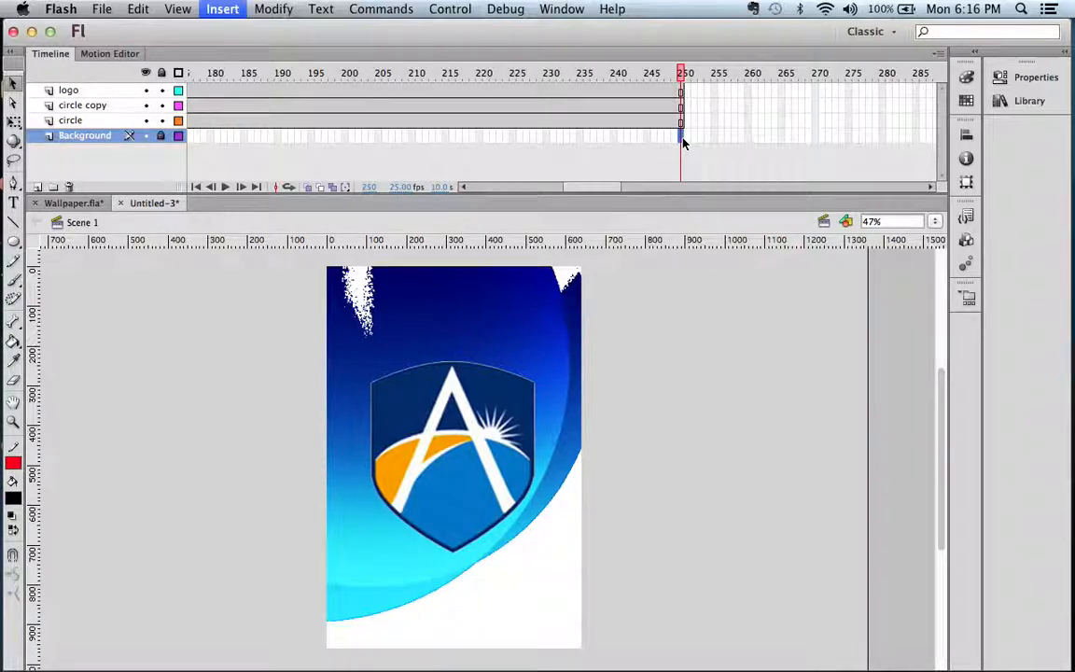
# Create a motion tween on the logo layer and return the playhead to frame 1.
pyautogui.moveTo(681, 76); pyautogui.dragTo(211, 73)
pyautogui.moveTo(283, 75); pyautogui.dragTo(146, 73)
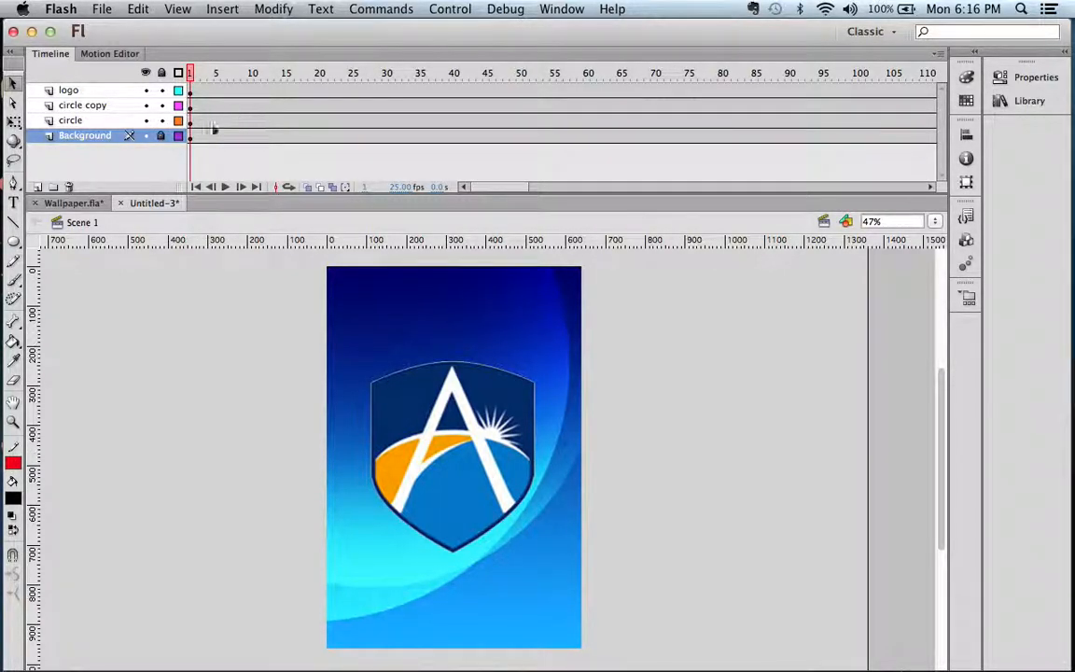
pyautogui.click(212, 90)
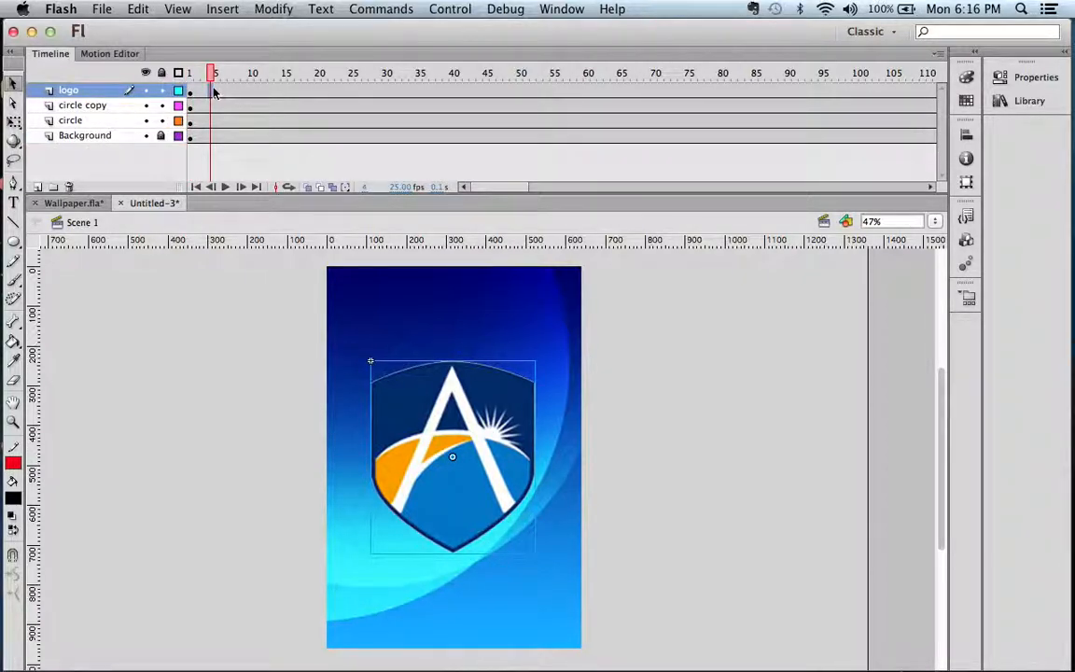
pyautogui.rightClick(213, 91)
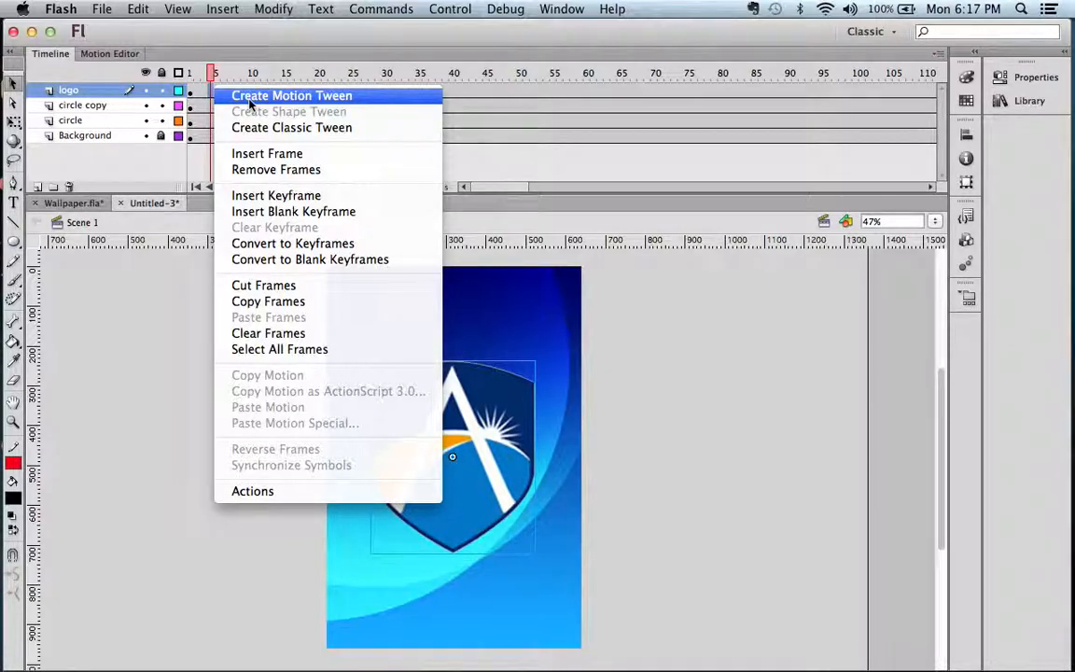
pyautogui.click(249, 101)
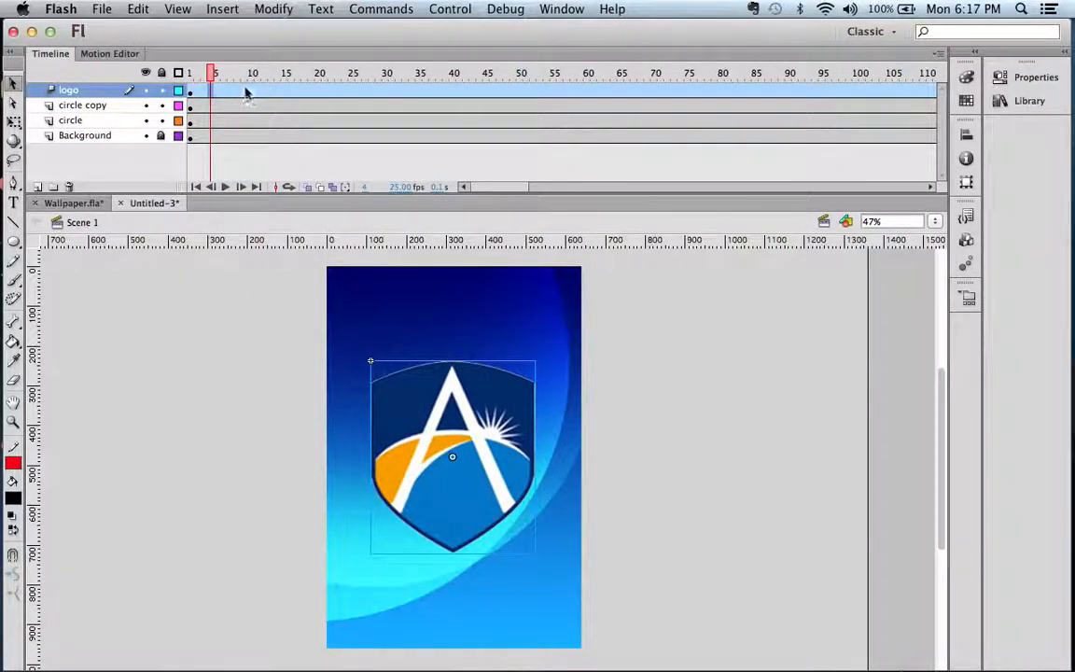
pyautogui.moveTo(191, 73); pyautogui.dragTo(162, 82)
pyautogui.click(130, 89)
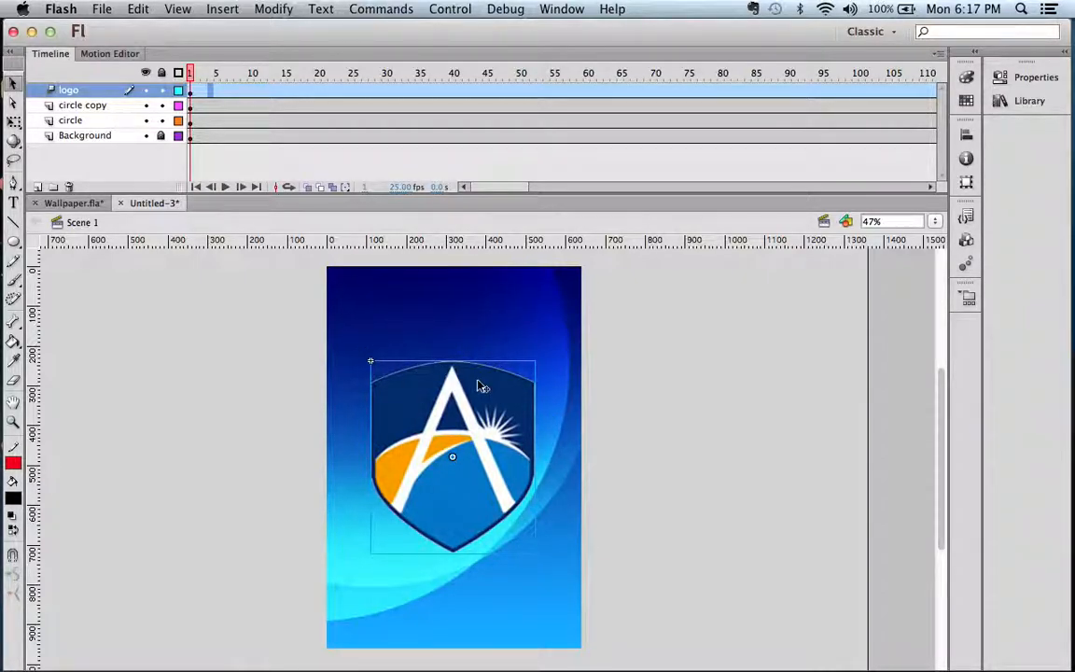
# Scale the logo down slightly around its centre at frame 50 with the Free Transform tool.
pyautogui.moveTo(189, 74); pyautogui.dragTo(520, 88)
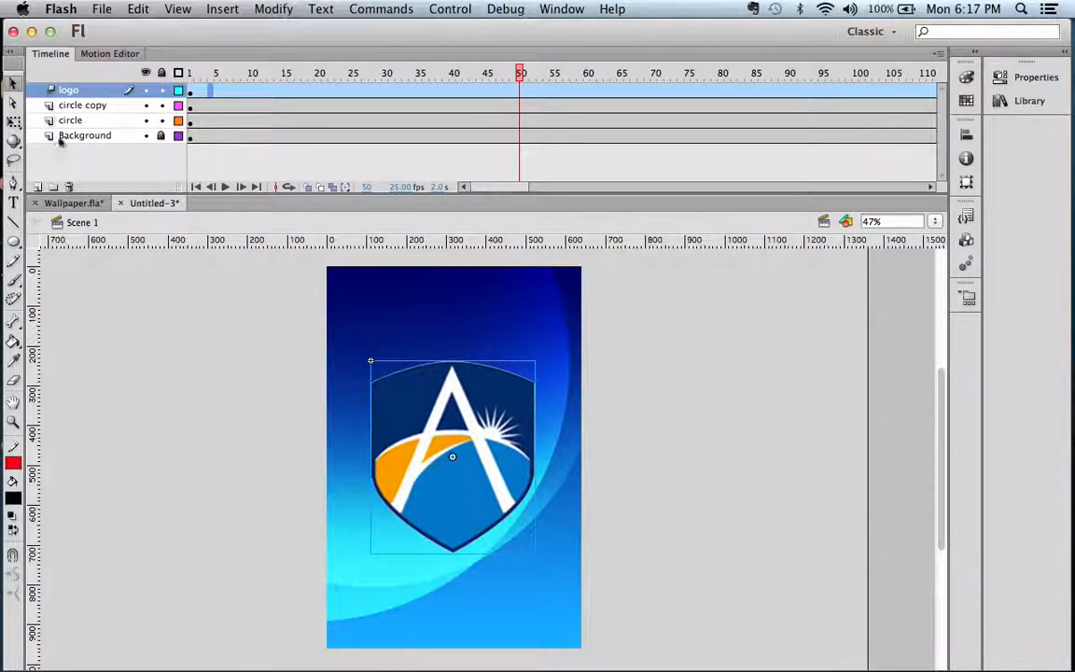
pyautogui.click(14, 123)
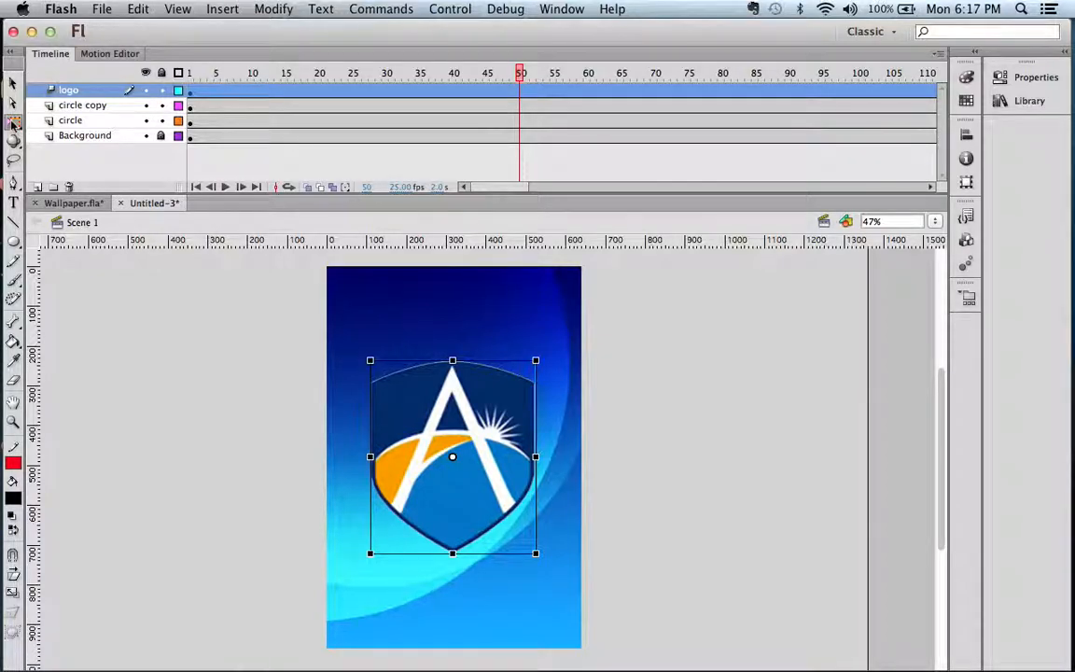
pyautogui.moveTo(14, 124); pyautogui.dragTo(51, 123)
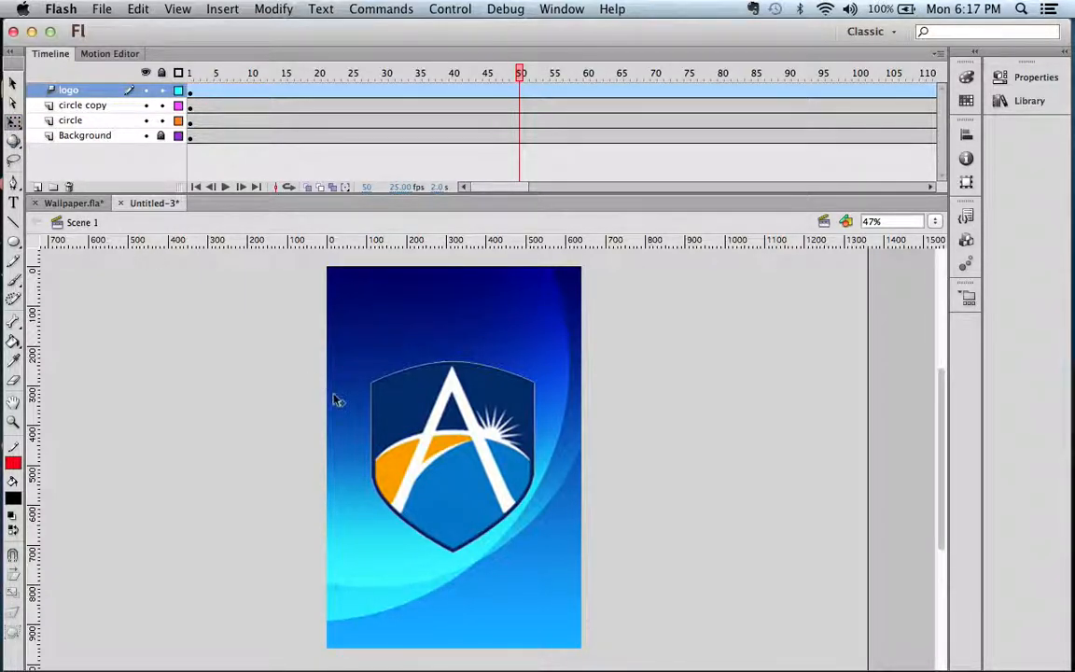
pyautogui.click(491, 400)
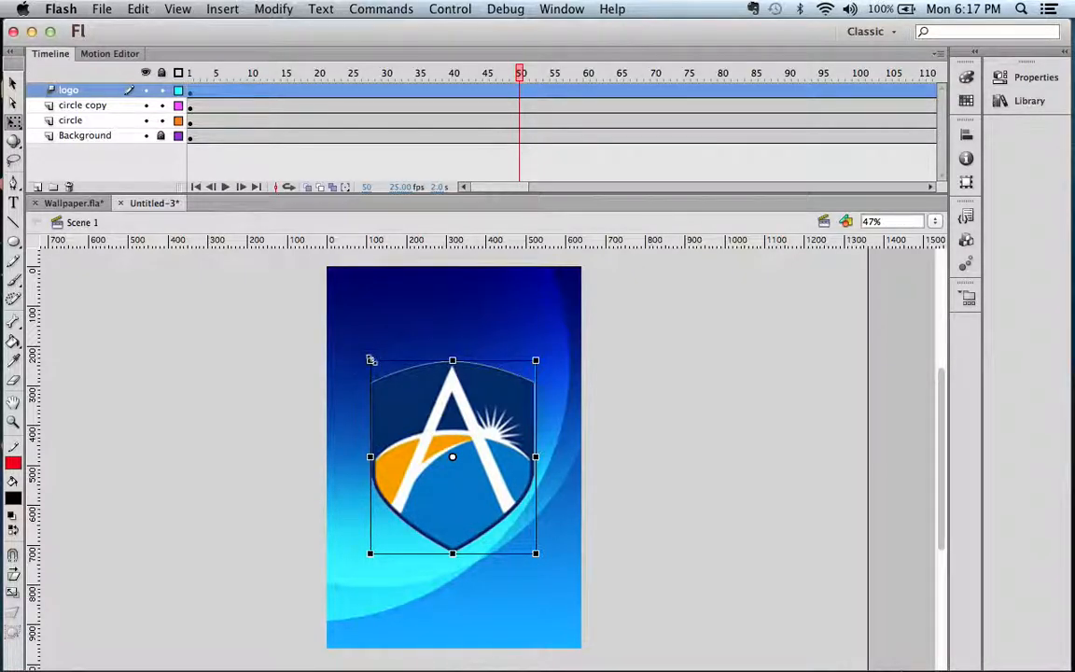
pyautogui.moveTo(370, 360); pyautogui.dragTo(380, 372)
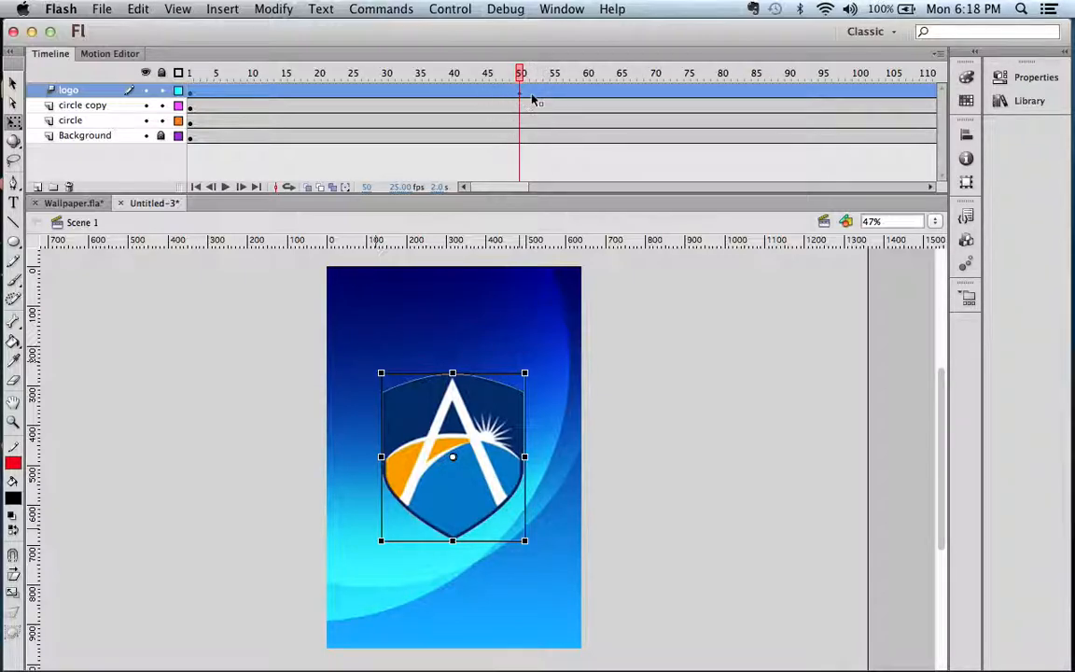
pyautogui.moveTo(521, 74)
pyautogui.mouseDown()
pyautogui.moveTo(182, 75)
pyautogui.moveTo(520, 81)
pyautogui.moveTo(168, 87)
pyautogui.moveTo(406, 79)
pyautogui.moveTo(214, 87)
pyautogui.moveTo(400, 82)
pyautogui.moveTo(519, 94)
pyautogui.mouseUp()
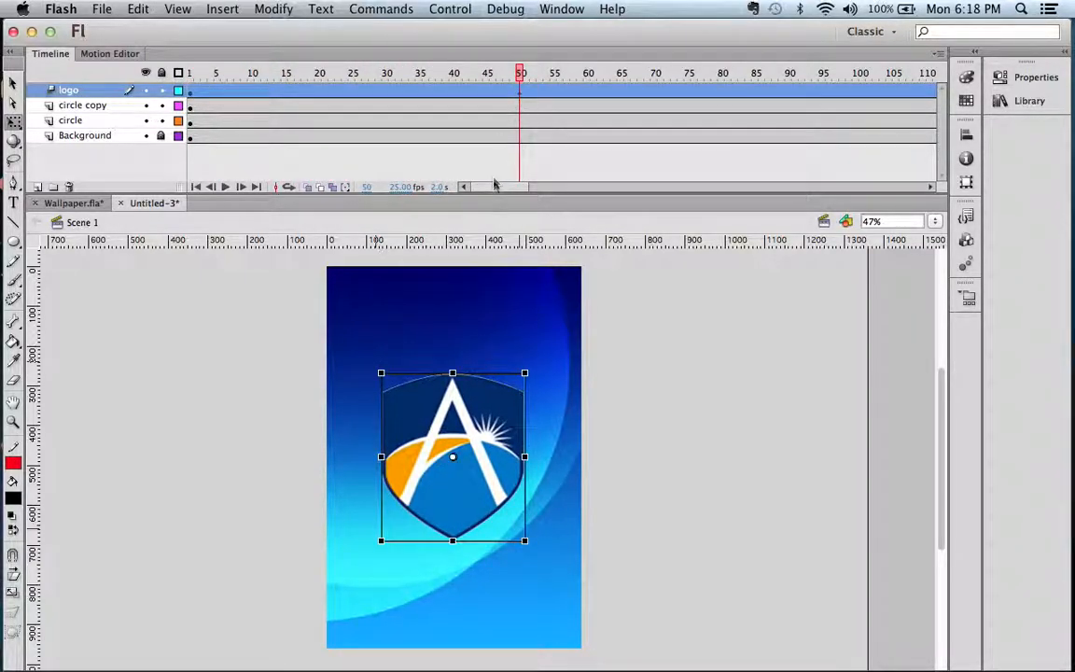
# Enlarge the logo slightly at frame 101 of its motion tween.
pyautogui.click(860, 73)
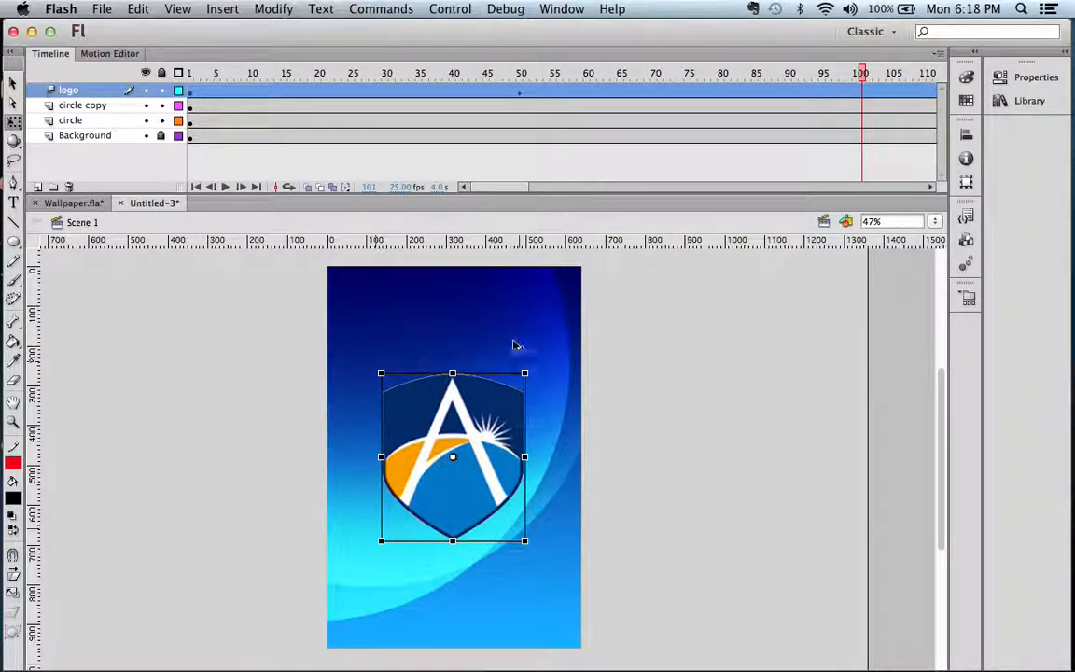
pyautogui.moveTo(527, 373); pyautogui.dragTo(531, 367)
pyautogui.moveTo(551, 73); pyautogui.dragTo(858, 91)
# Shrink the logo slightly at frame 151 and enlarge it again at frame 201.
pyautogui.moveTo(522, 188); pyautogui.dragTo(571, 201)
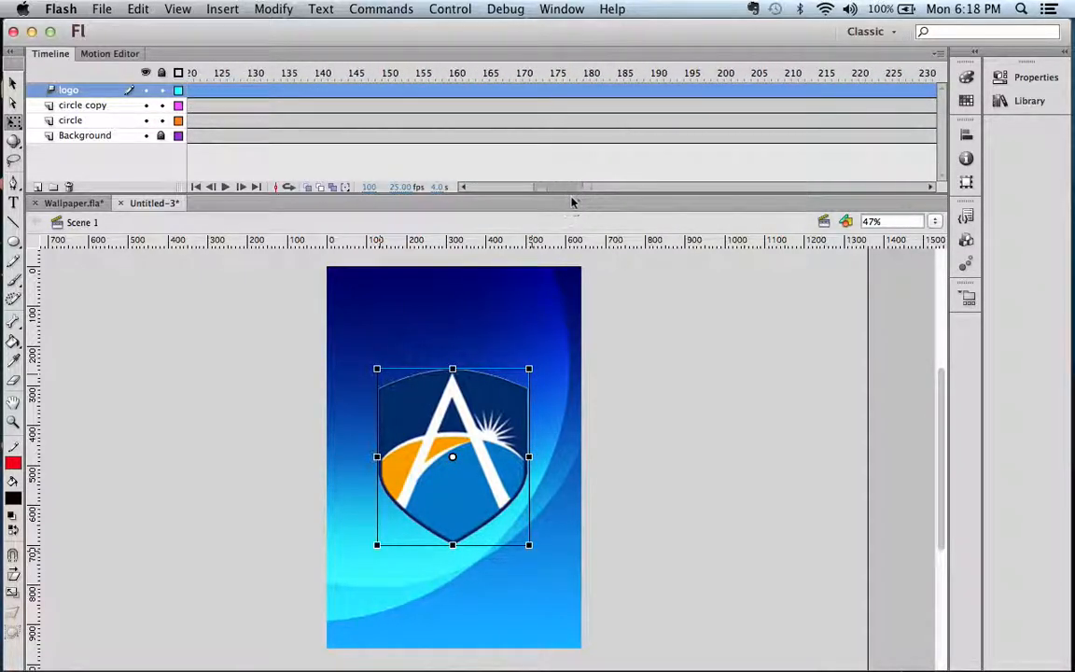
pyautogui.click(392, 72)
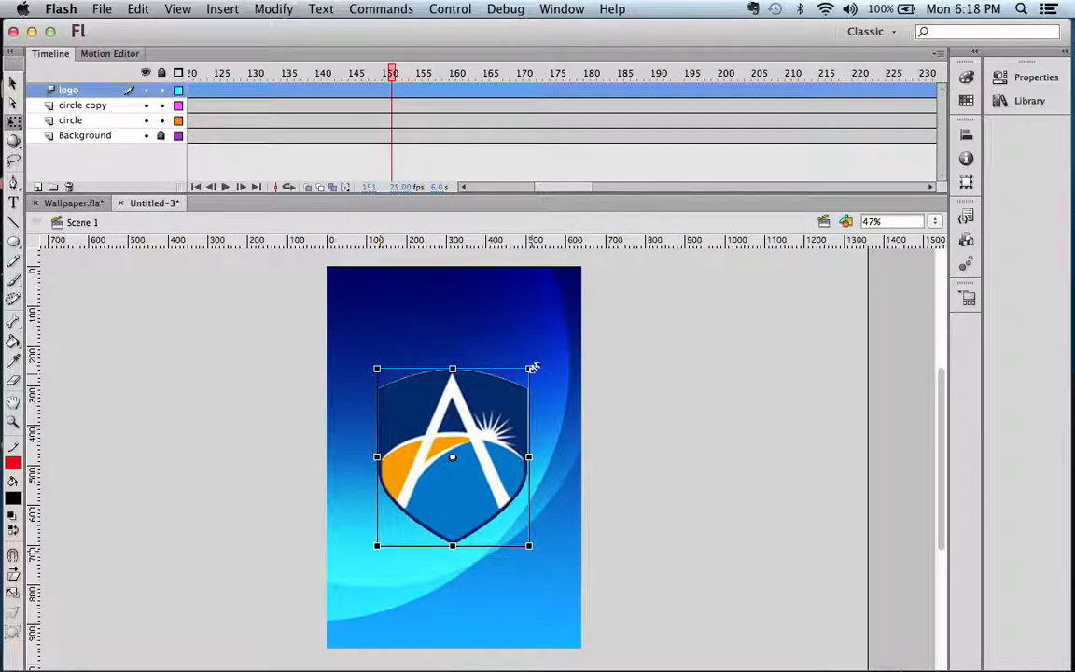
pyautogui.moveTo(533, 367); pyautogui.dragTo(527, 370)
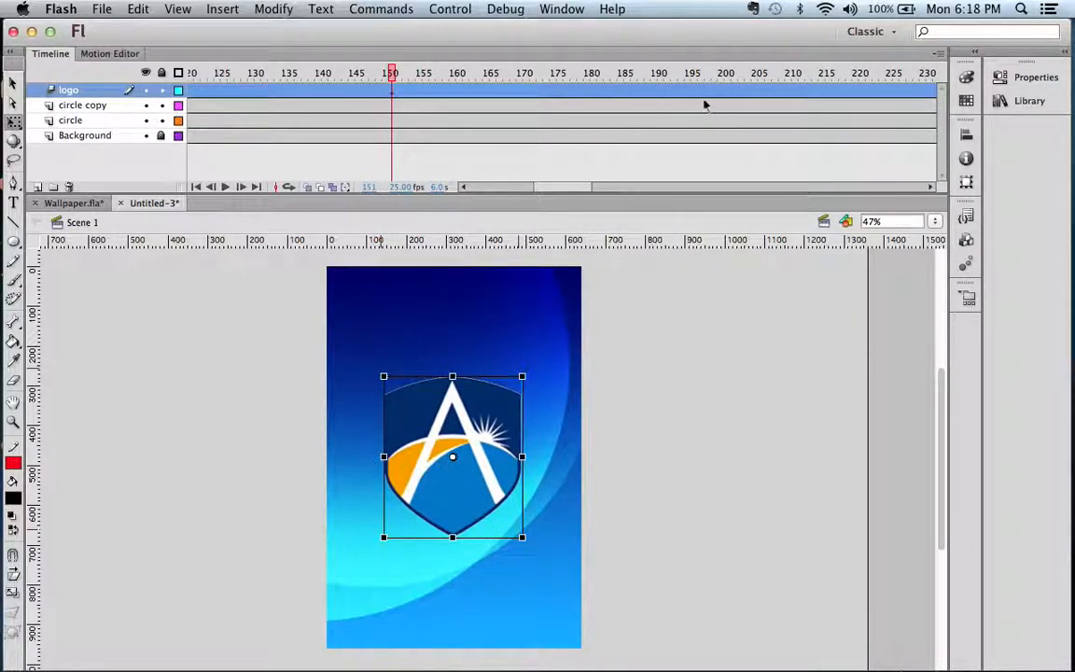
pyautogui.click(727, 73)
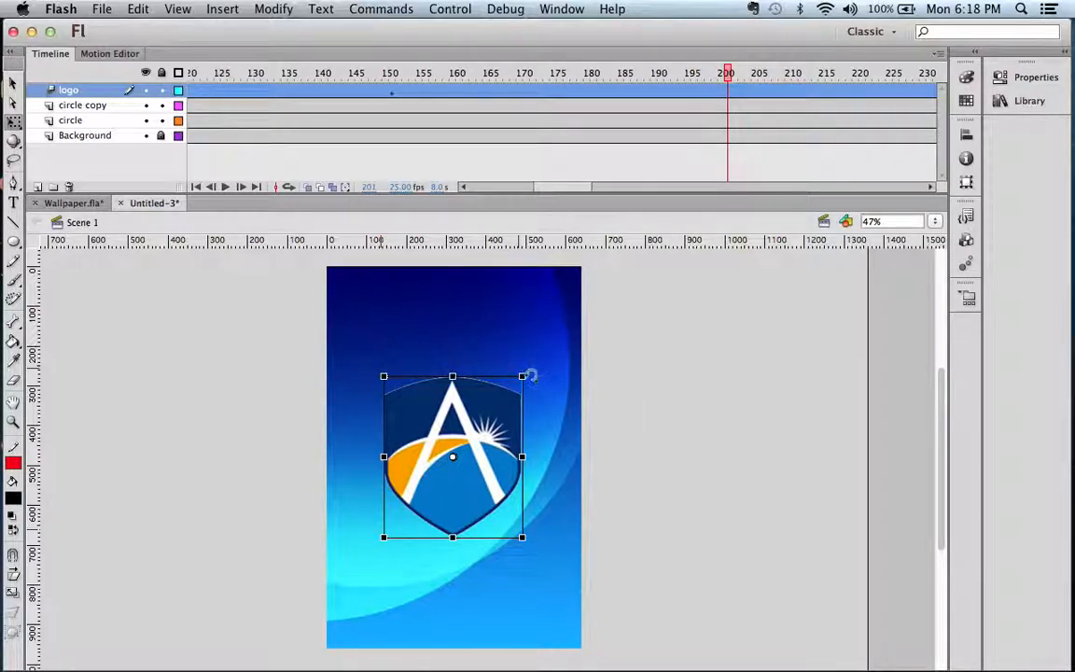
pyautogui.moveTo(524, 371); pyautogui.dragTo(533, 365)
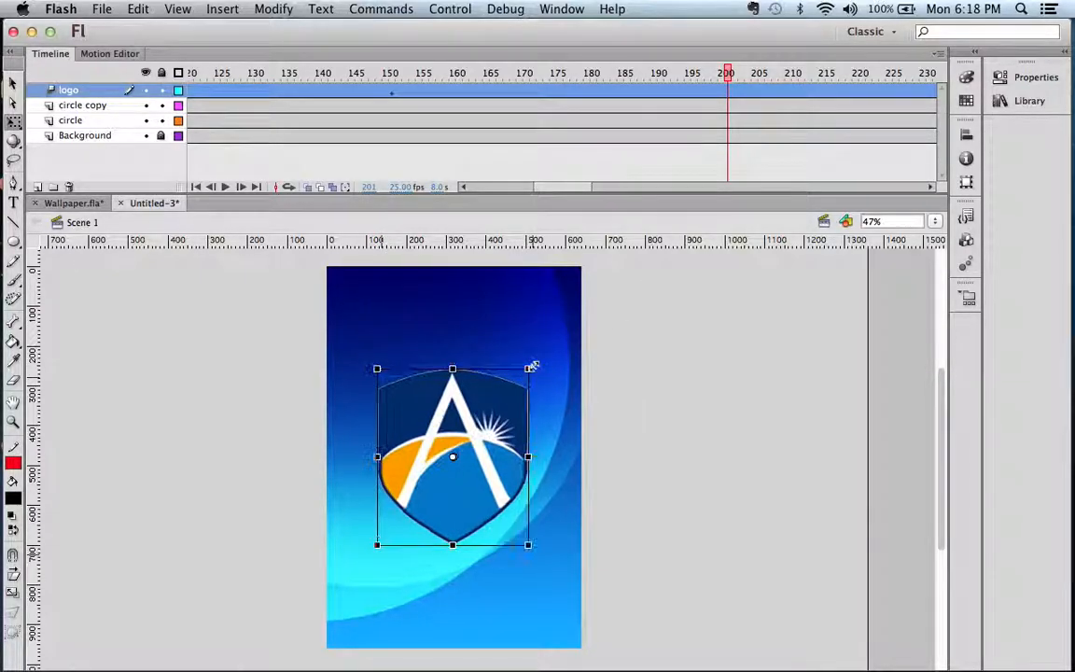
# Shrink the logo slightly at frame 250 and scrub the animation back to frame 1.
pyautogui.moveTo(554, 186); pyautogui.dragTo(595, 190)
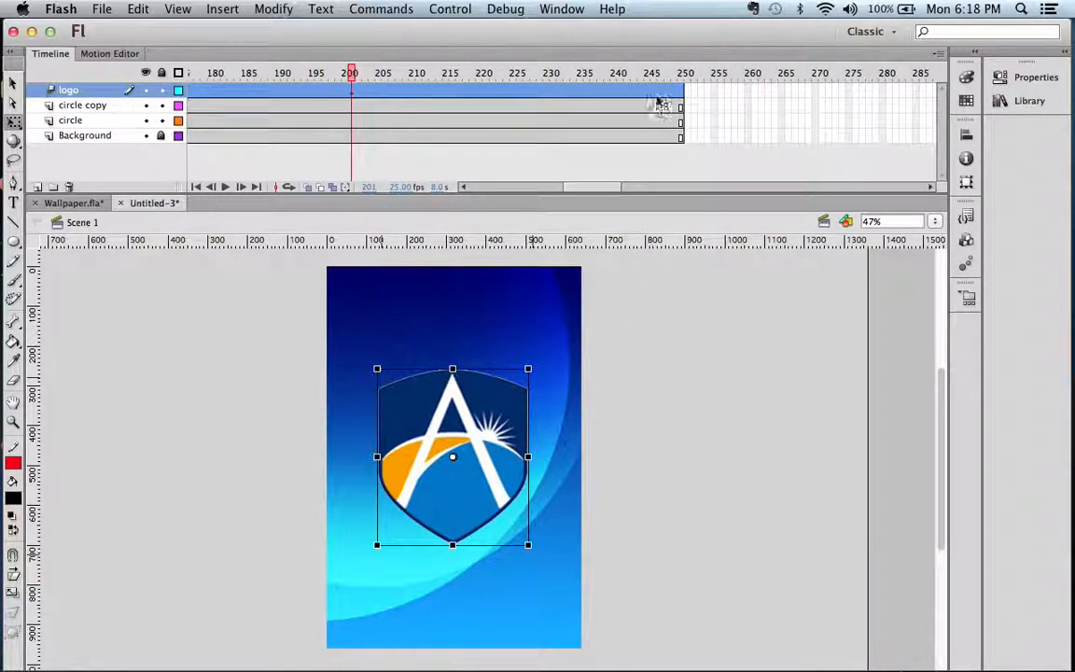
pyautogui.click(679, 72)
pyautogui.click(684, 73)
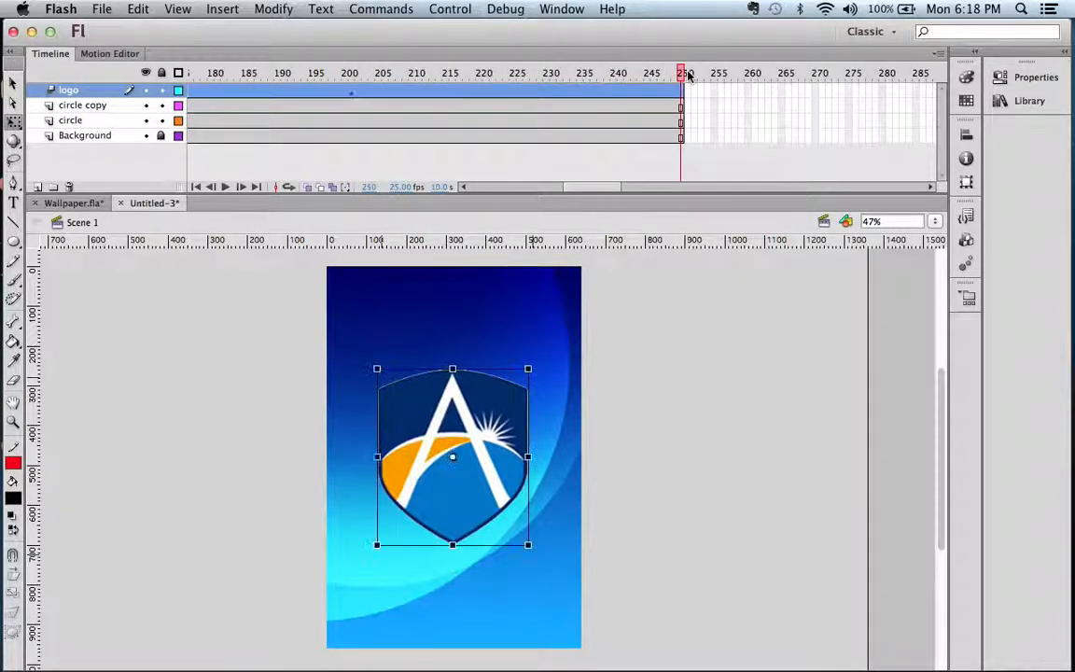
pyautogui.moveTo(531, 367); pyautogui.dragTo(522, 373)
pyautogui.moveTo(681, 73); pyautogui.dragTo(156, 70)
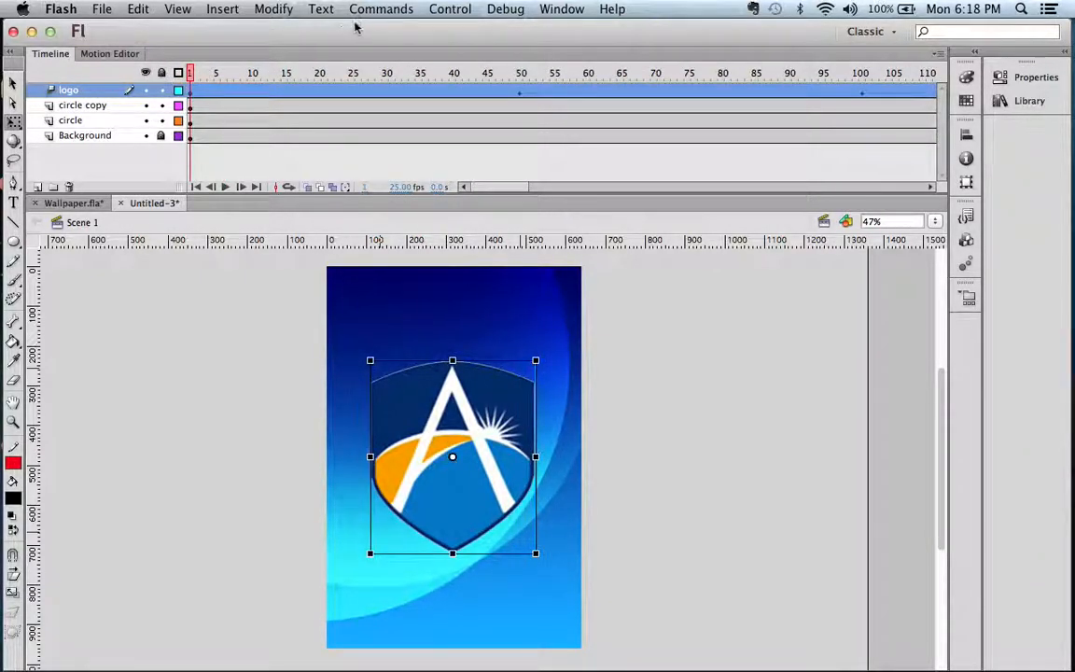
pyautogui.moveTo(315, 73); pyautogui.dragTo(166, 63)
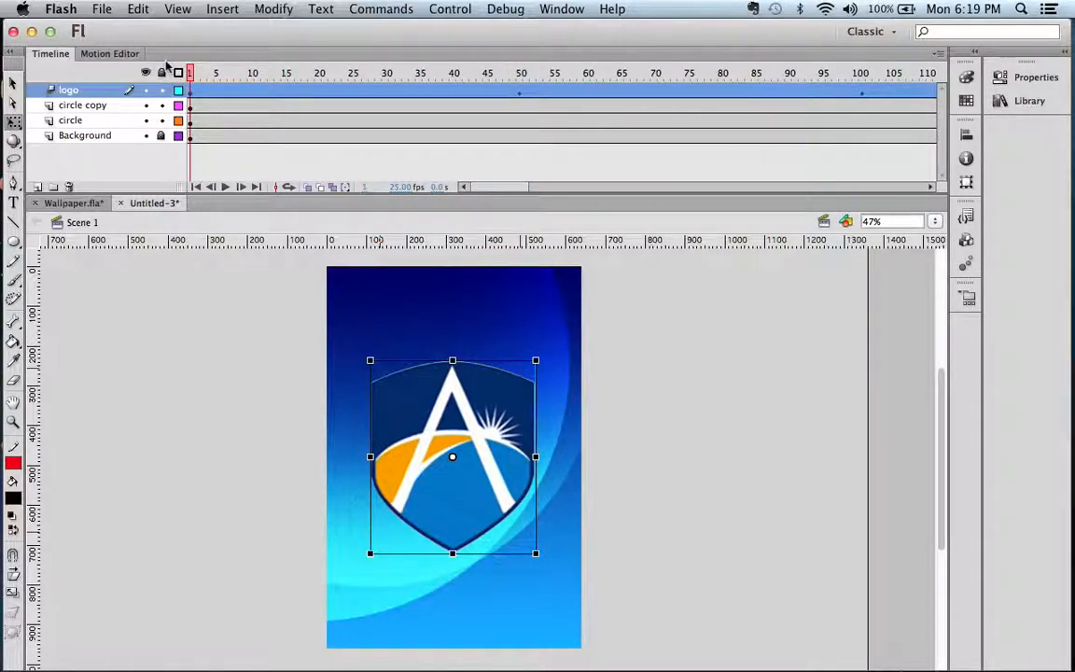
# Create motion tweens on the circle copy and circle layers and return the playhead to frame 1.
pyautogui.click(254, 108)
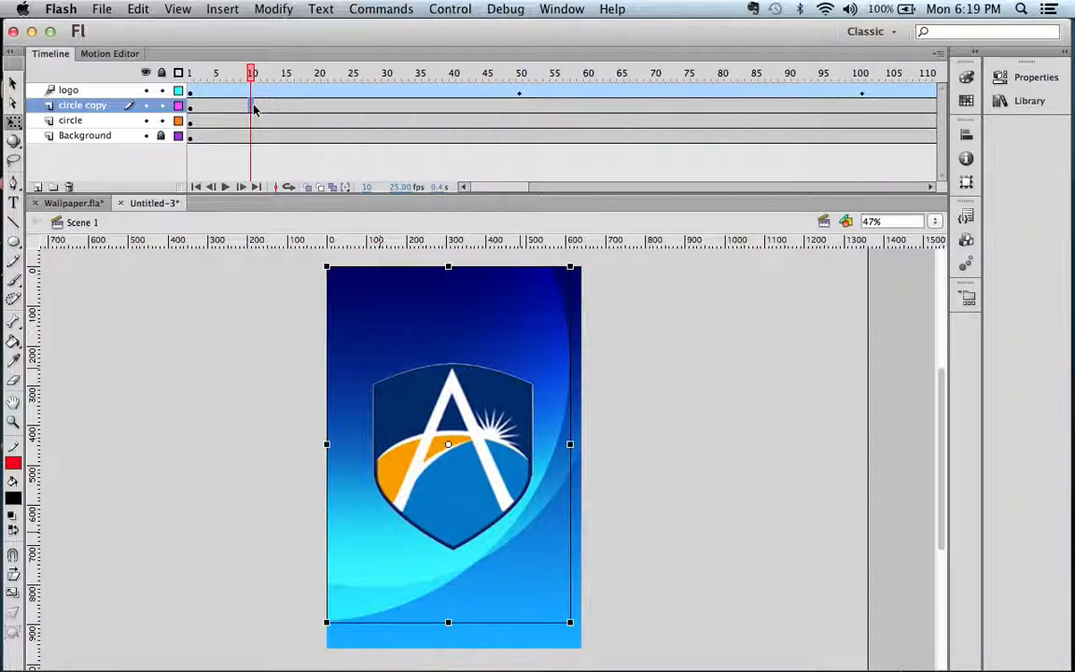
pyautogui.rightClick(253, 109)
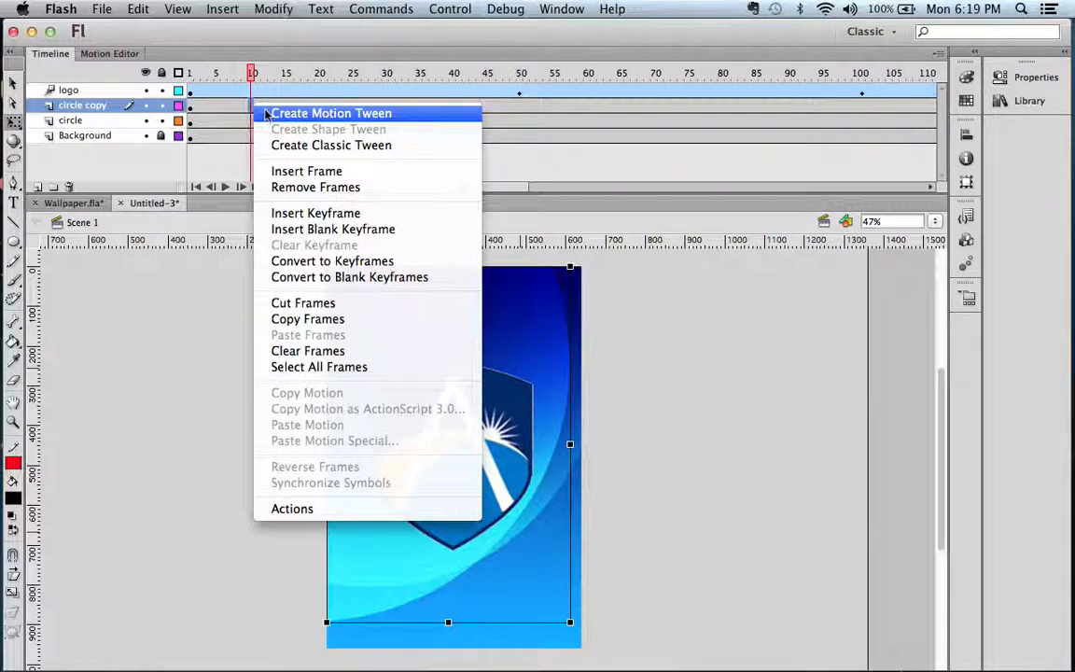
pyautogui.click(280, 113)
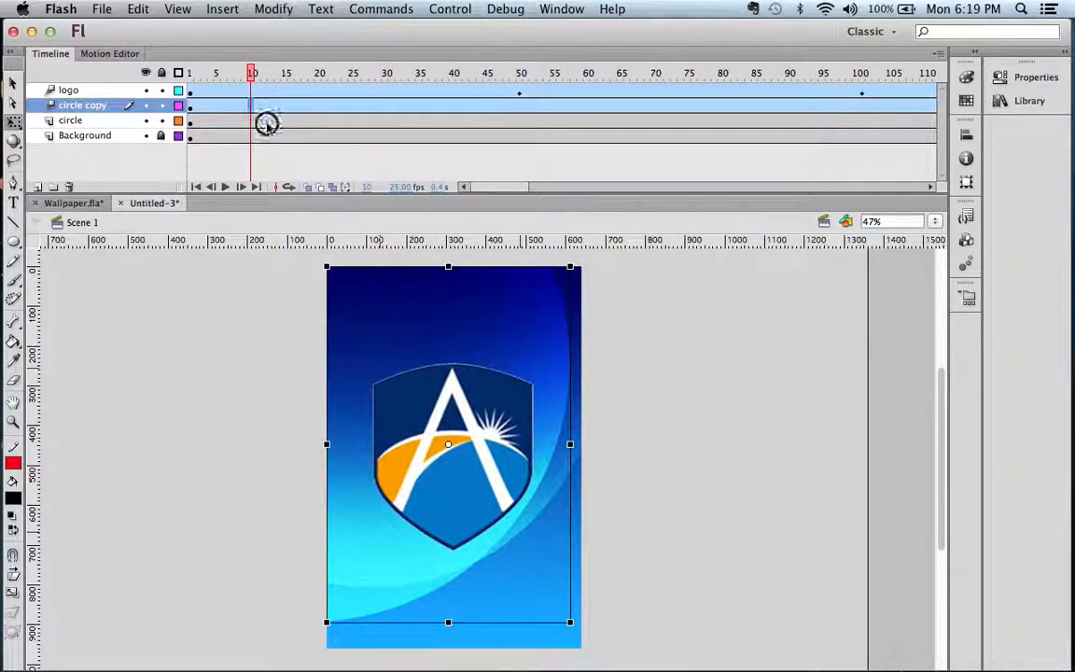
pyautogui.click(266, 122)
pyautogui.rightClick(267, 127)
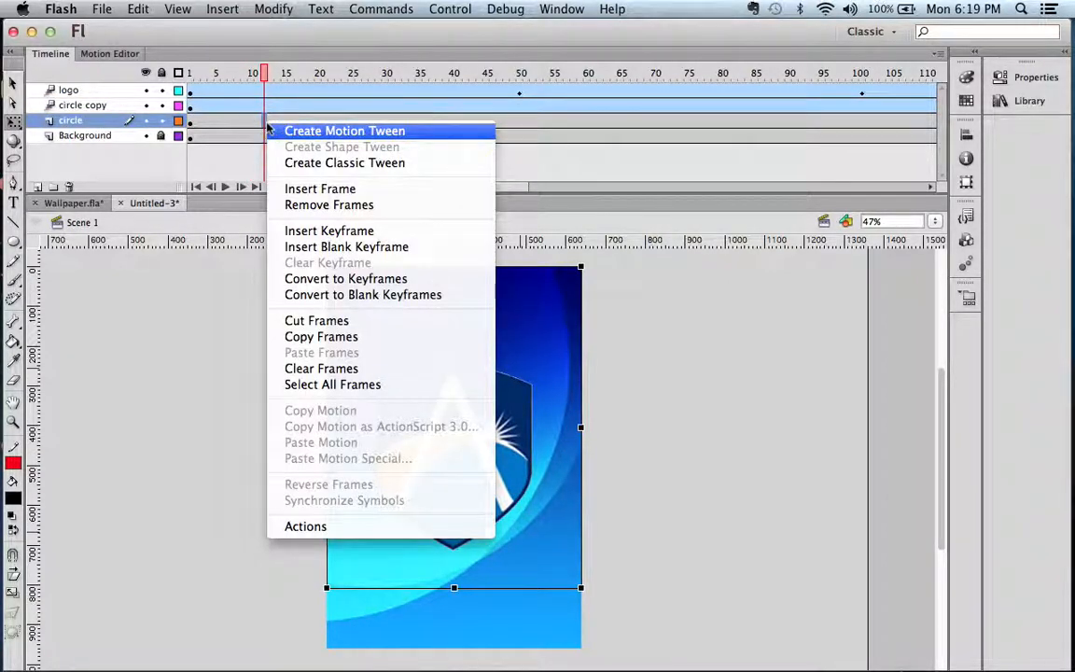
pyautogui.click(280, 131)
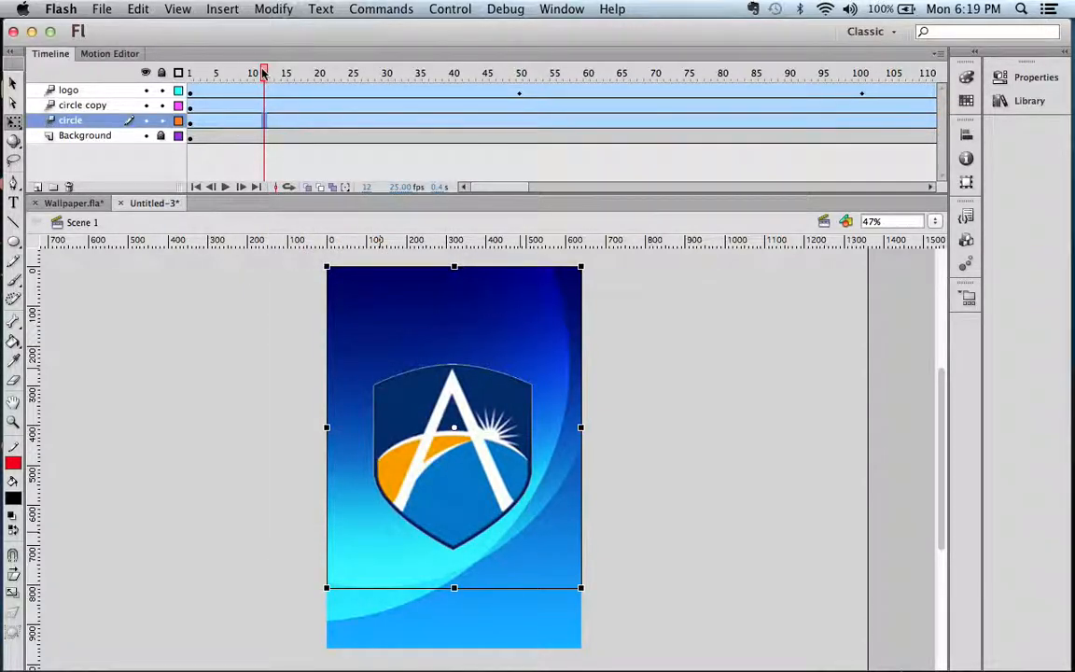
pyautogui.moveTo(264, 74); pyautogui.dragTo(180, 72)
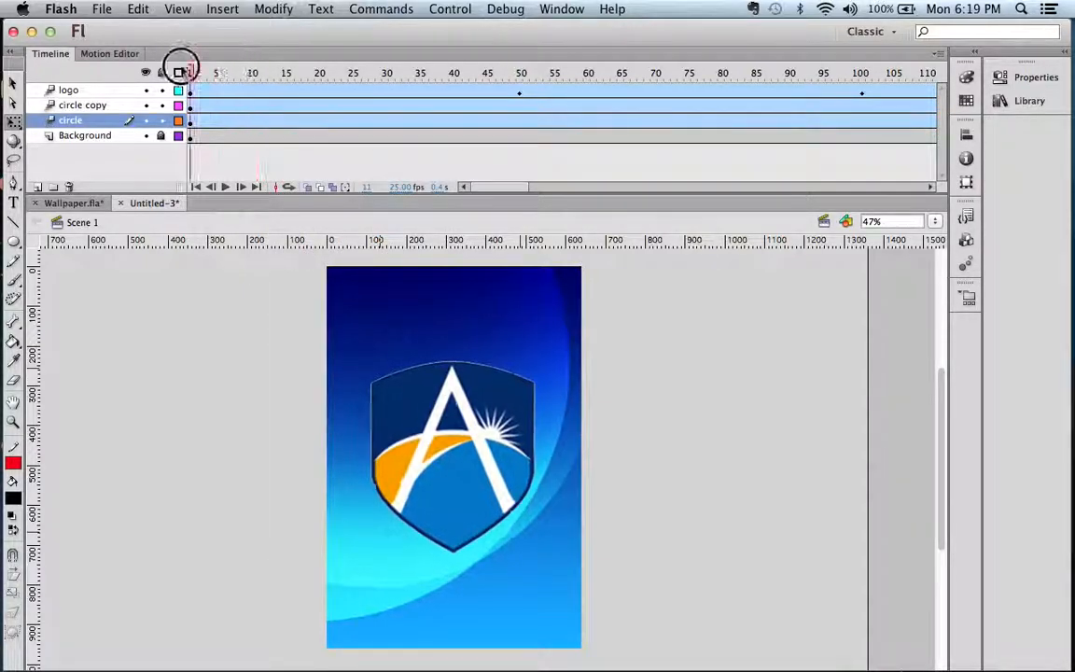
pyautogui.click(109, 54)
pyautogui.click(56, 54)
pyautogui.moveTo(183, 73)
pyautogui.mouseDown()
pyautogui.moveTo(272, 74)
pyautogui.moveTo(168, 70)
pyautogui.mouseUp()
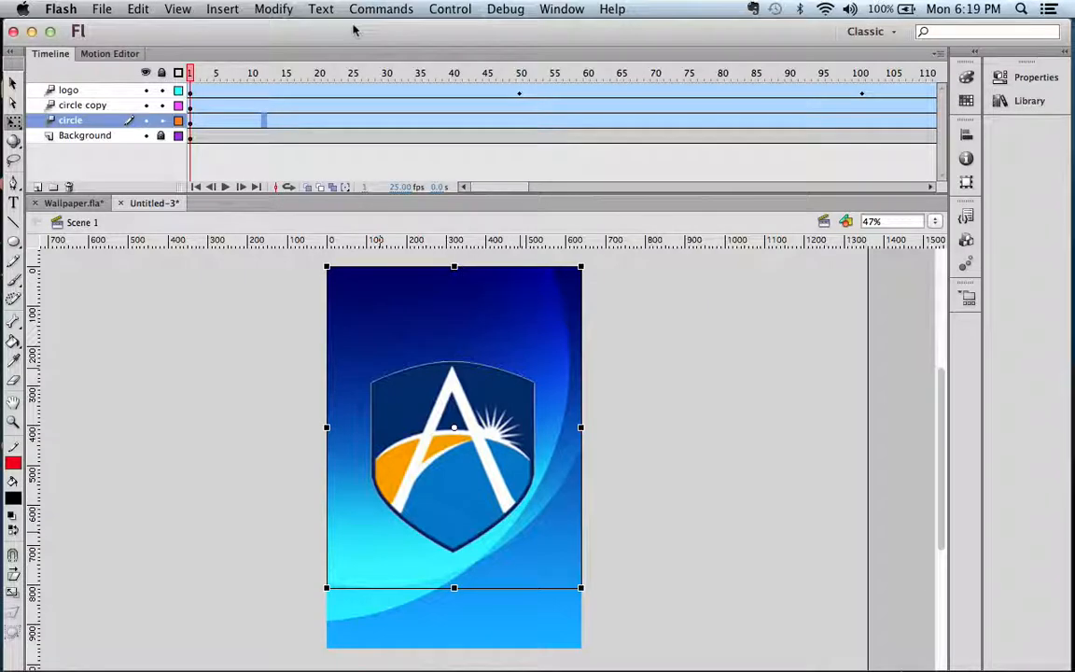
pyautogui.click(558, 8)
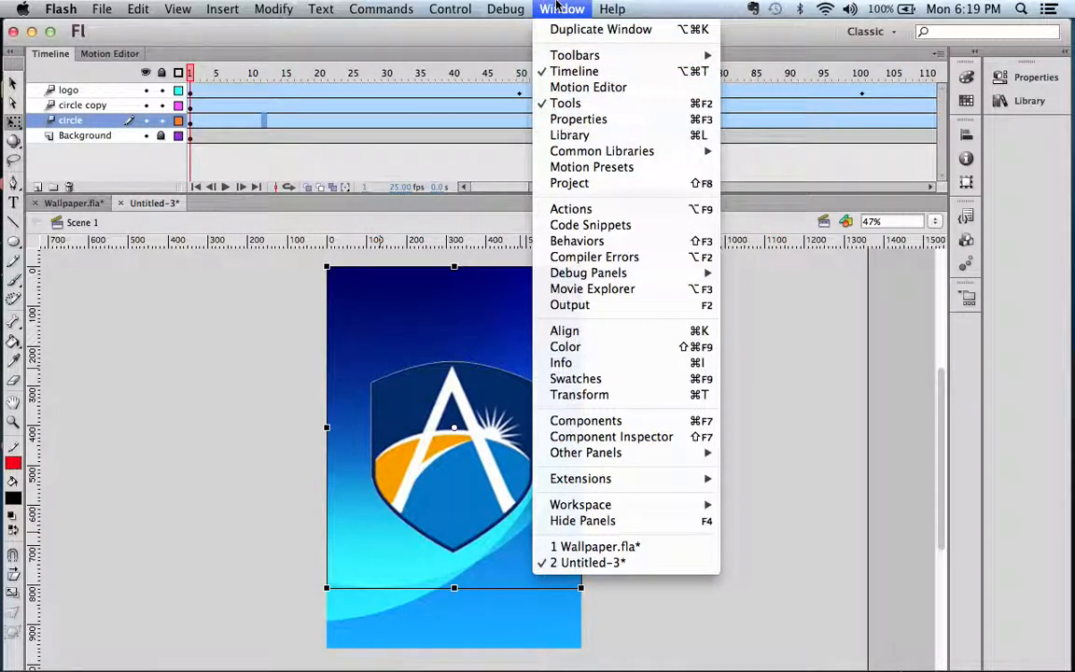
pyautogui.click(557, 8)
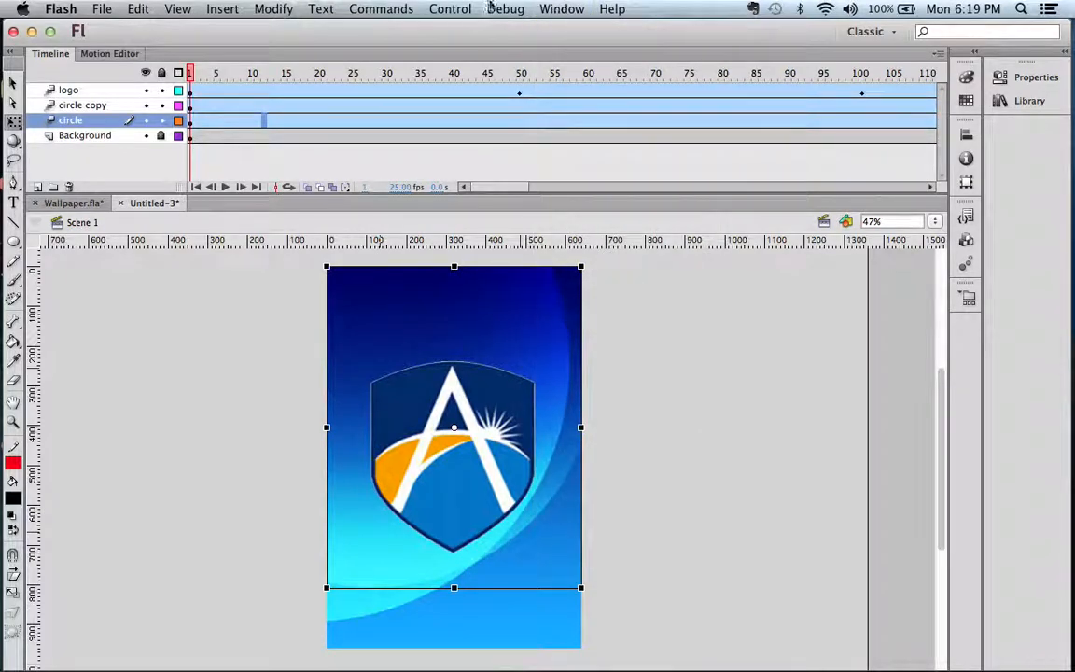
# Add an Alpha color effect to the circle copy layer's motion tween at frame 1.
pyautogui.click(192, 106)
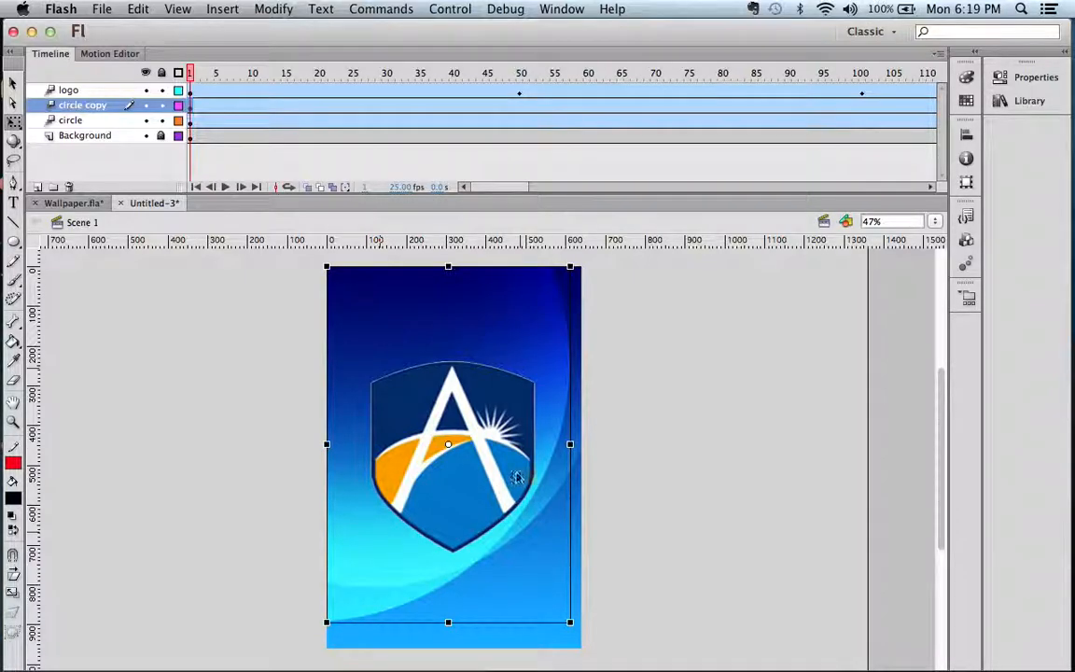
pyautogui.moveTo(216, 71); pyautogui.dragTo(147, 83)
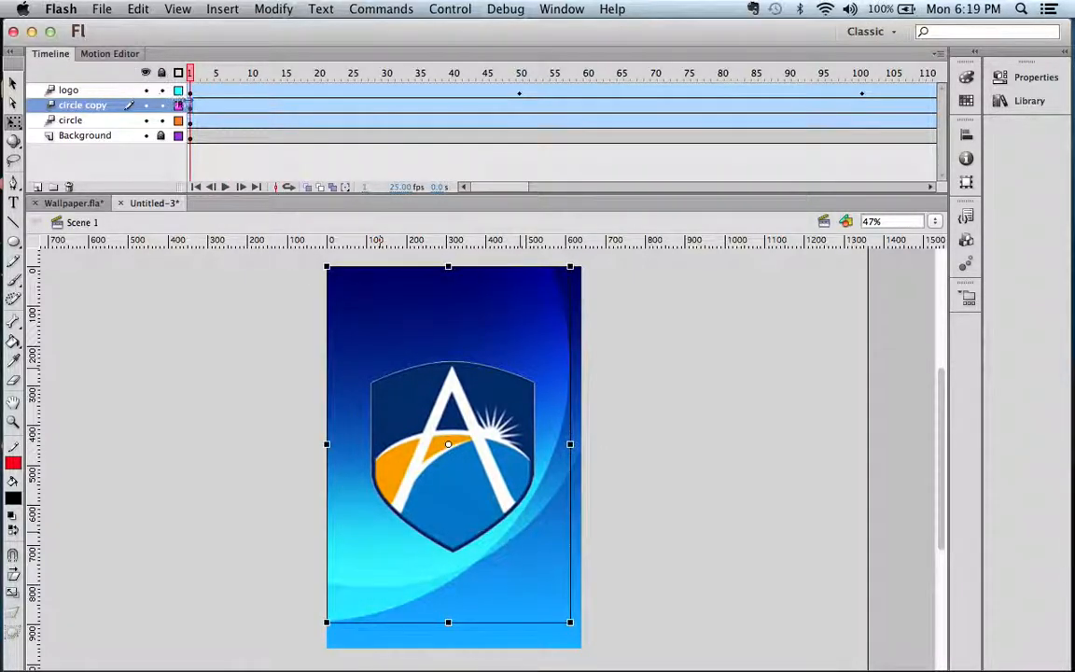
pyautogui.click(113, 54)
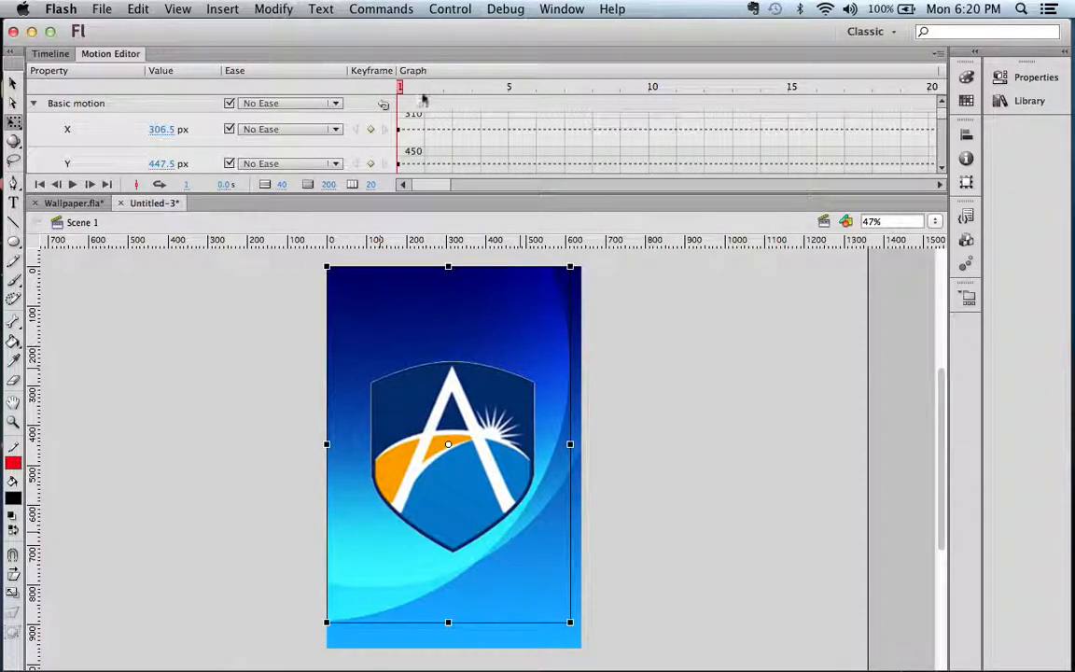
pyautogui.click(32, 104)
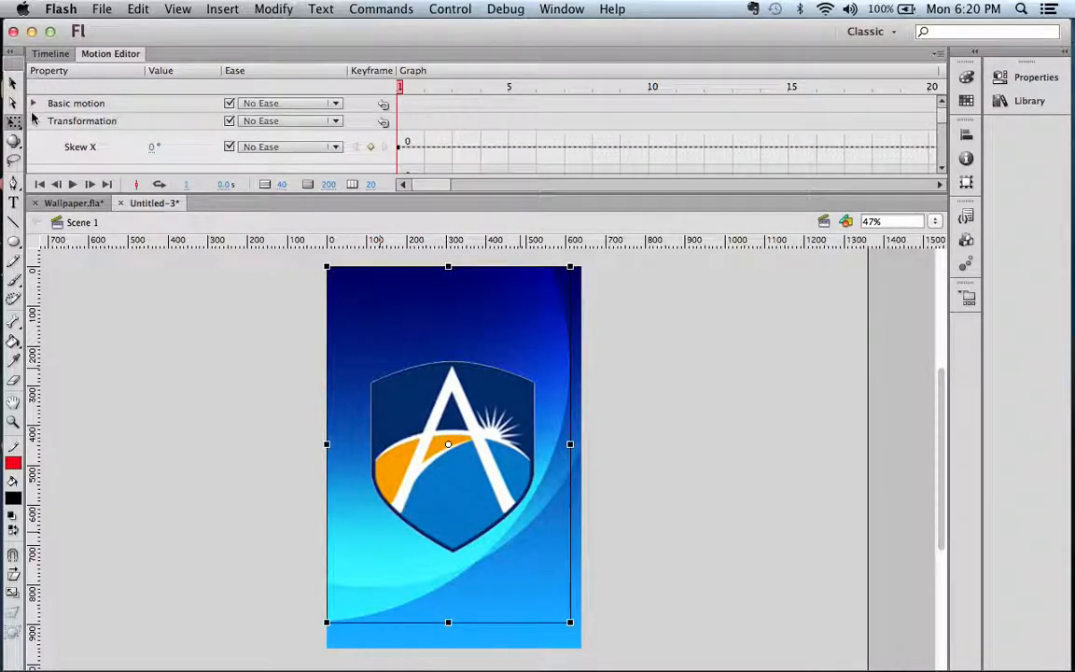
pyautogui.click(35, 121)
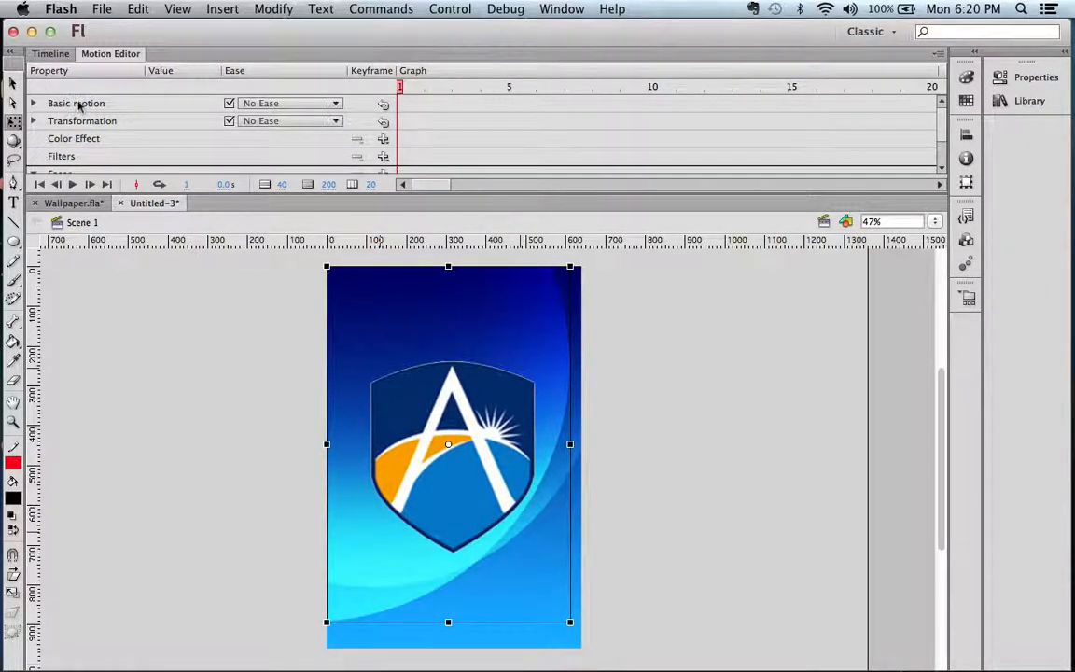
pyautogui.click(383, 139)
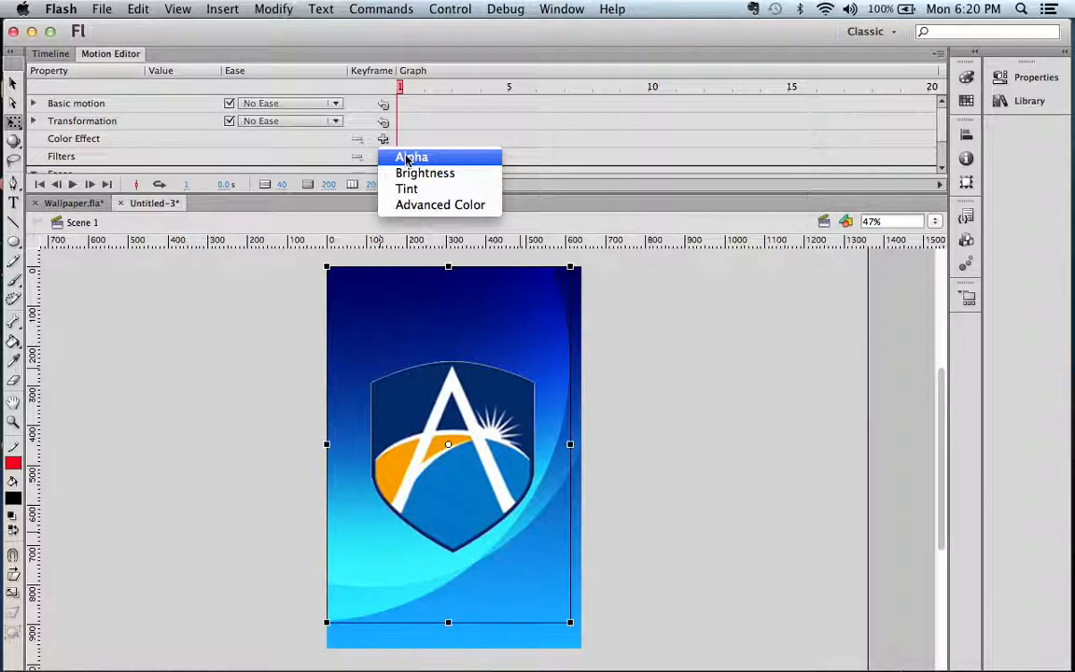
pyautogui.click(409, 157)
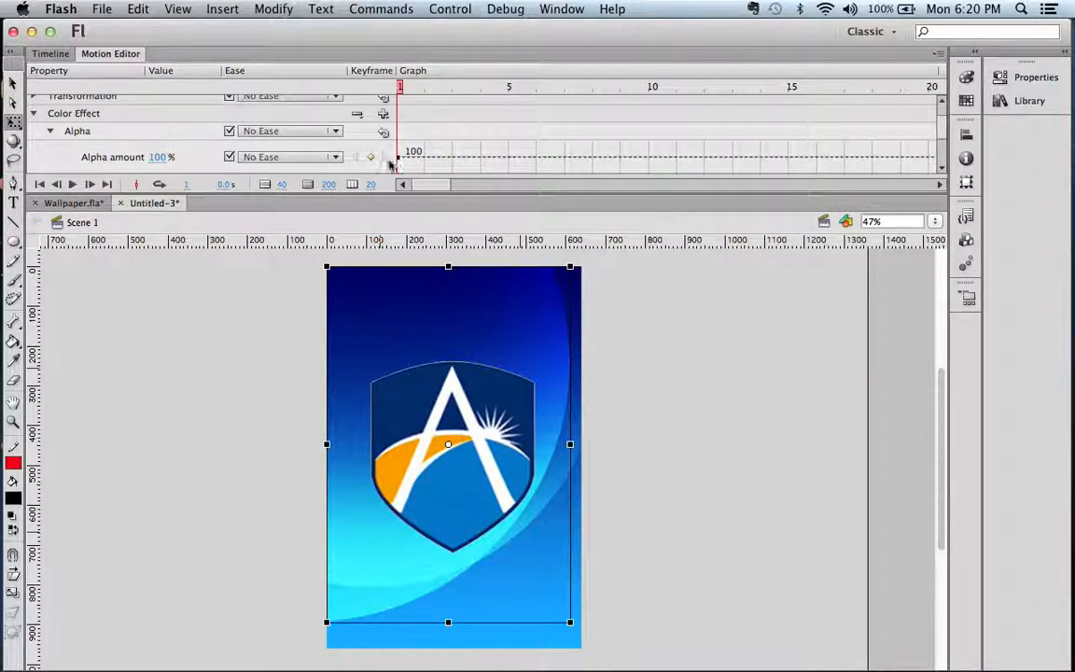
# Try an alpha amount of 0% on the circle copy at frame 1 and return it to 100%.
pyautogui.moveTo(399, 84); pyautogui.dragTo(312, 91)
pyautogui.moveTo(164, 157); pyautogui.dragTo(65, 158)
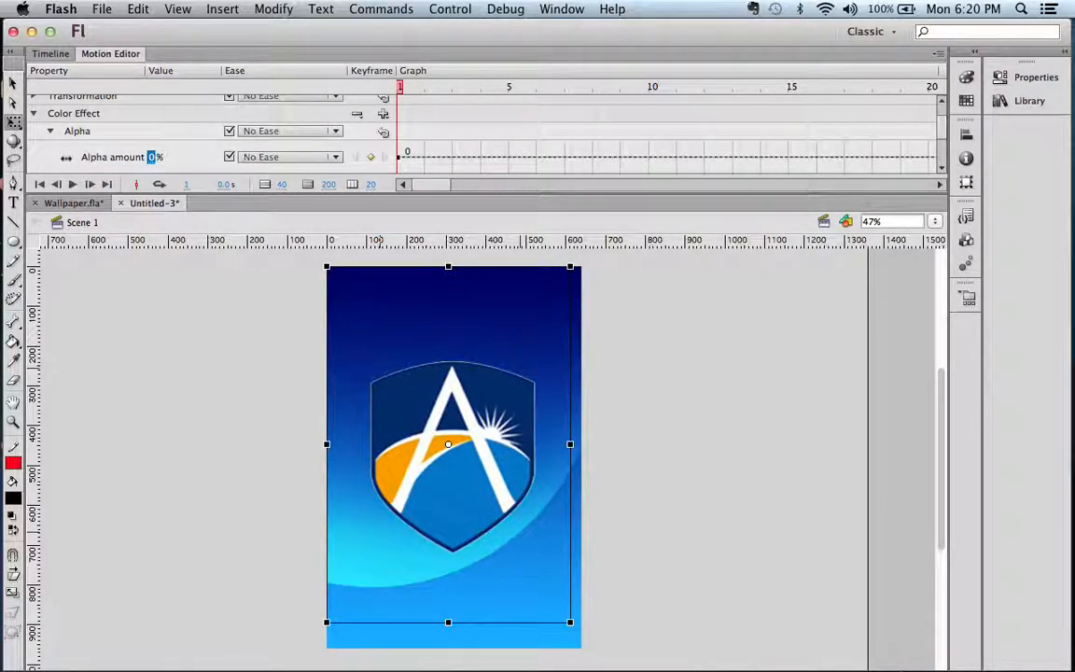
pyautogui.moveTo(152, 157); pyautogui.dragTo(366, 155)
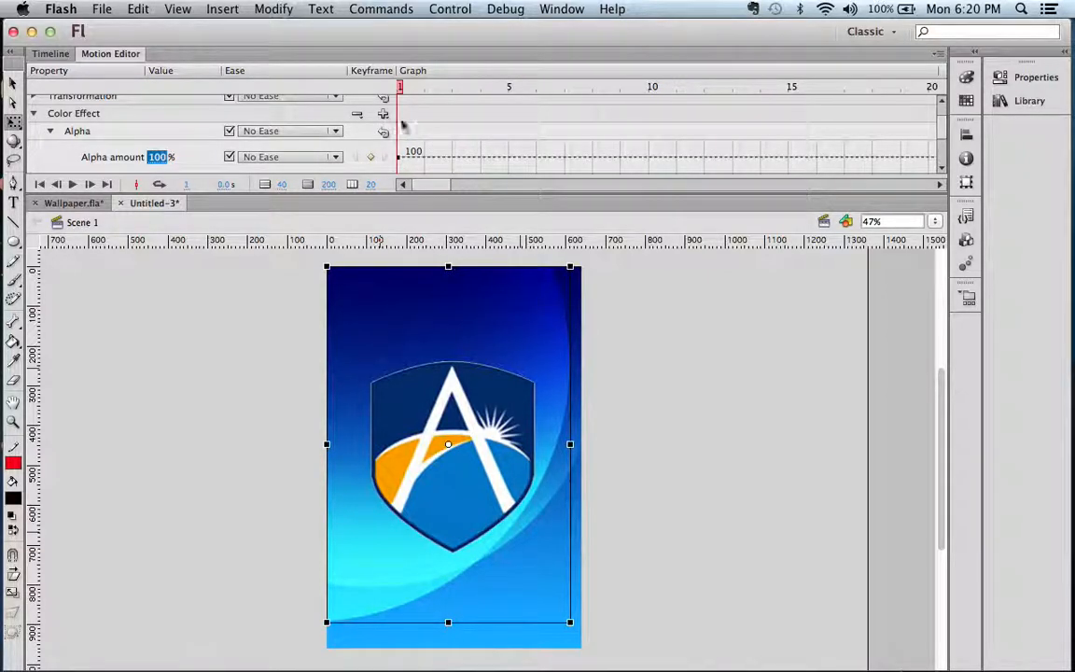
# Set the circle copy's alpha amount to 0% at frame 250 of its motion tween.
pyautogui.click(50, 53)
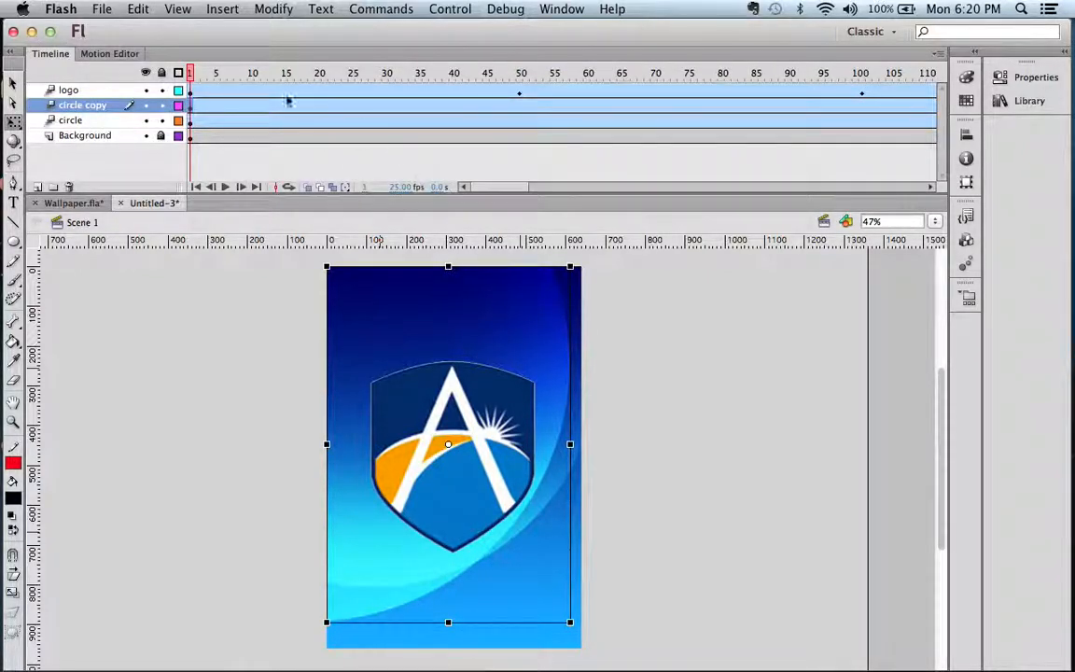
pyautogui.moveTo(233, 79); pyautogui.dragTo(1067, 80)
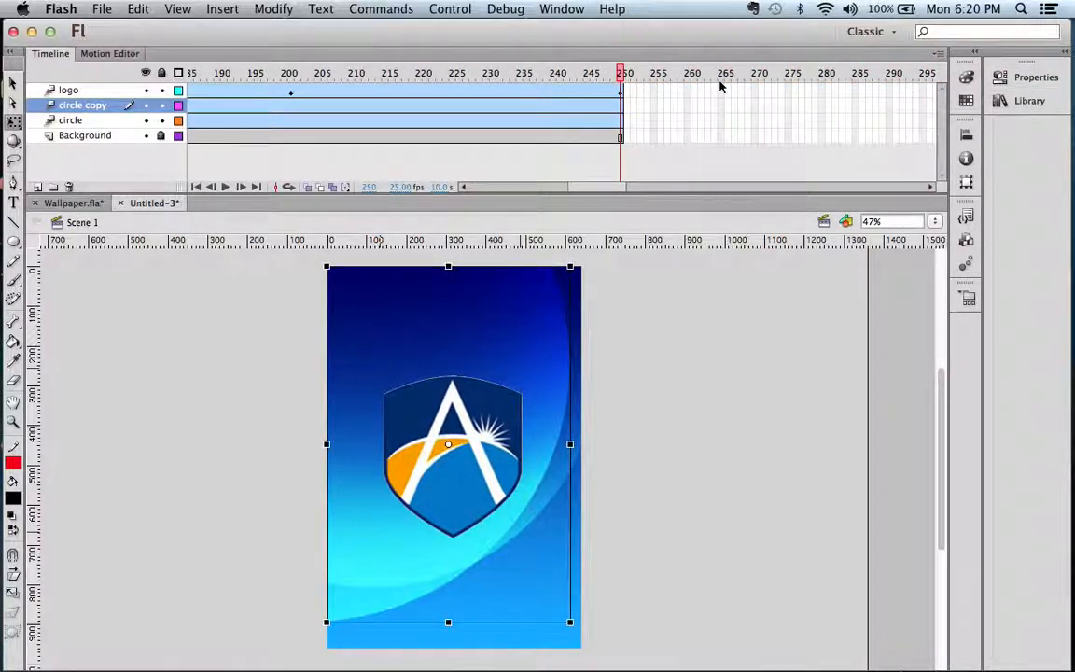
pyautogui.click(104, 53)
pyautogui.moveTo(153, 157); pyautogui.dragTo(17, 149)
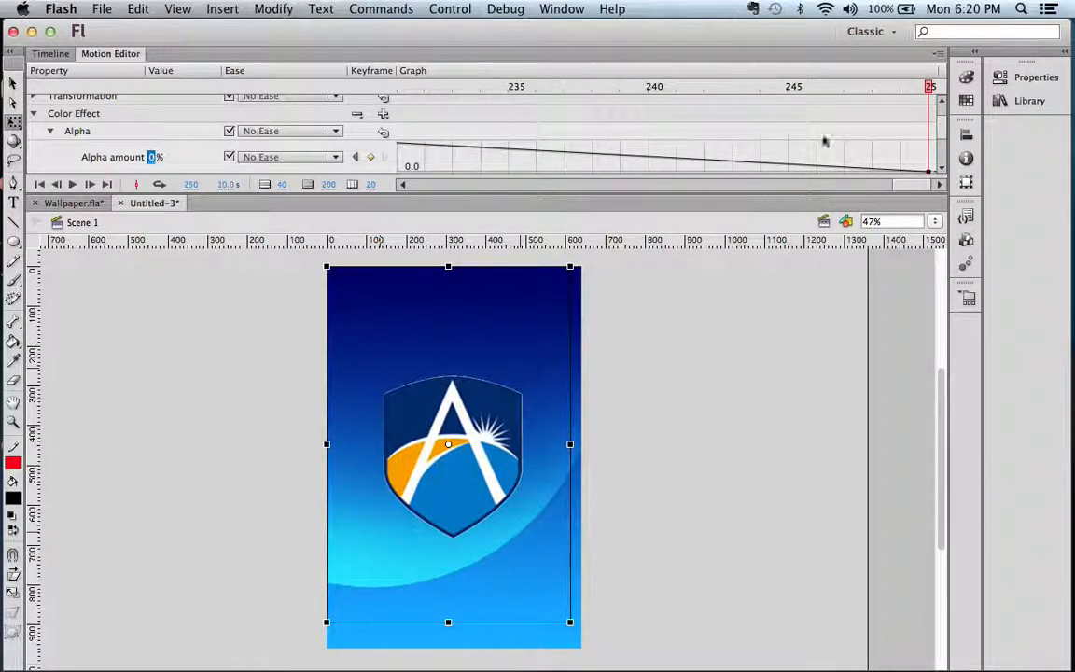
# Scrub through the circle copy's fade to check it and return the playhead to frame 1.
pyautogui.moveTo(929, 86); pyautogui.dragTo(196, 86)
pyautogui.click(51, 54)
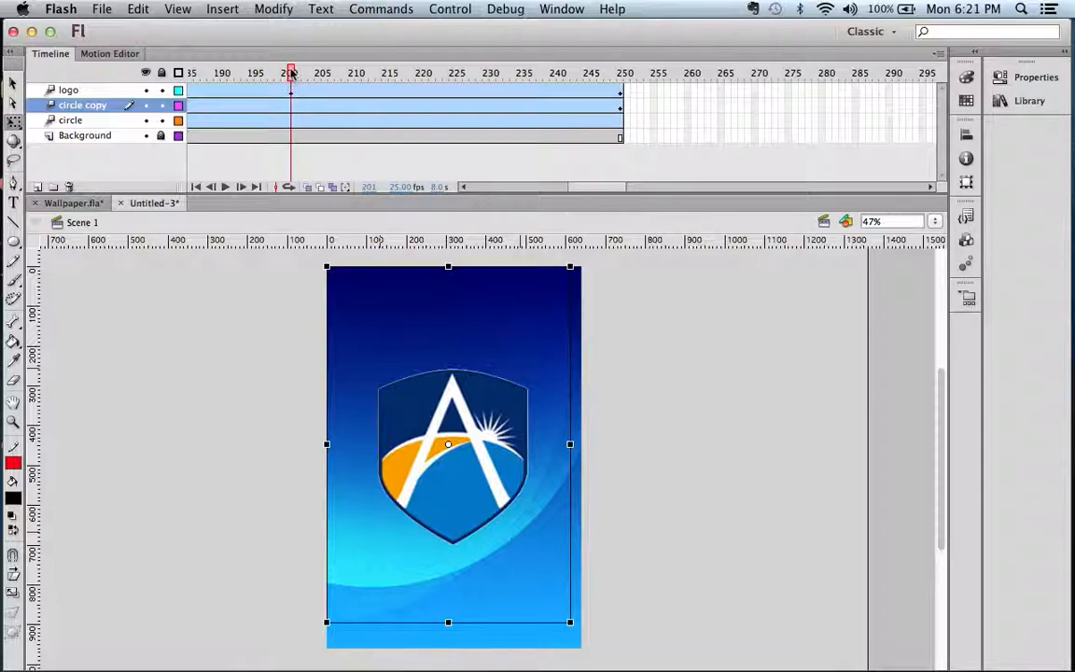
pyautogui.moveTo(292, 73); pyautogui.dragTo(618, 62)
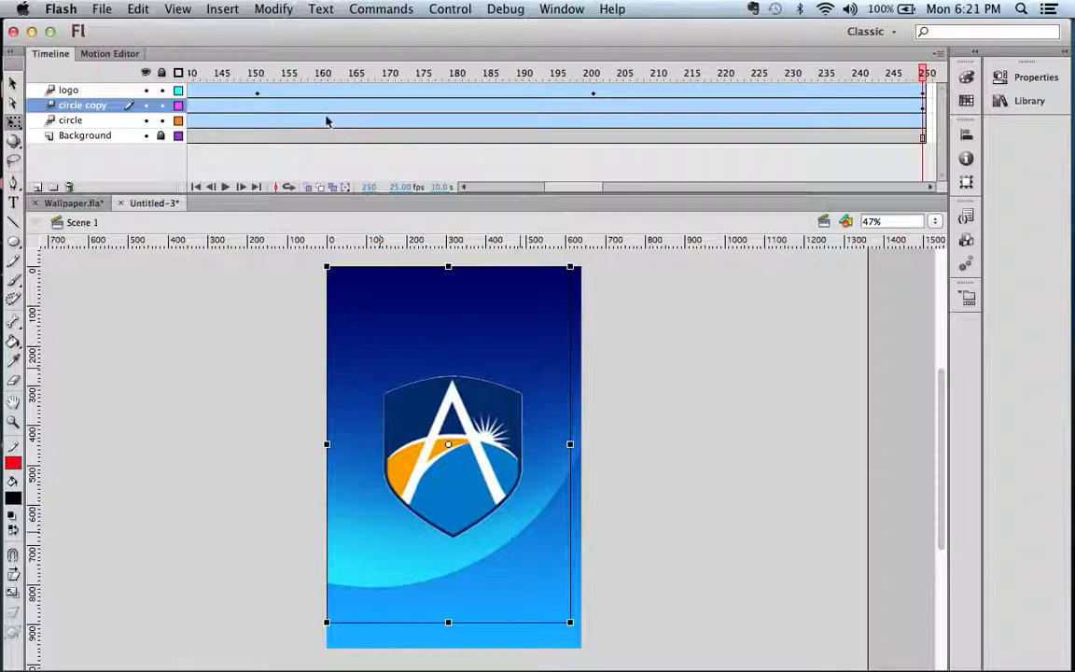
pyautogui.moveTo(492, 72); pyautogui.dragTo(161, 78)
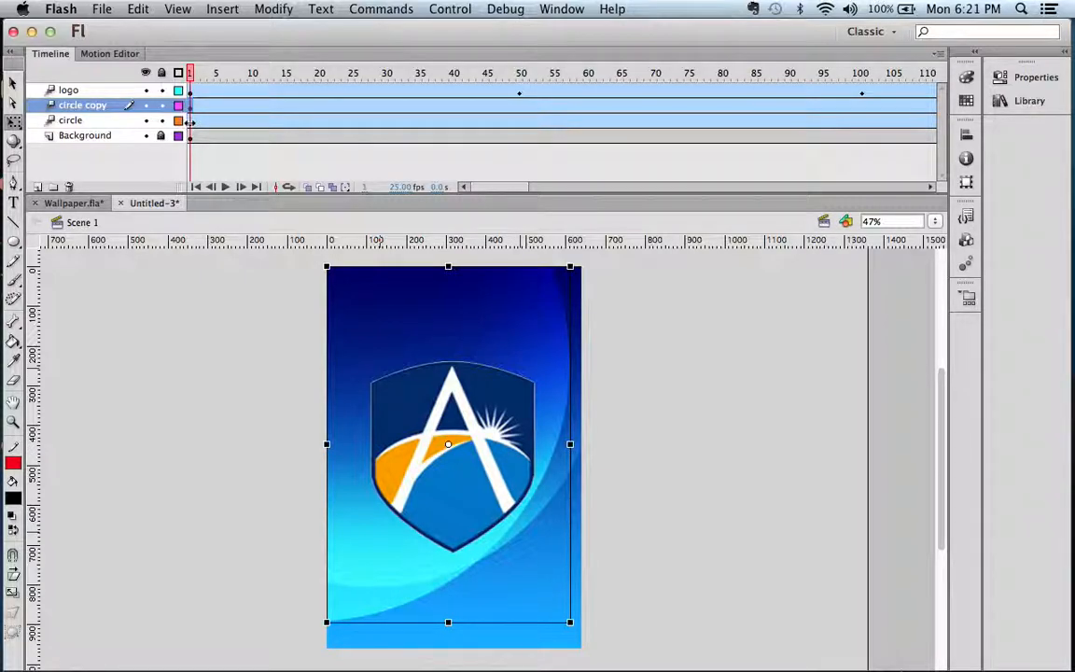
# Add an Alpha color effect to the circle layer's motion tween and set its alpha amount to 0% at frame 1.
pyautogui.click(196, 125)
pyautogui.click(190, 121)
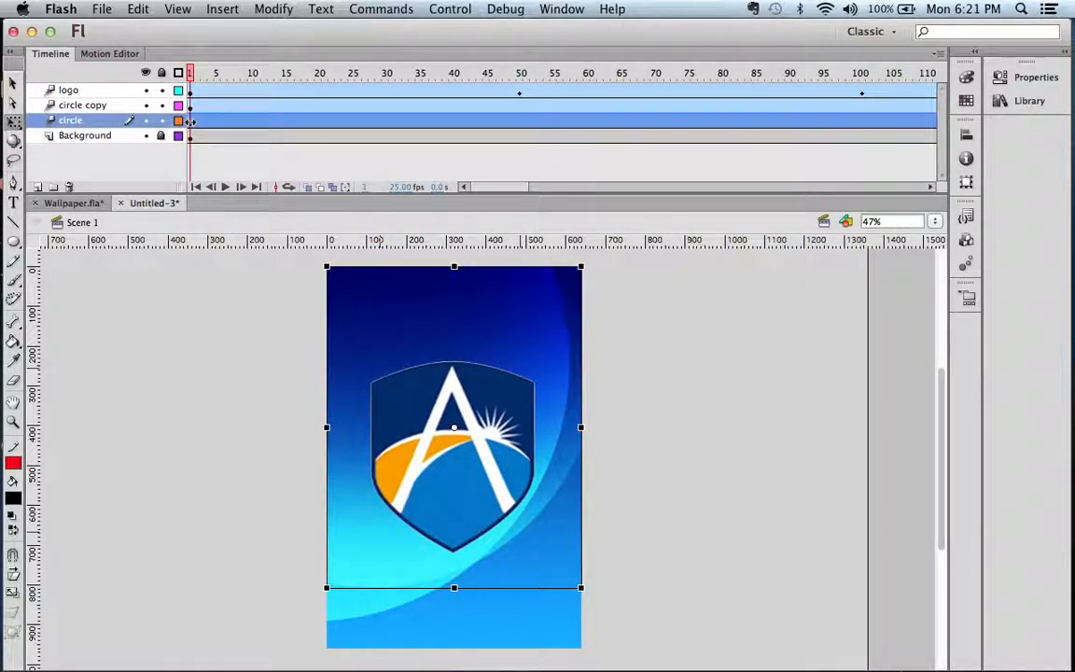
pyautogui.click(112, 54)
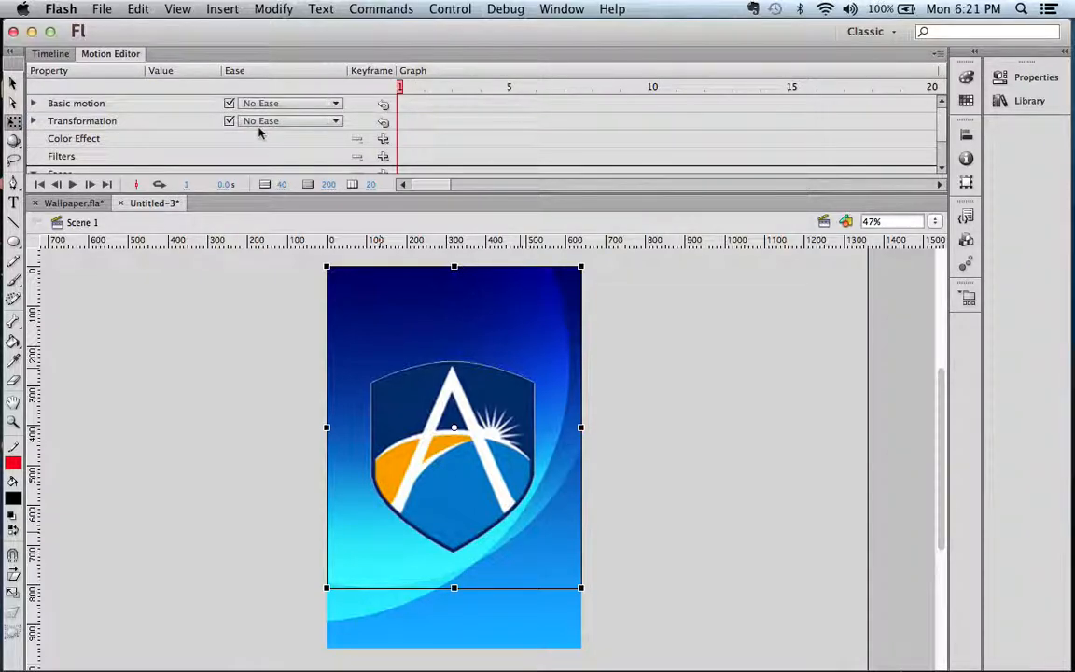
pyautogui.click(383, 139)
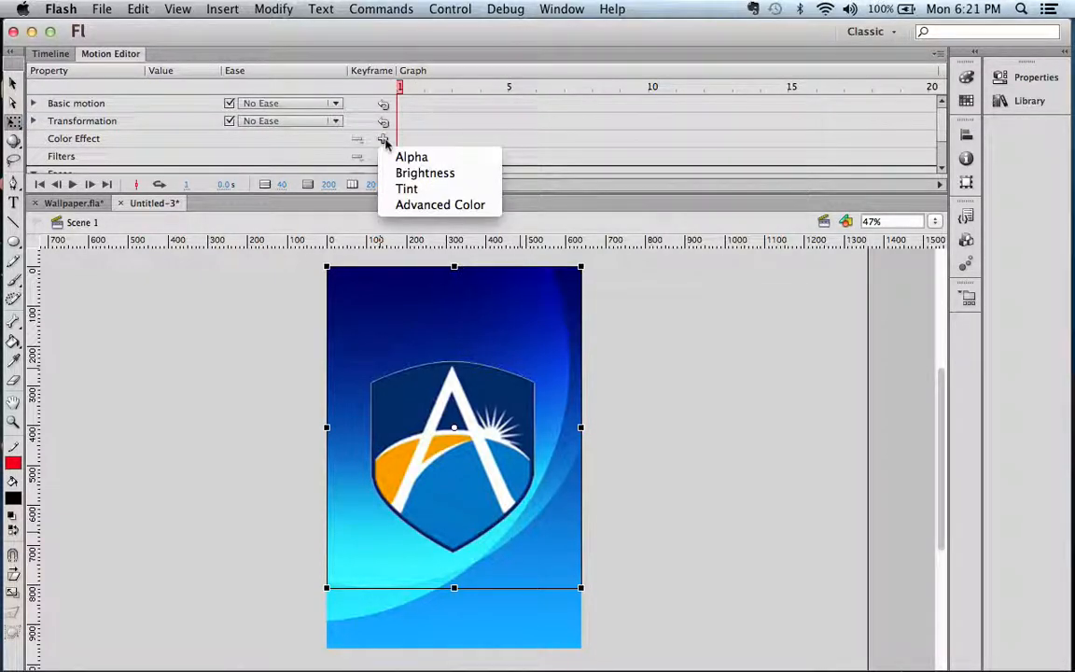
pyautogui.click(399, 155)
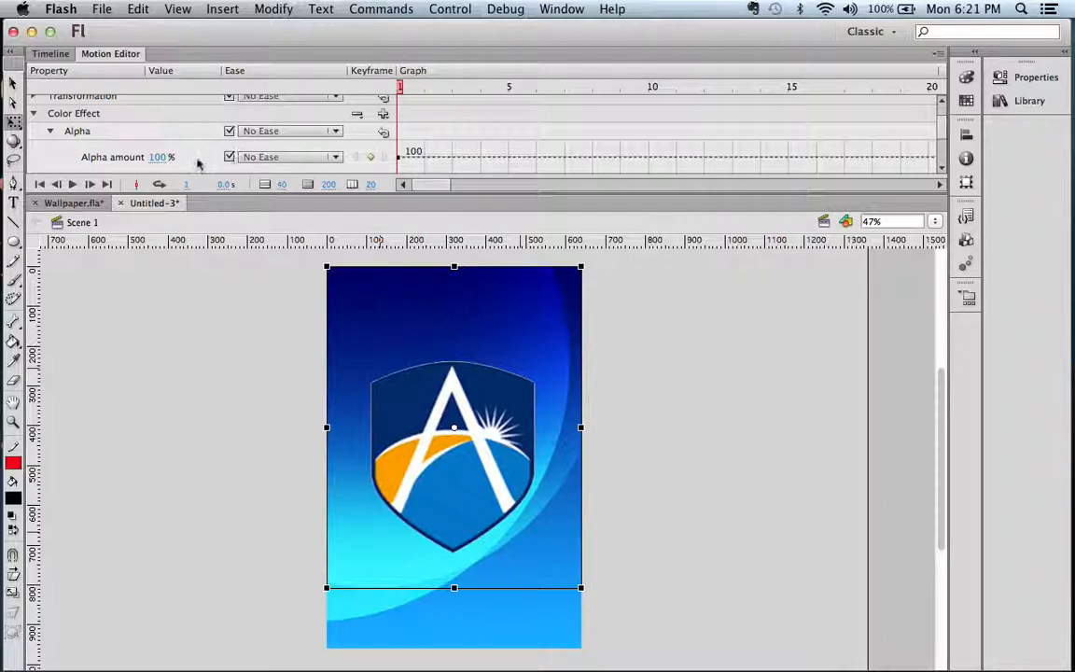
pyautogui.moveTo(161, 158); pyautogui.dragTo(5, 136)
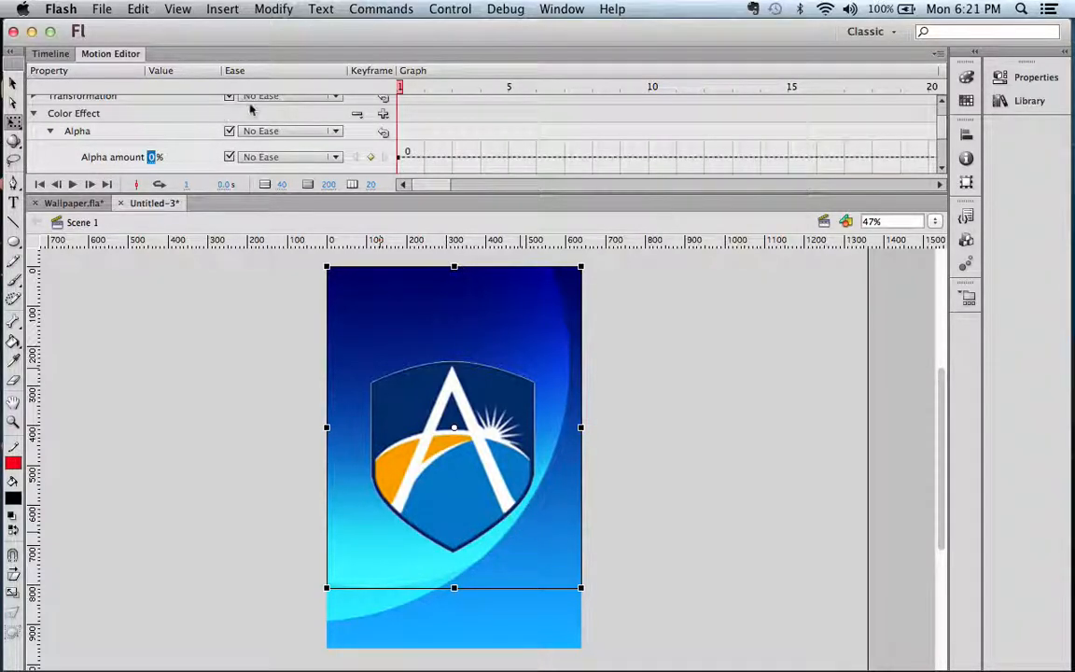
# Set the circle layer's alpha amount to 100% at frame 250.
pyautogui.click(52, 55)
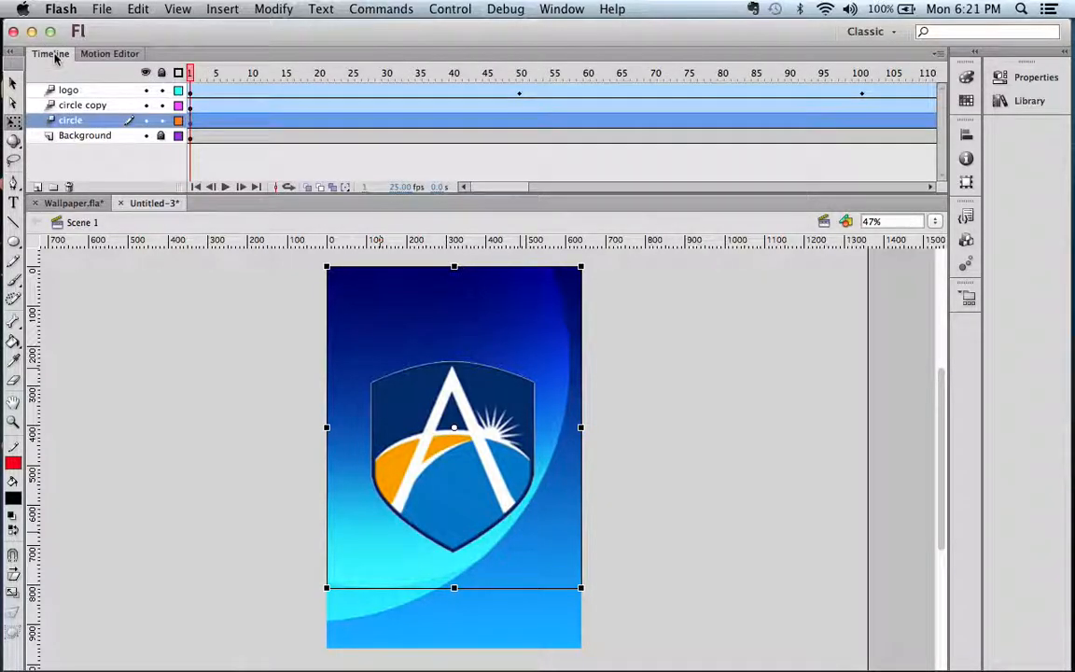
pyautogui.moveTo(508, 191); pyautogui.dragTo(611, 180)
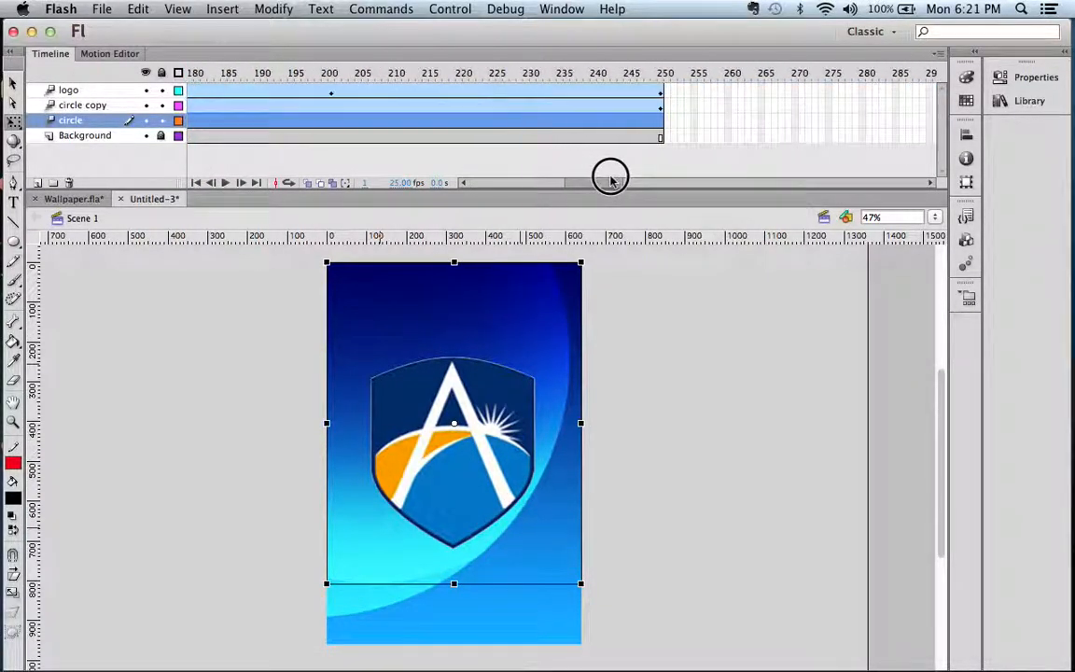
pyautogui.moveTo(630, 67); pyautogui.dragTo(664, 68)
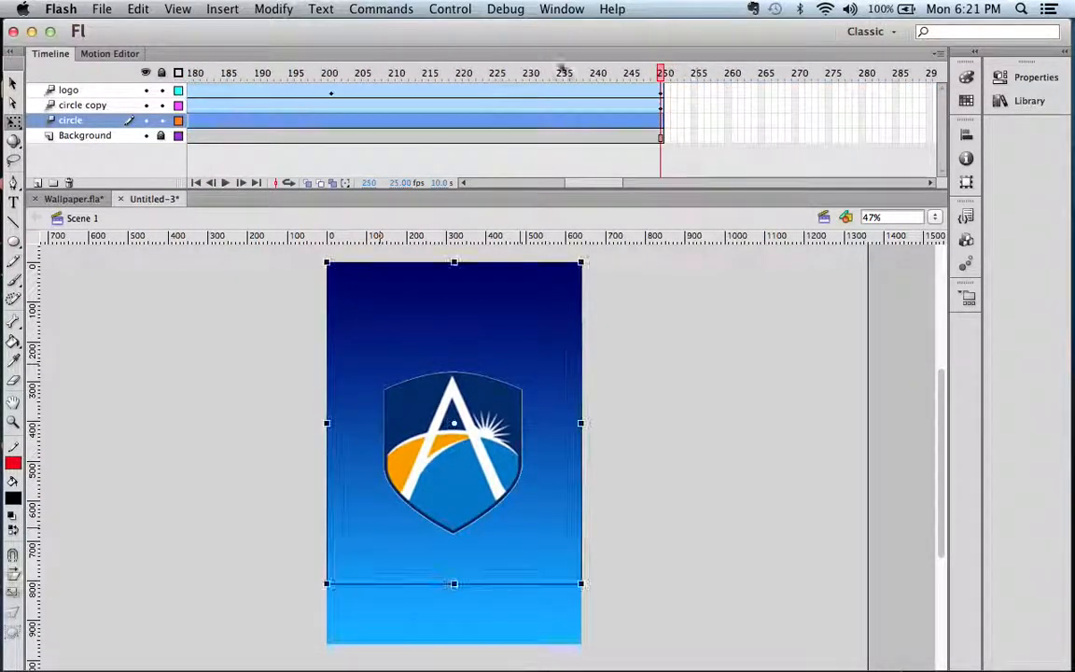
pyautogui.click(110, 53)
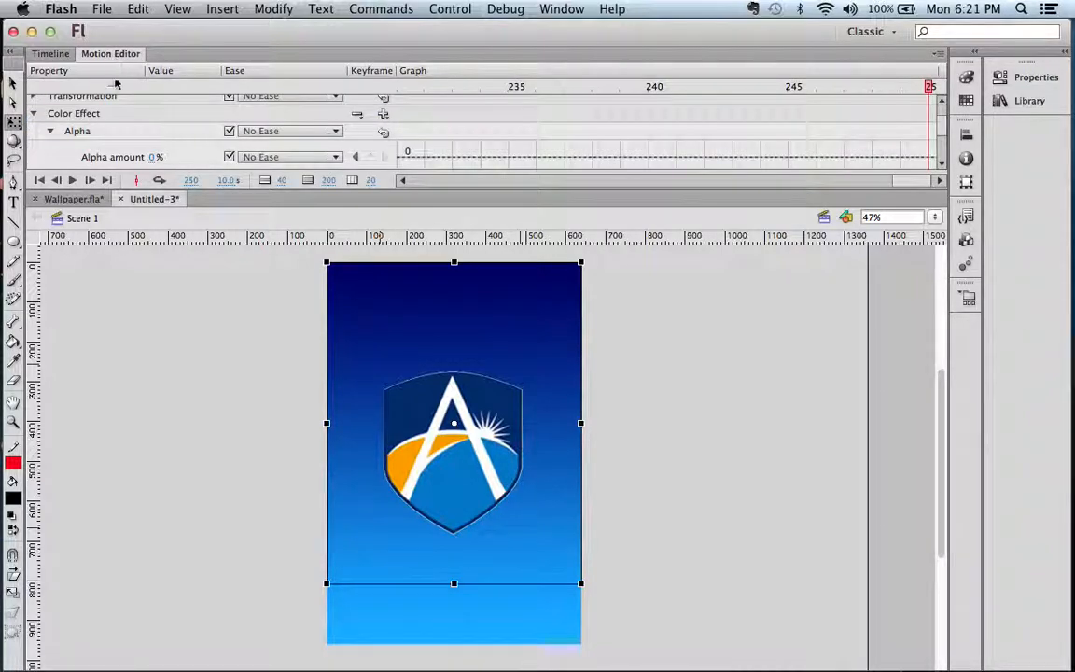
pyautogui.moveTo(148, 159); pyautogui.dragTo(374, 156)
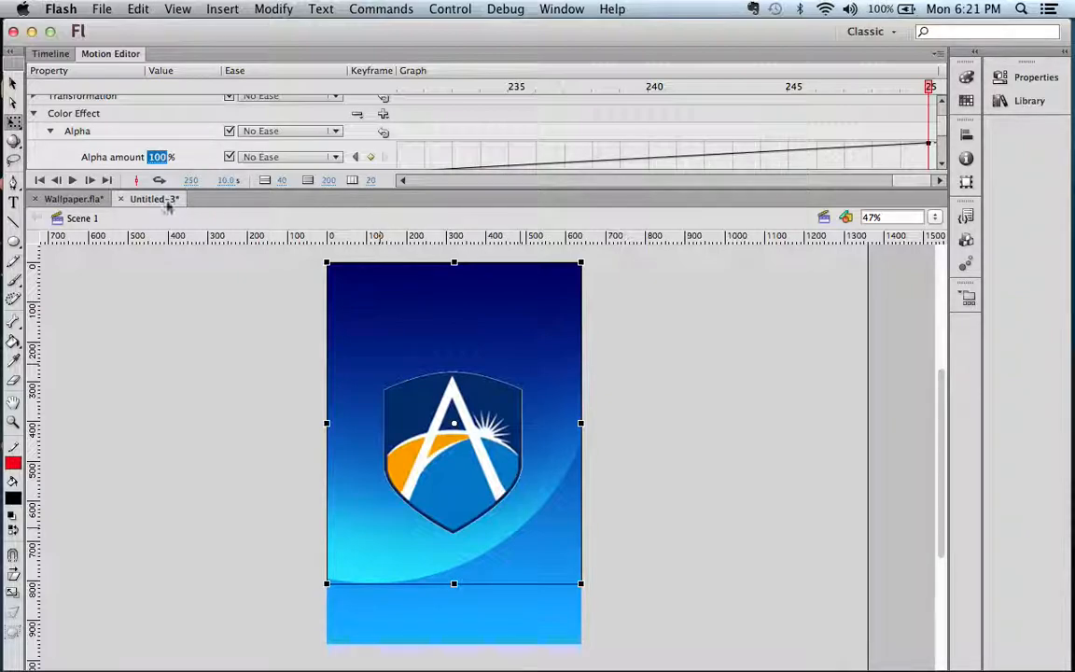
# Return the playhead to frame 1, switch to the Selection tool and play the animation through to the end.
pyautogui.click(38, 53)
pyautogui.moveTo(362, 77); pyautogui.dragTo(161, 75)
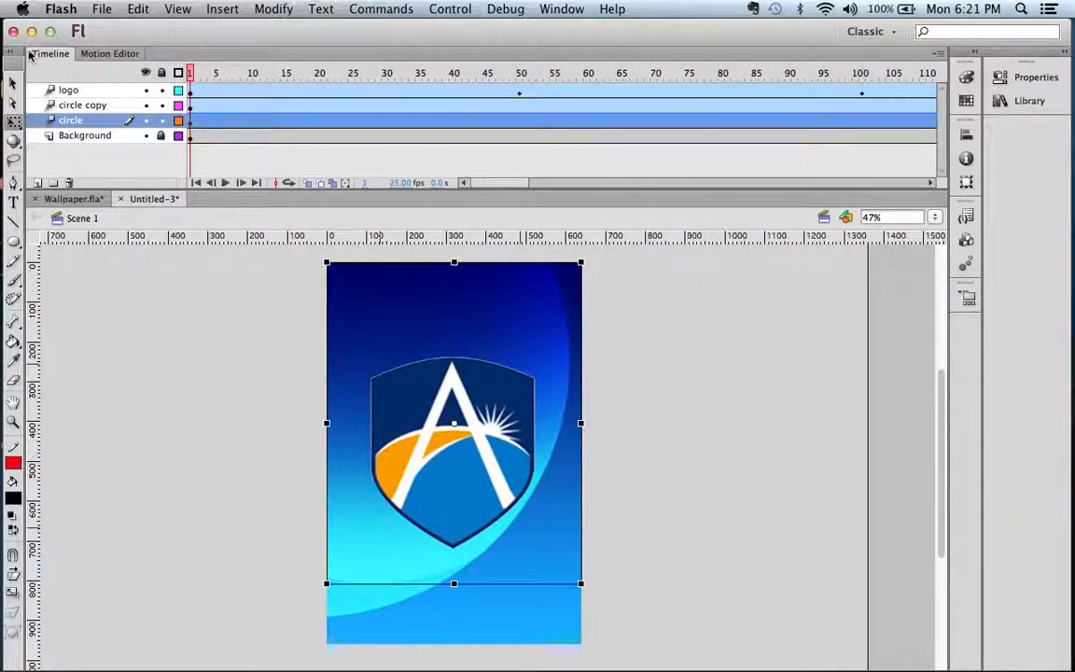
pyautogui.click(13, 83)
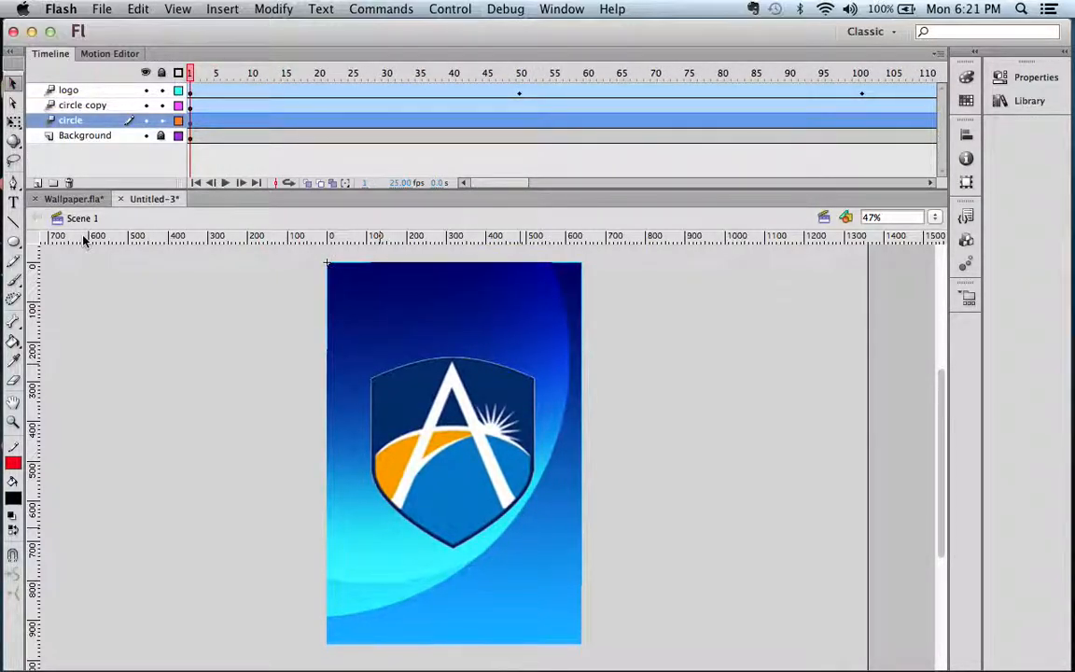
pyautogui.press('Return')
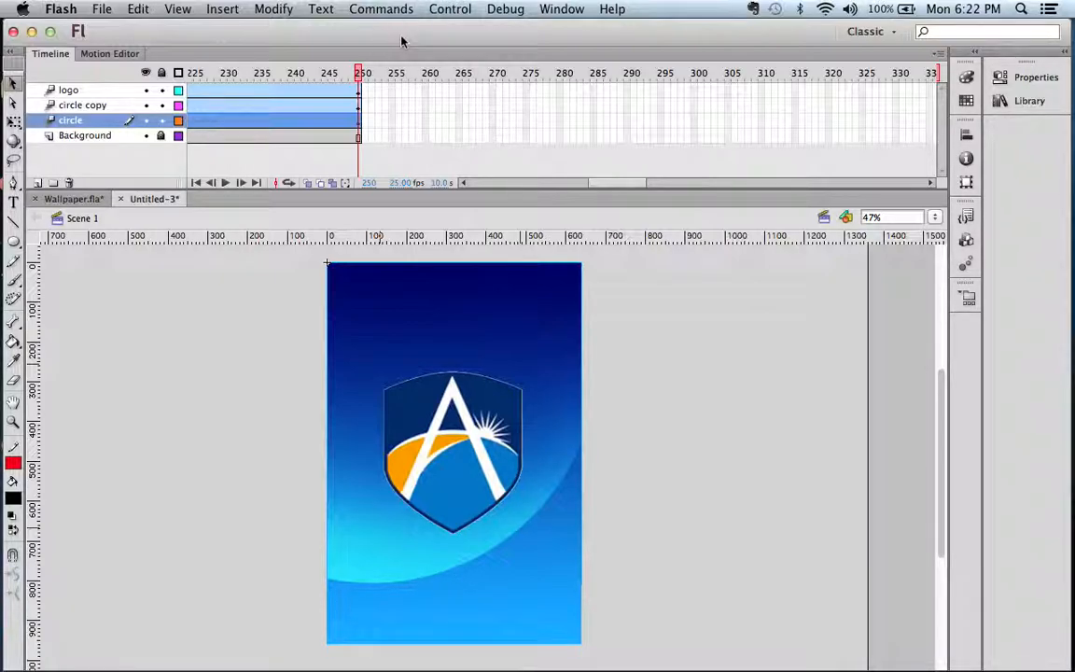
# Test the wallpaper movie as an SWF and close the preview window.
pyautogui.click(445, 8)
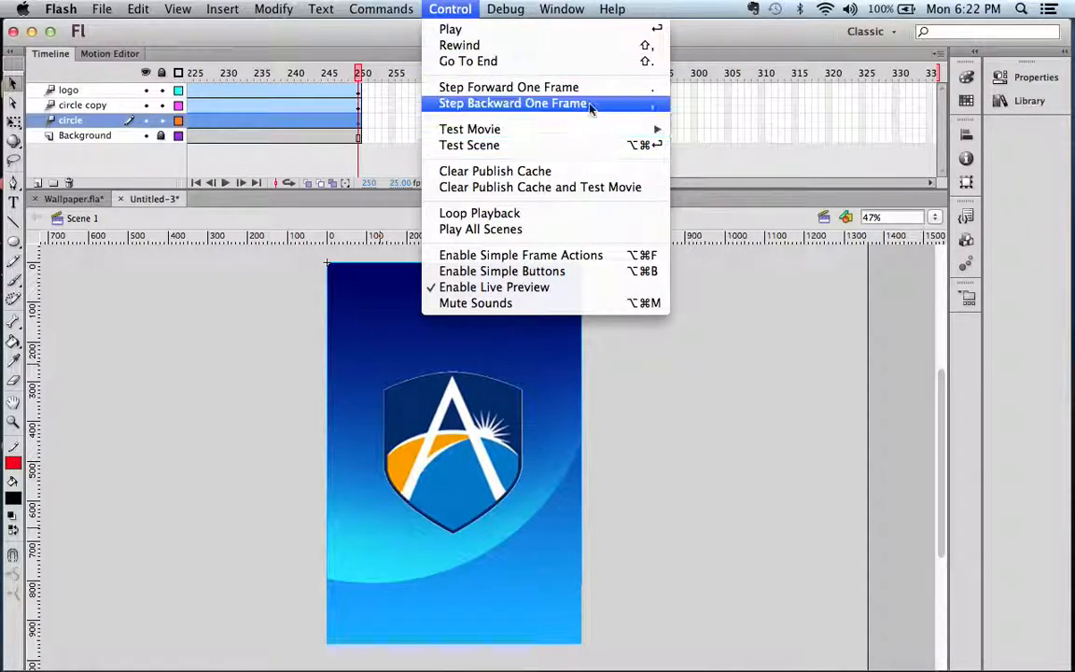
pyautogui.moveTo(605, 130)
pyautogui.click(700, 219)
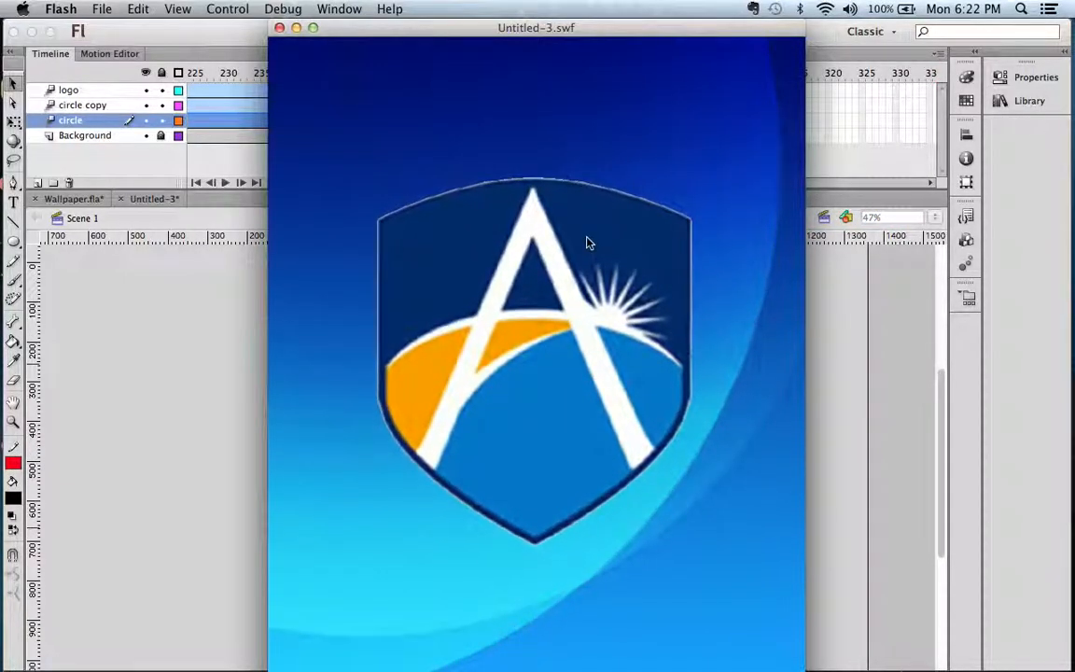
pyautogui.click(279, 28)
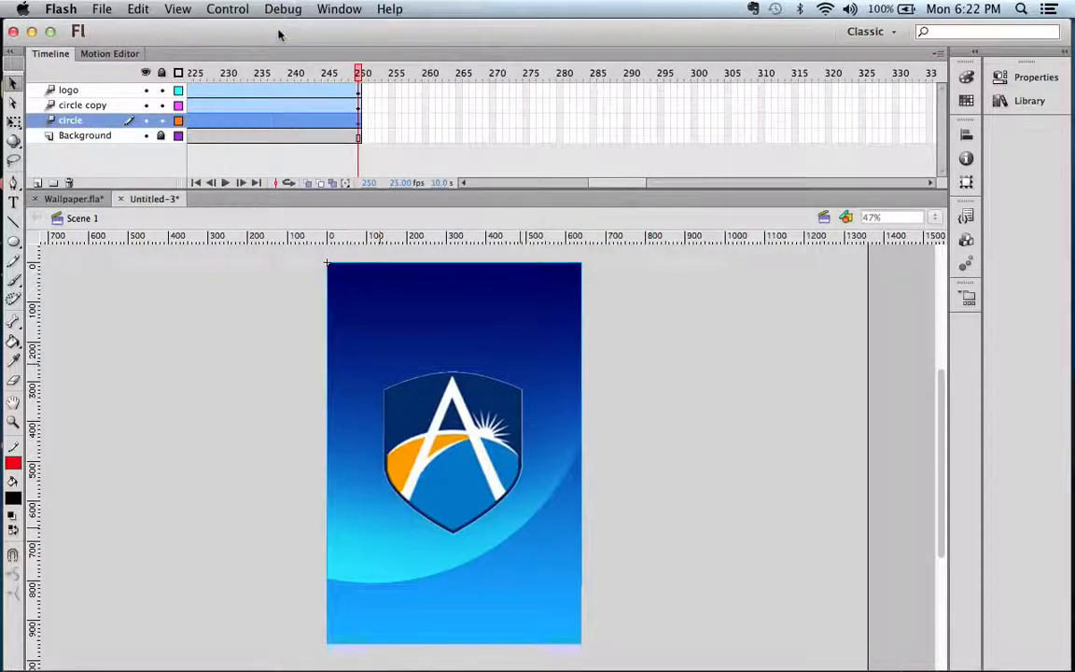
# Start a movie export in the Animated GIF format and name the file wallpaper.gif.
pyautogui.click(102, 8)
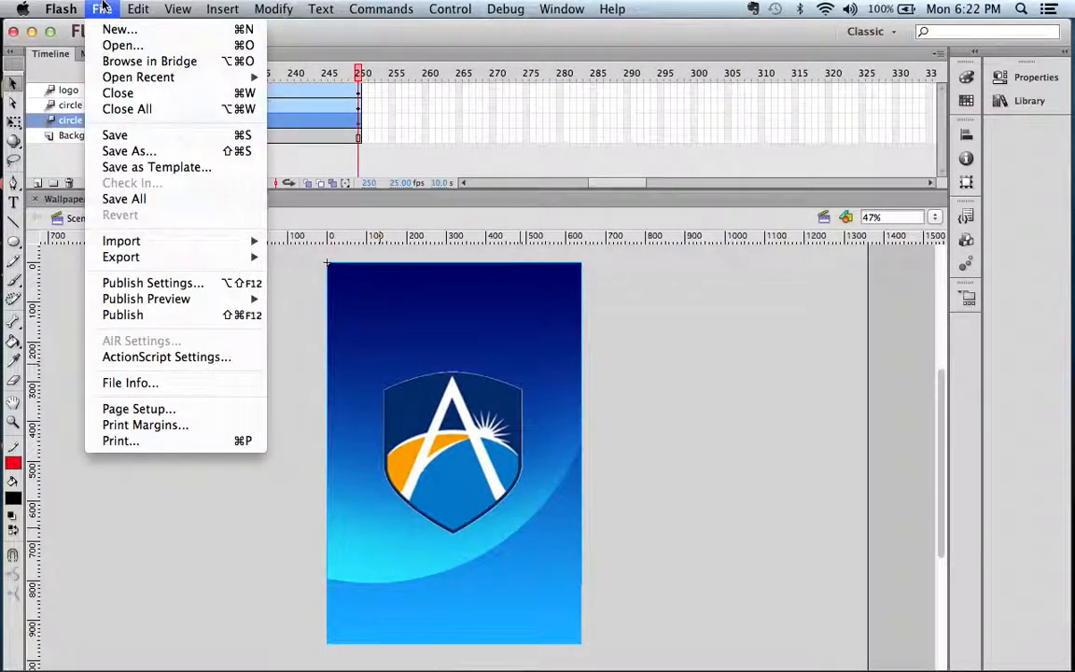
pyautogui.moveTo(189, 248)
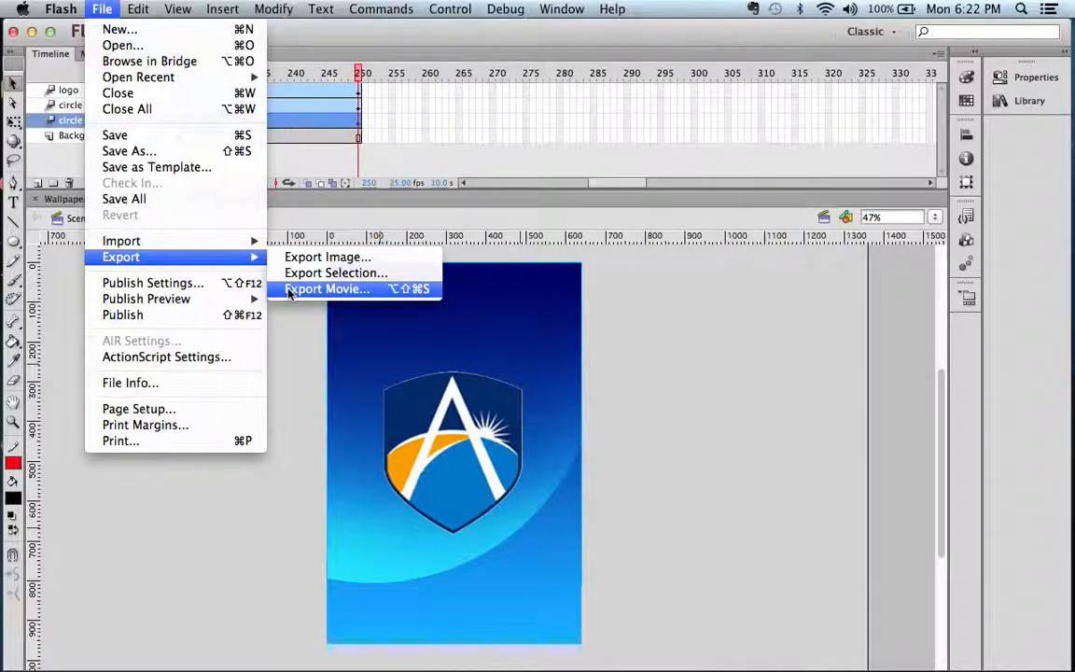
pyautogui.click(291, 292)
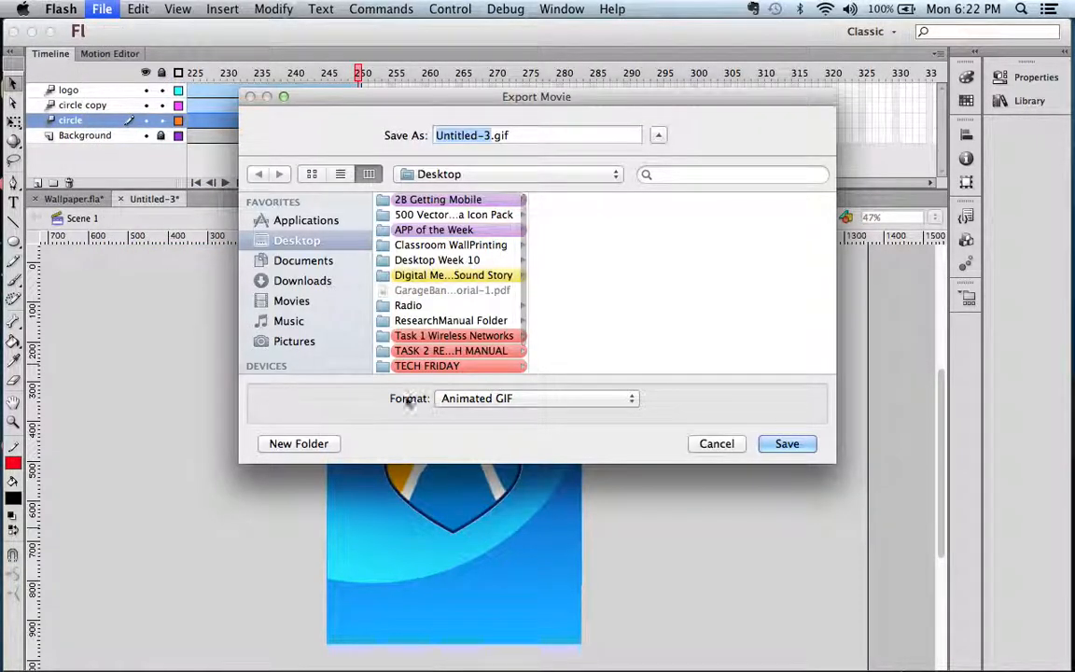
pyautogui.click(529, 399)
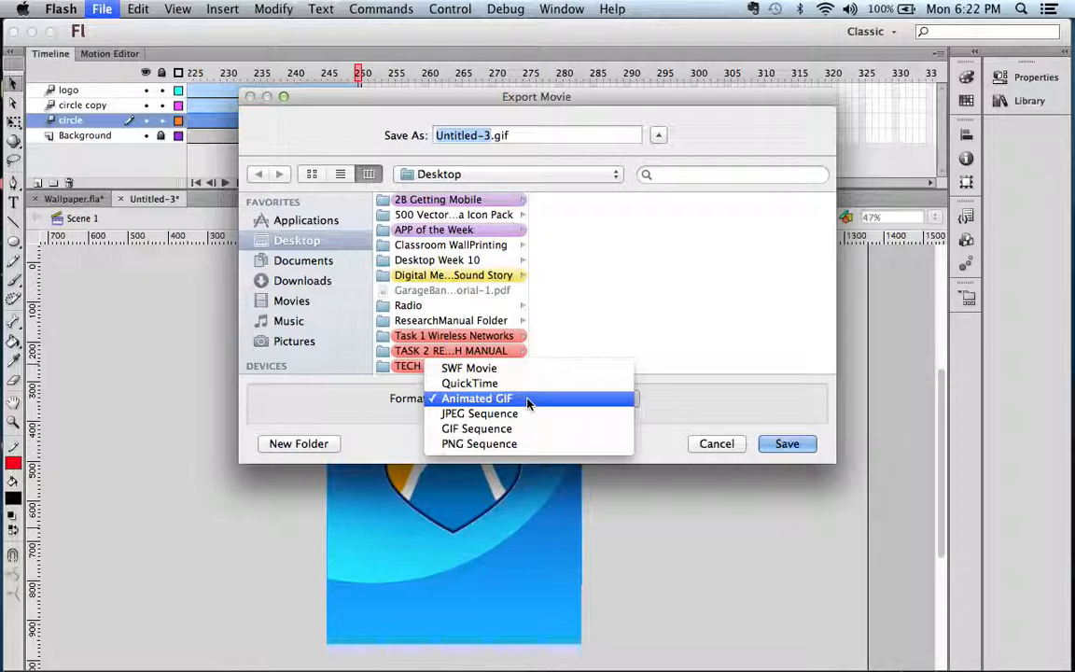
pyautogui.click(504, 398)
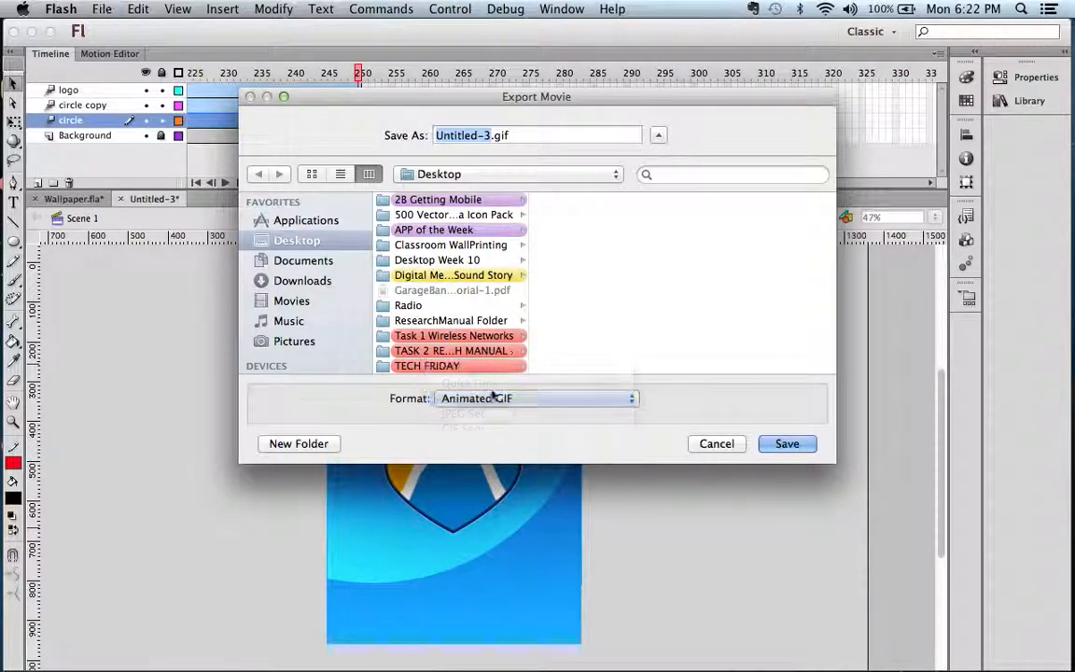
pyautogui.write('allpaper')
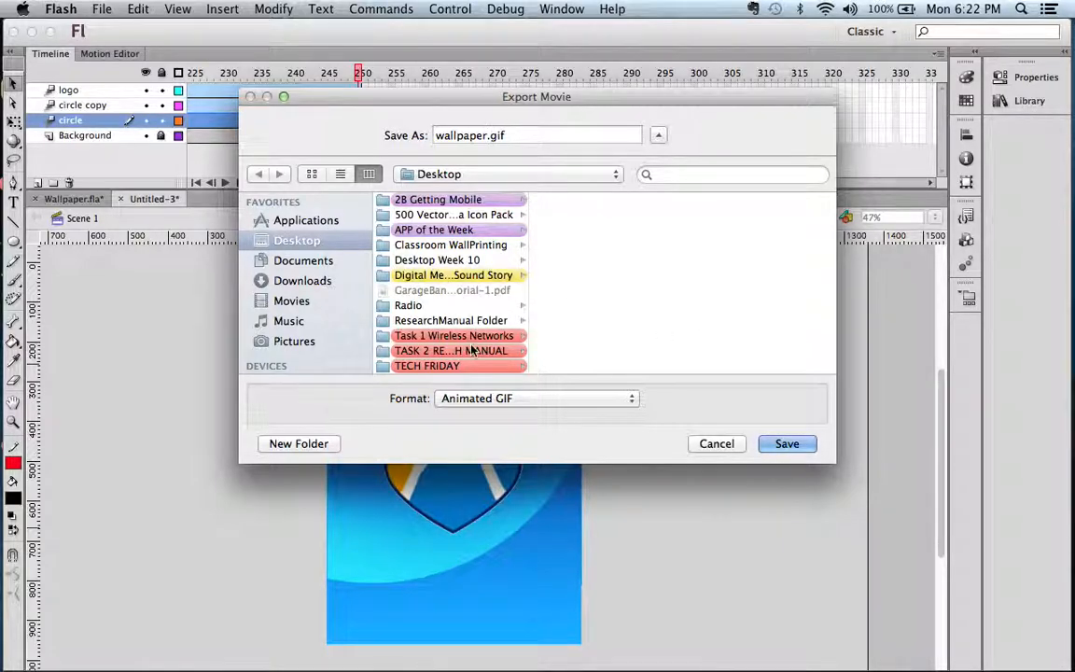
# Save the GIF in Documents, under AIT/Stage 2B/Task 3_MobileTheme/WallpaperDesign, and run the export with the offered GIF settings.
pyautogui.click(316, 263)
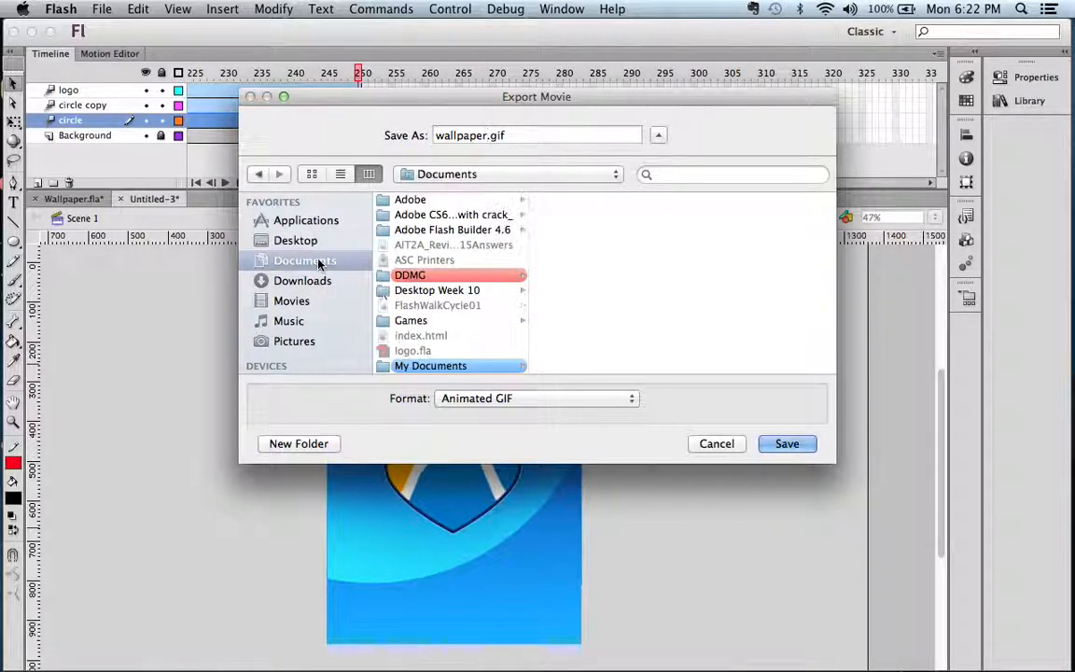
pyautogui.click(490, 364)
pyautogui.click(650, 278)
pyautogui.click(709, 200)
pyautogui.click(753, 335)
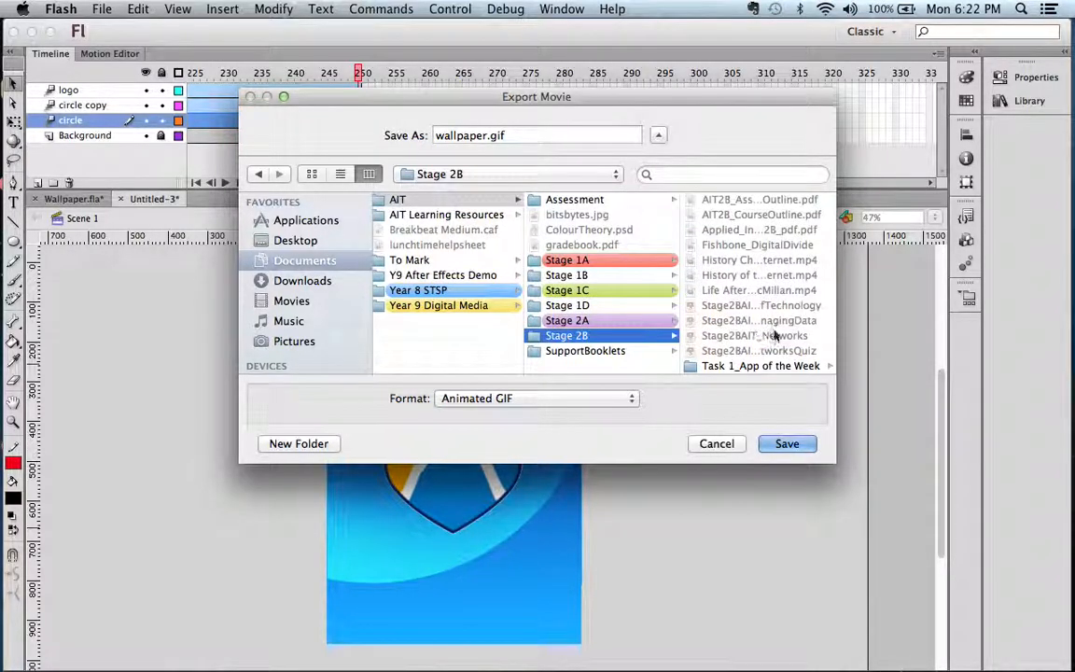
pyautogui.scroll(-2, 775, 368)
pyautogui.click(756, 351)
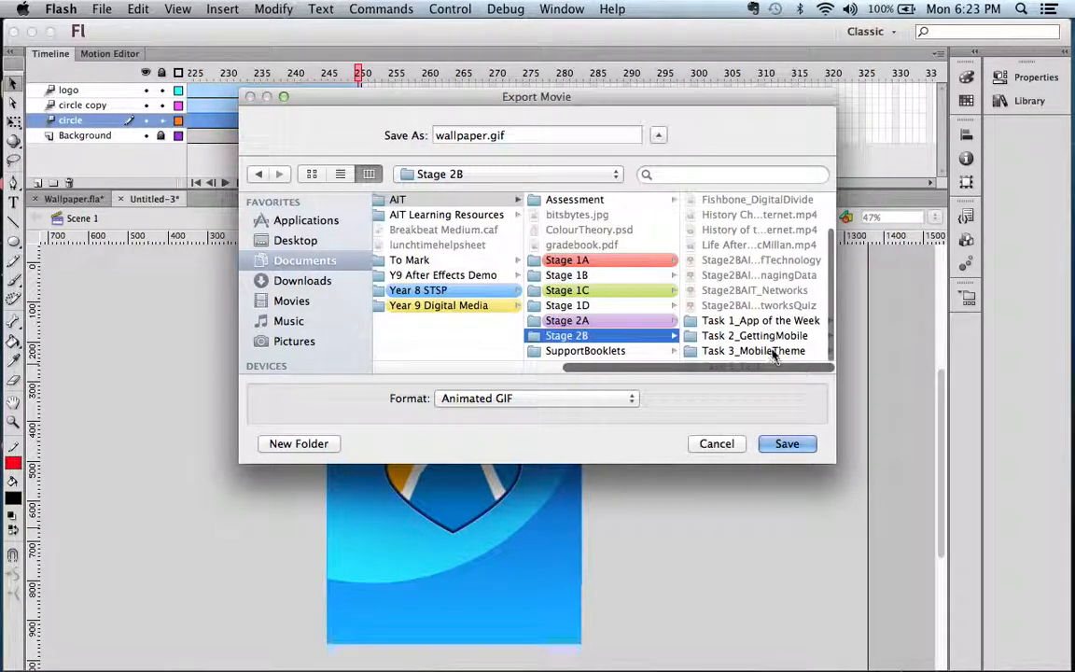
pyautogui.click(751, 350)
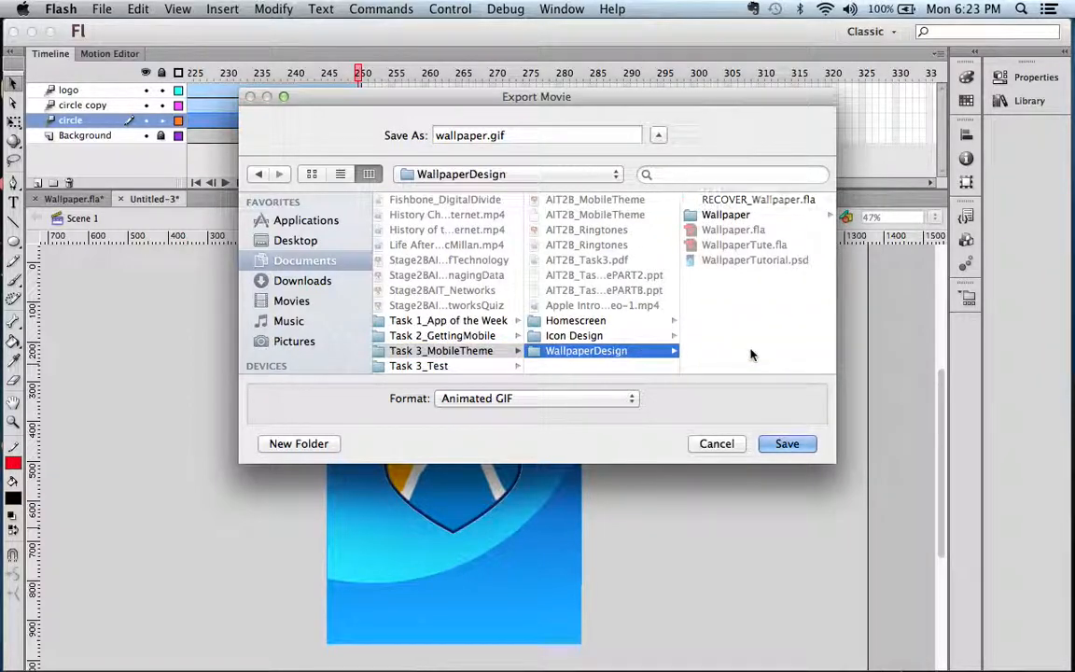
pyautogui.click(786, 443)
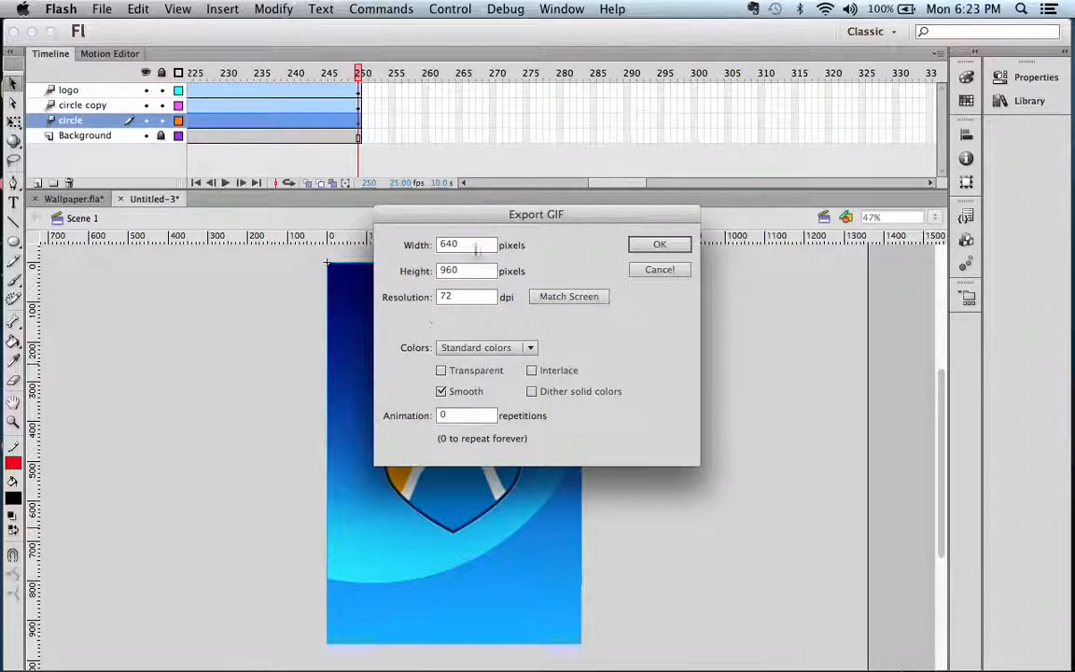
pyautogui.click(662, 244)
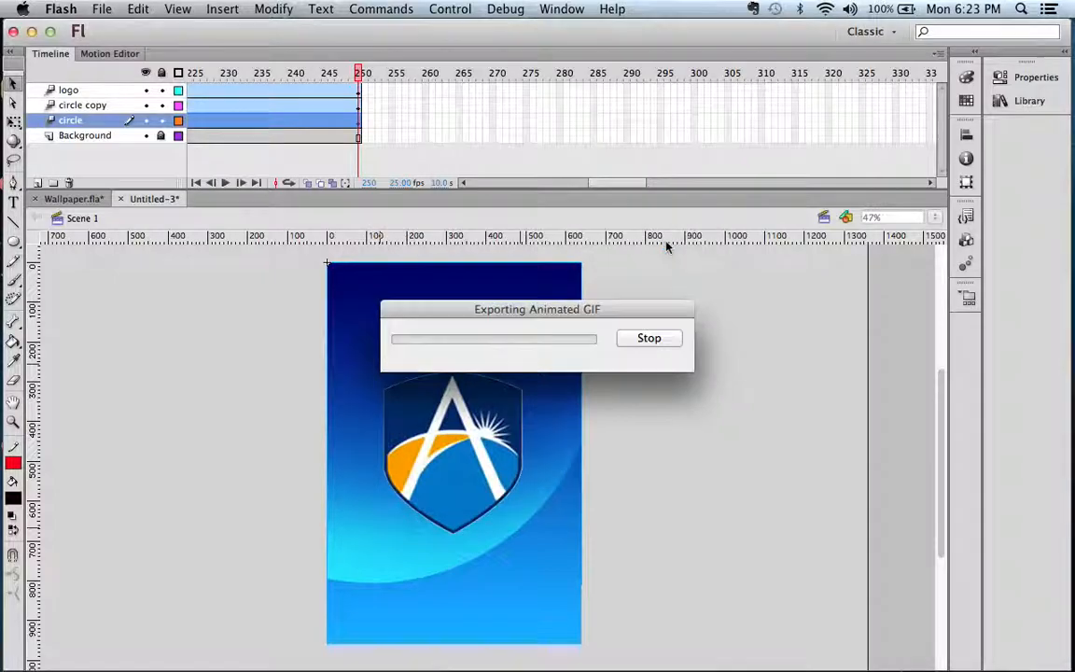